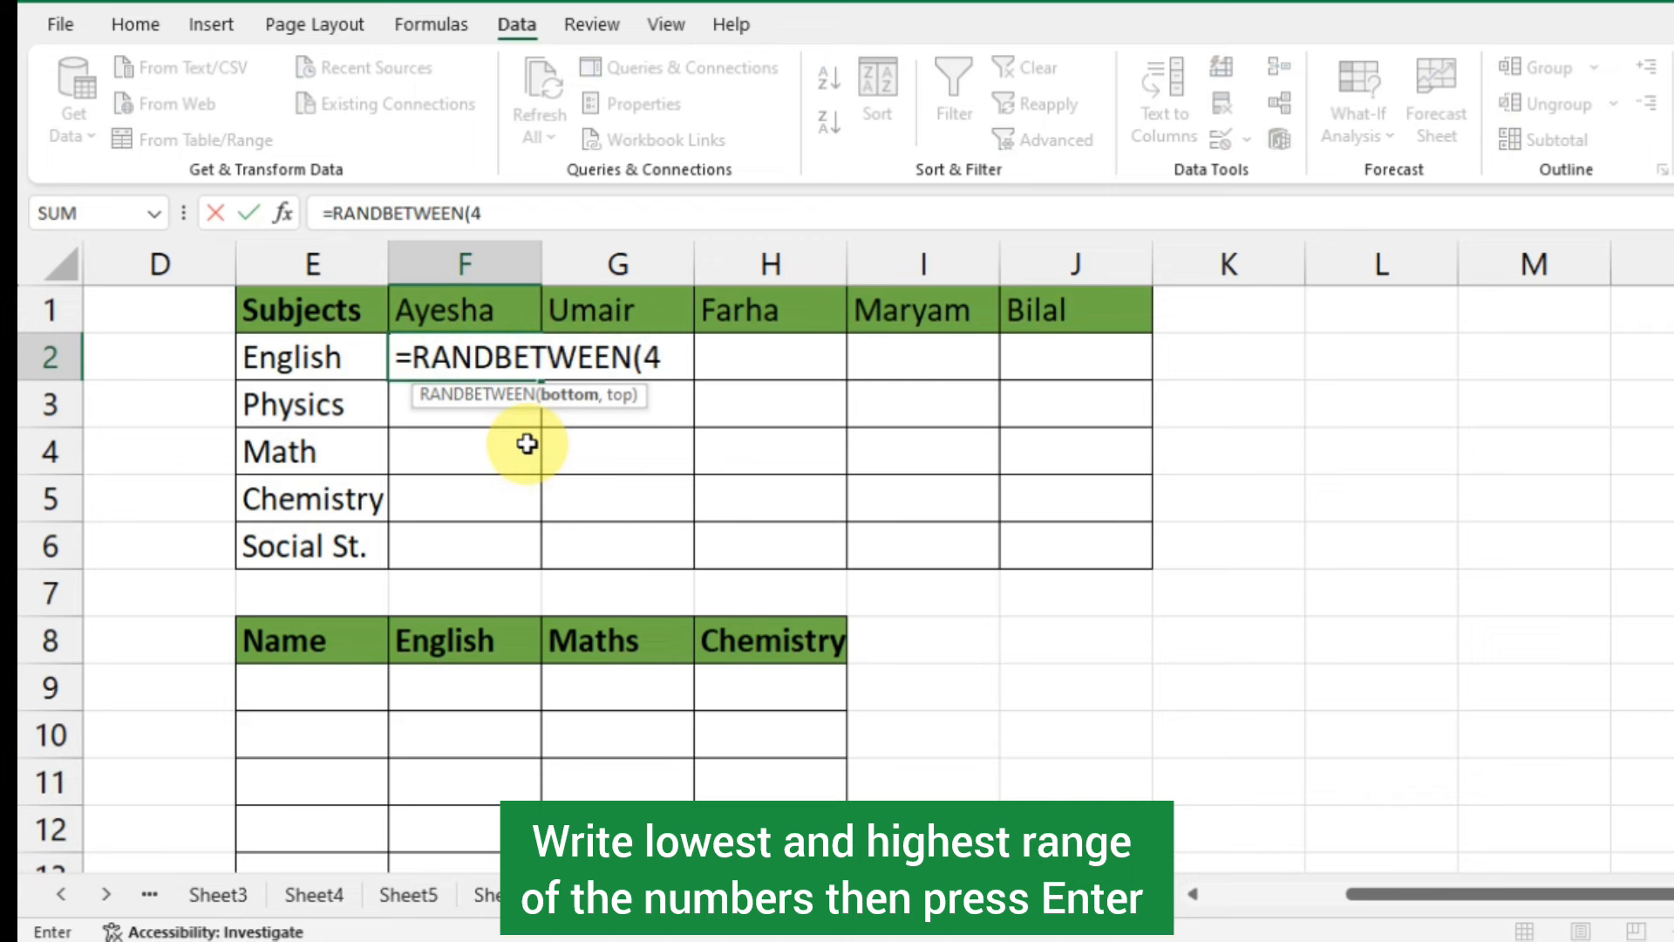
Step: Complete the formula =RANDBETWEEN(40,99) in F2 and fill it across the marks table through J6
{"action": "type", "text": ","}
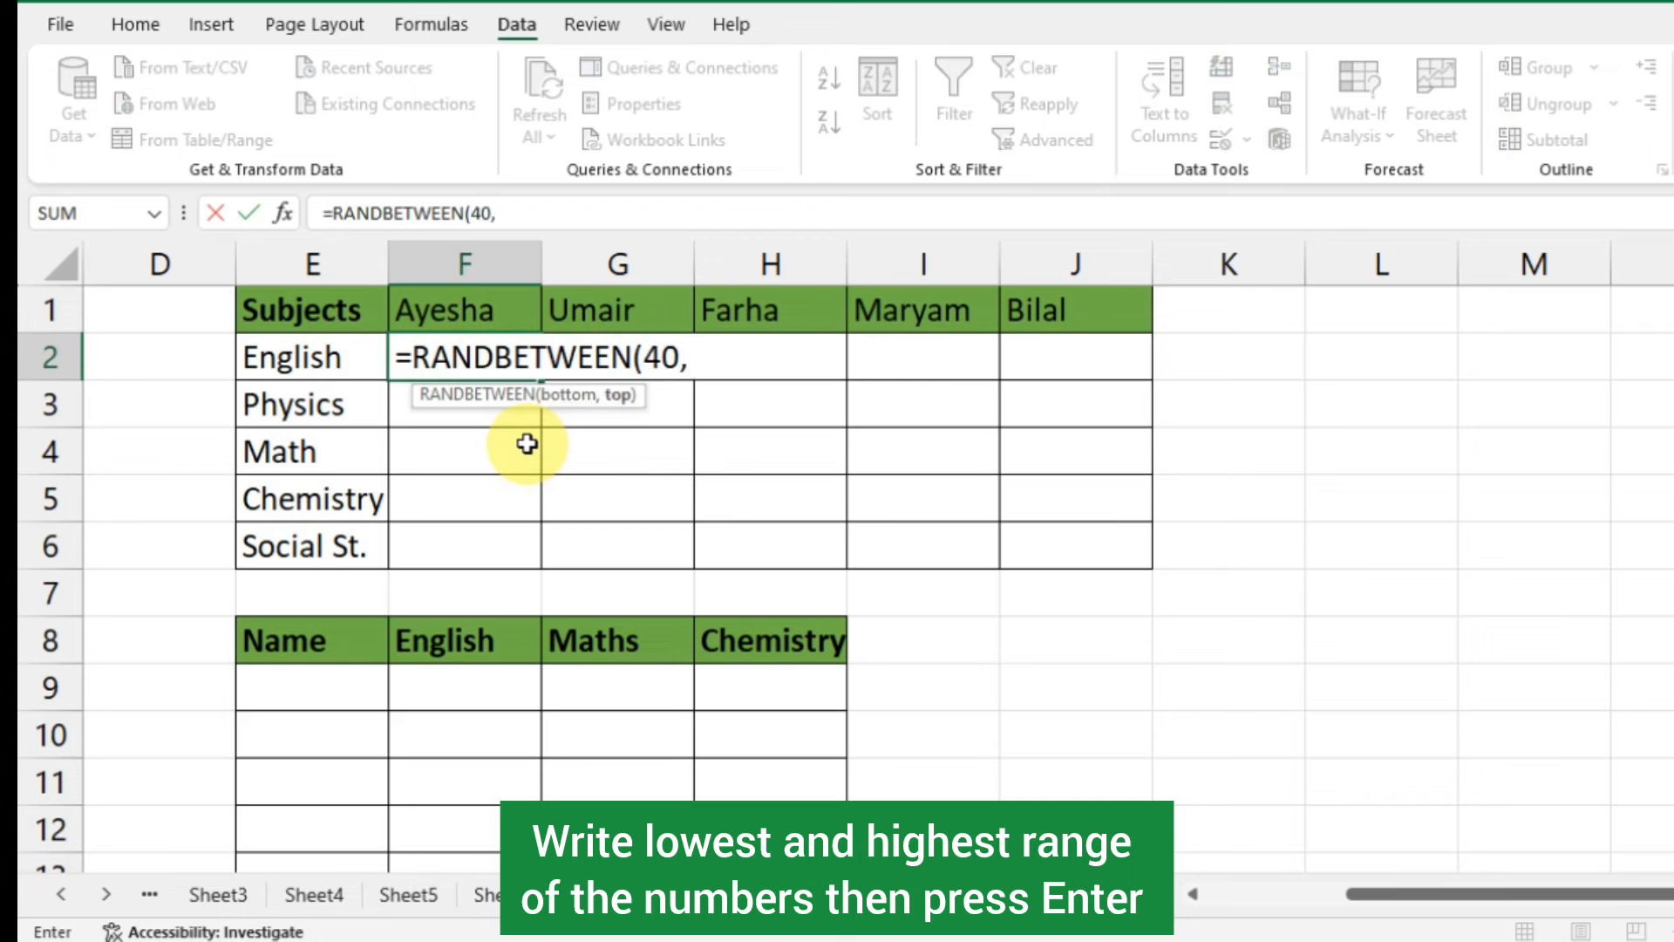
{"action": "type", "text": "99)"}
{"action": "key", "text": "Return"}
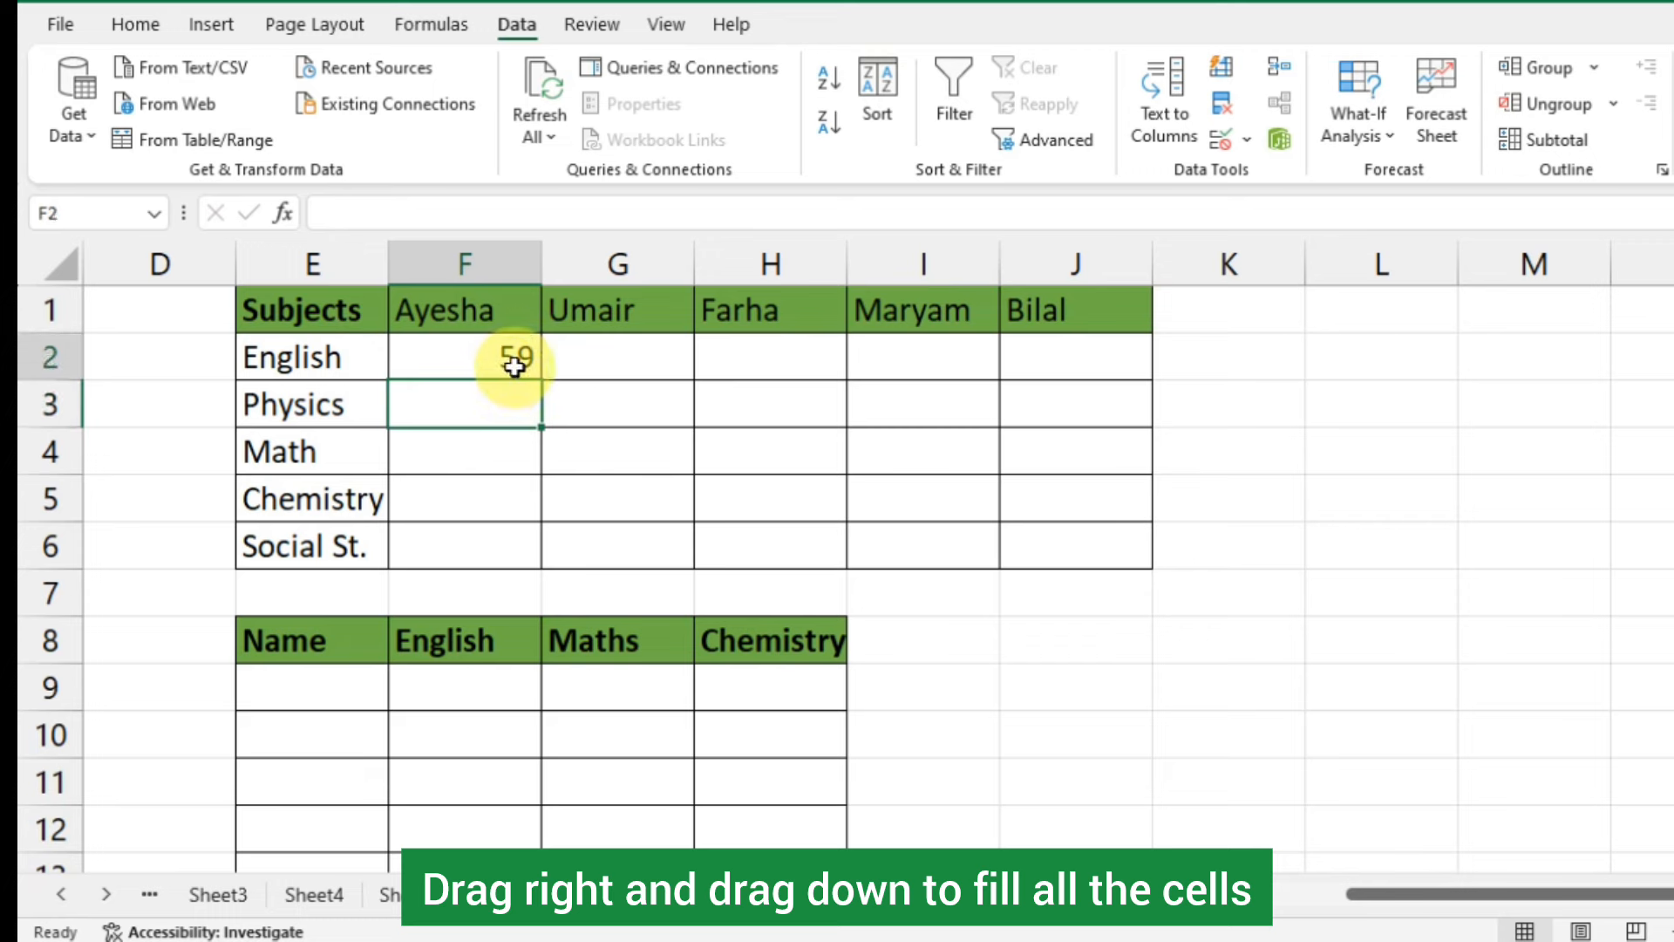
{"action": "left_click", "coordinate": [514, 366]}
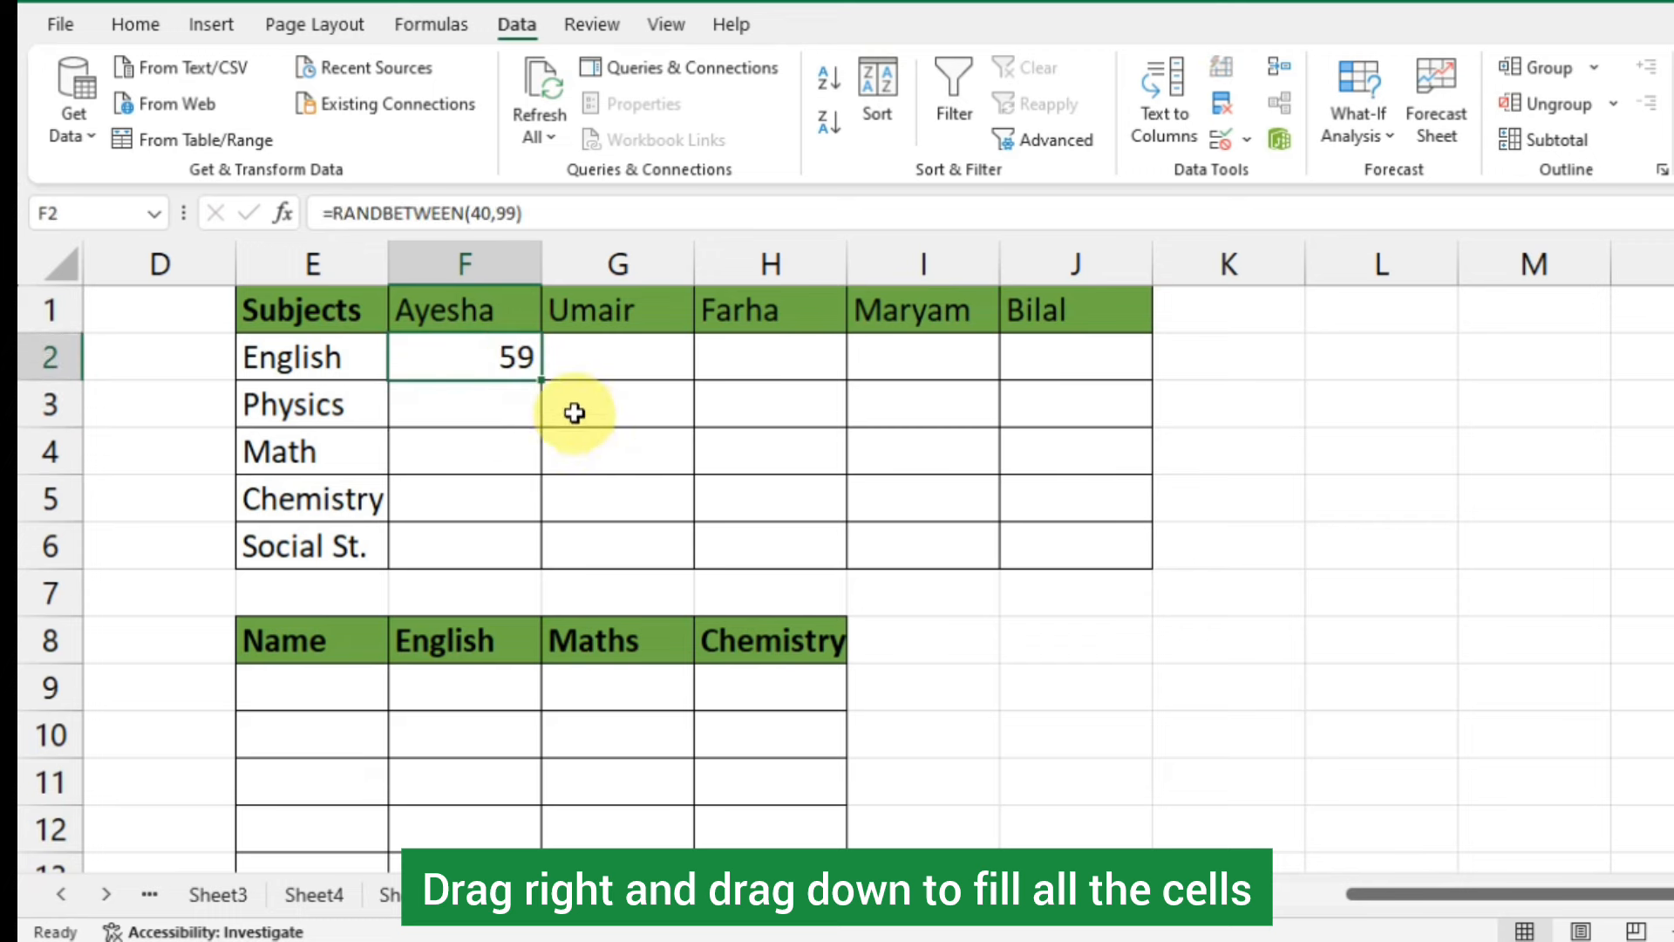
{"action": "left_click_drag", "start_coordinate": [539, 385], "coordinate": [1149, 547]}
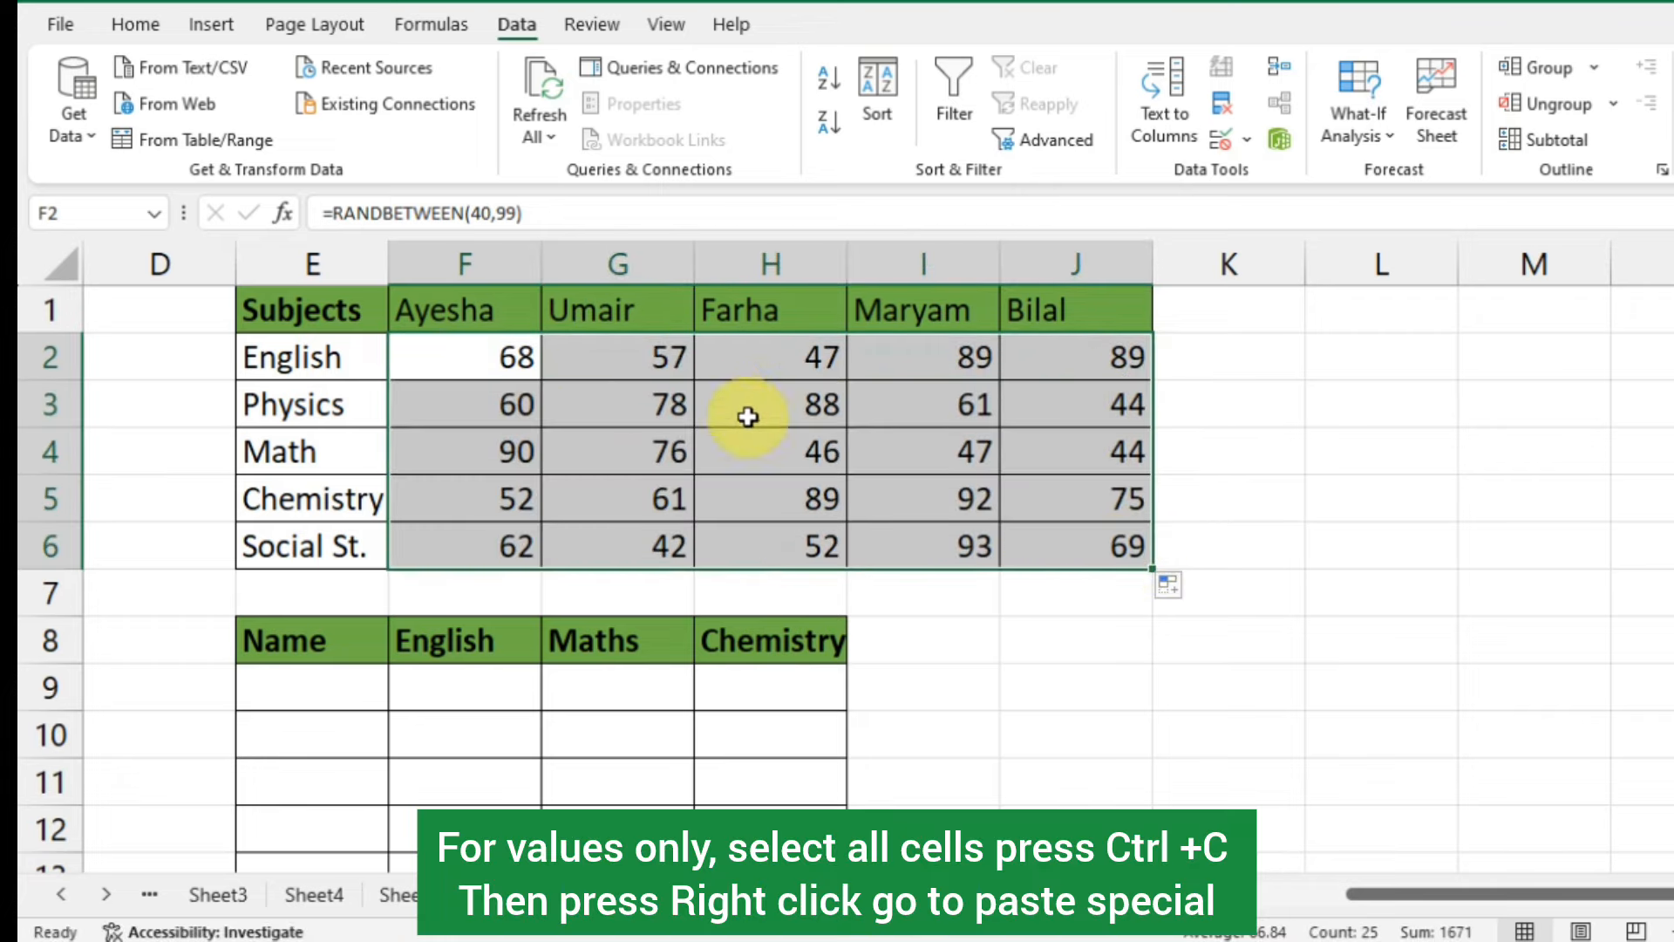
Step: Replace the random-number formulas in F2:J6 with their values using Paste Special, and check several cells
{"action": "key", "text": "ctrl+c"}
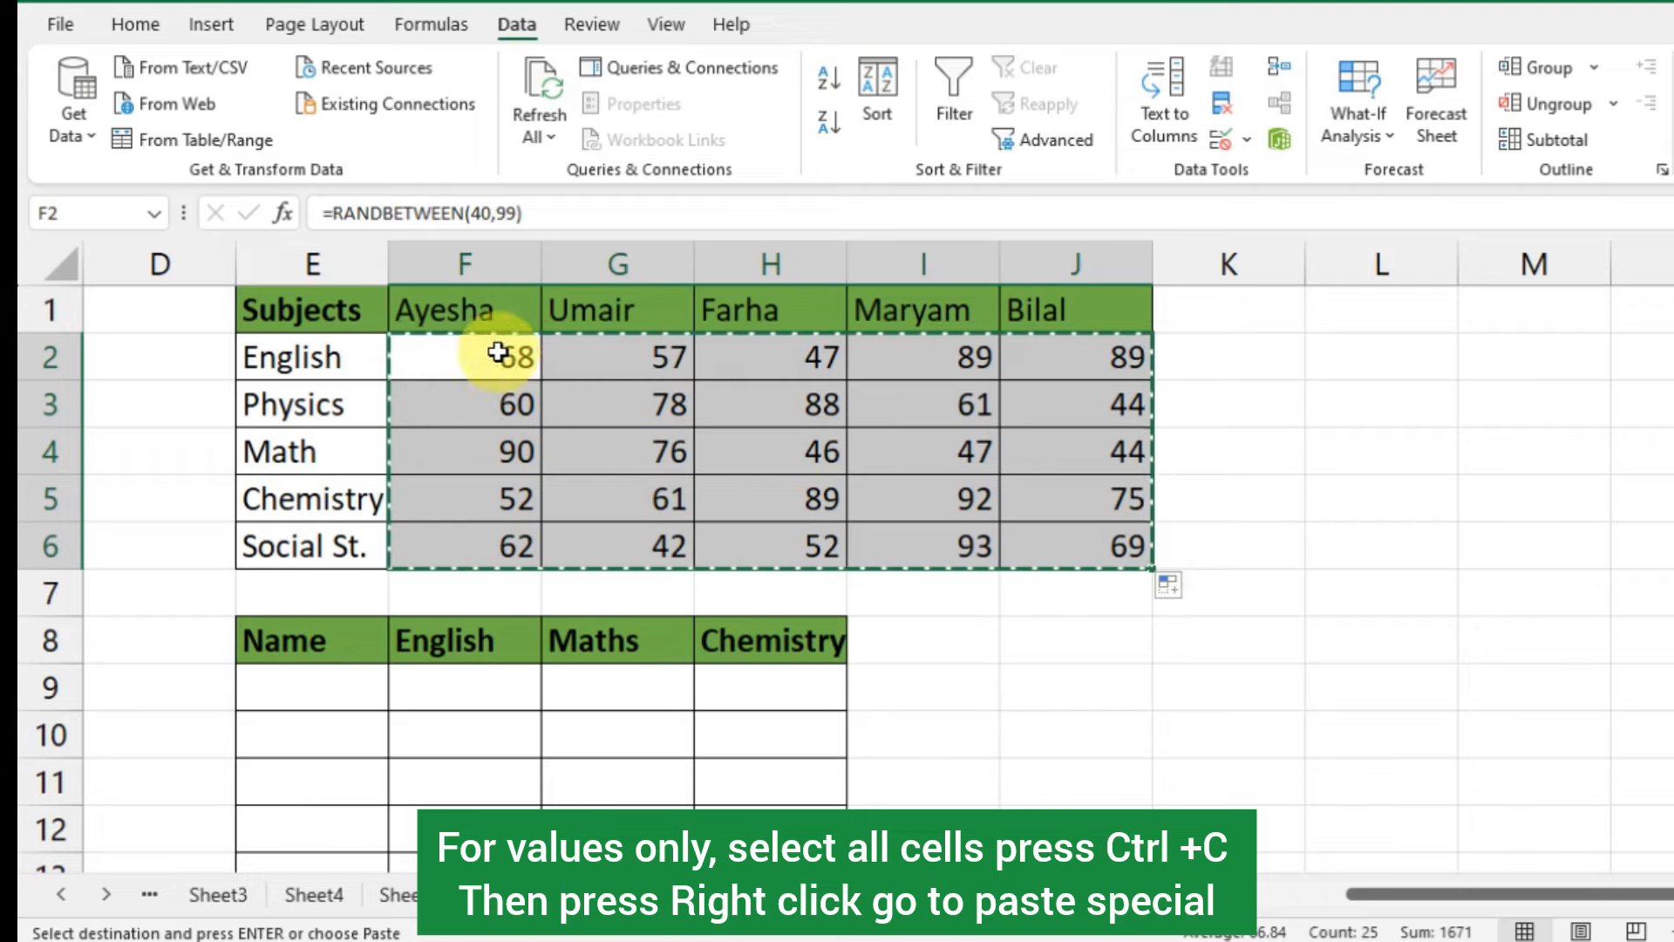
{"action": "right_click", "coordinate": [499, 360]}
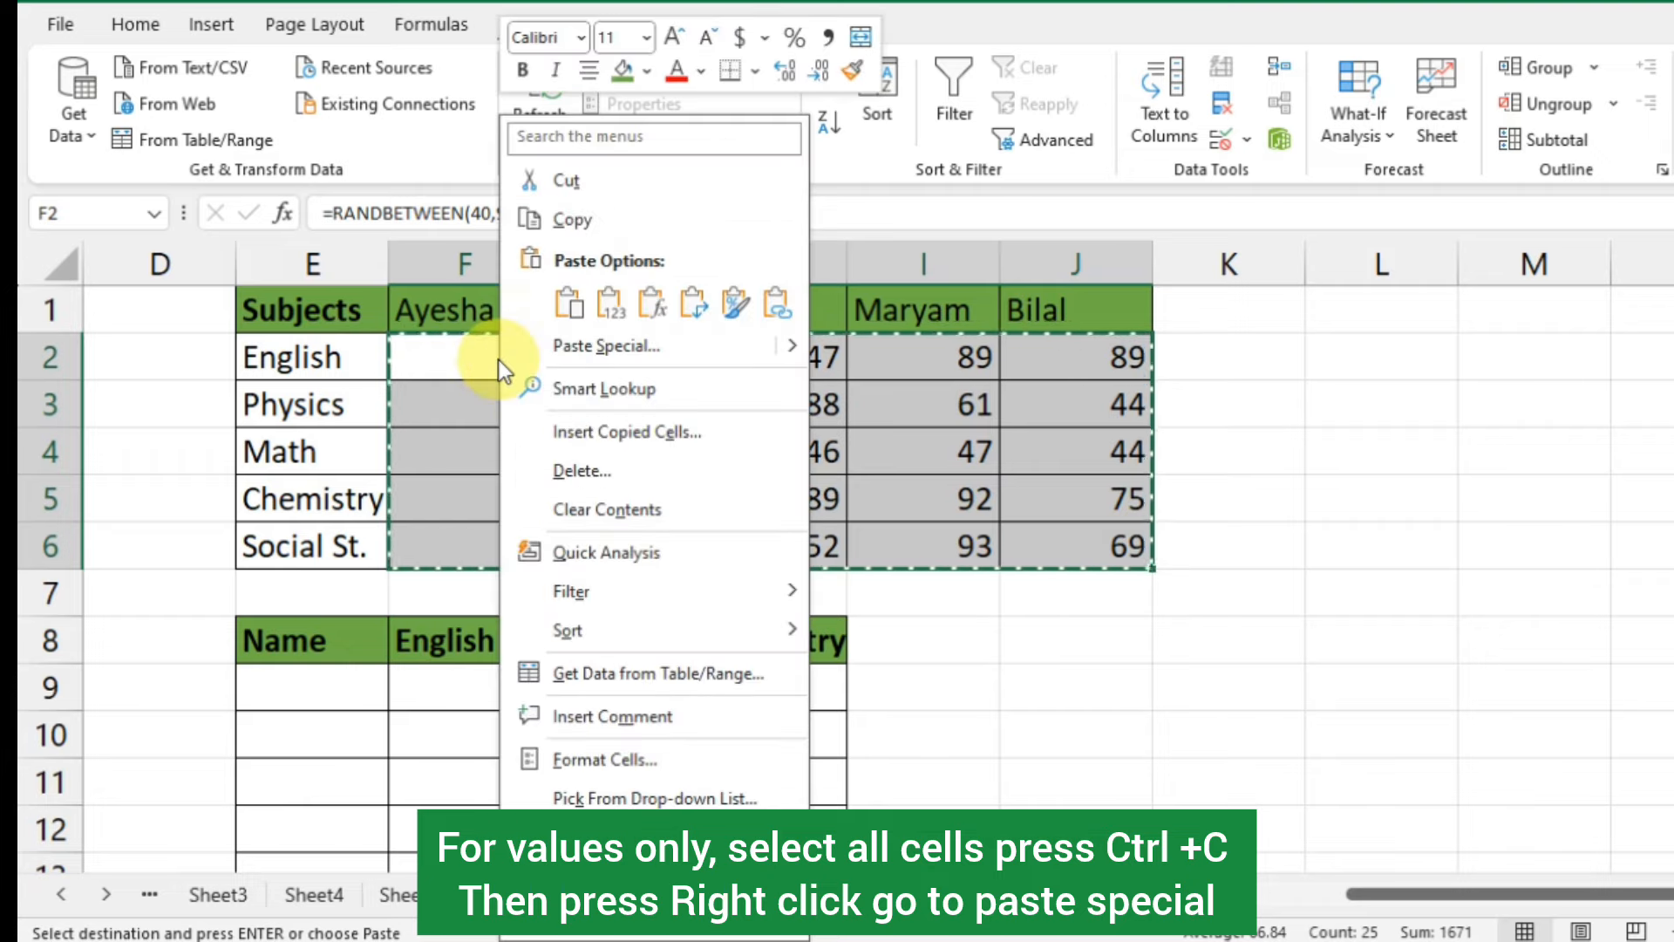
{"action": "left_click", "coordinate": [574, 353]}
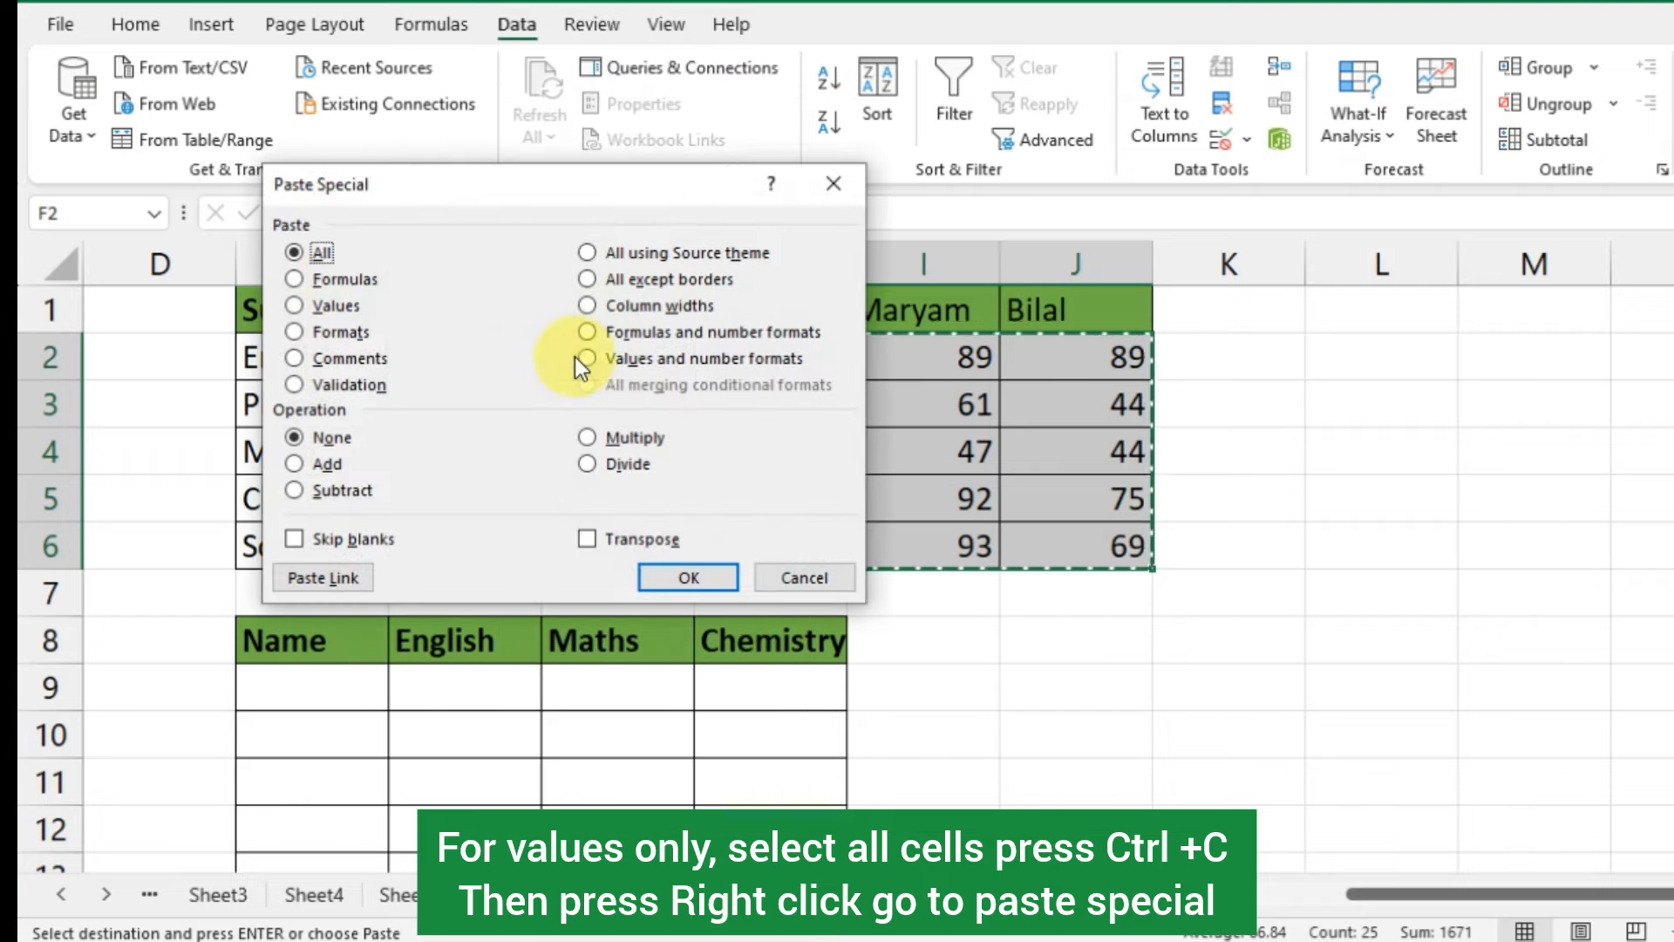
{"action": "left_click", "coordinate": [344, 312]}
{"action": "left_click", "coordinate": [699, 584]}
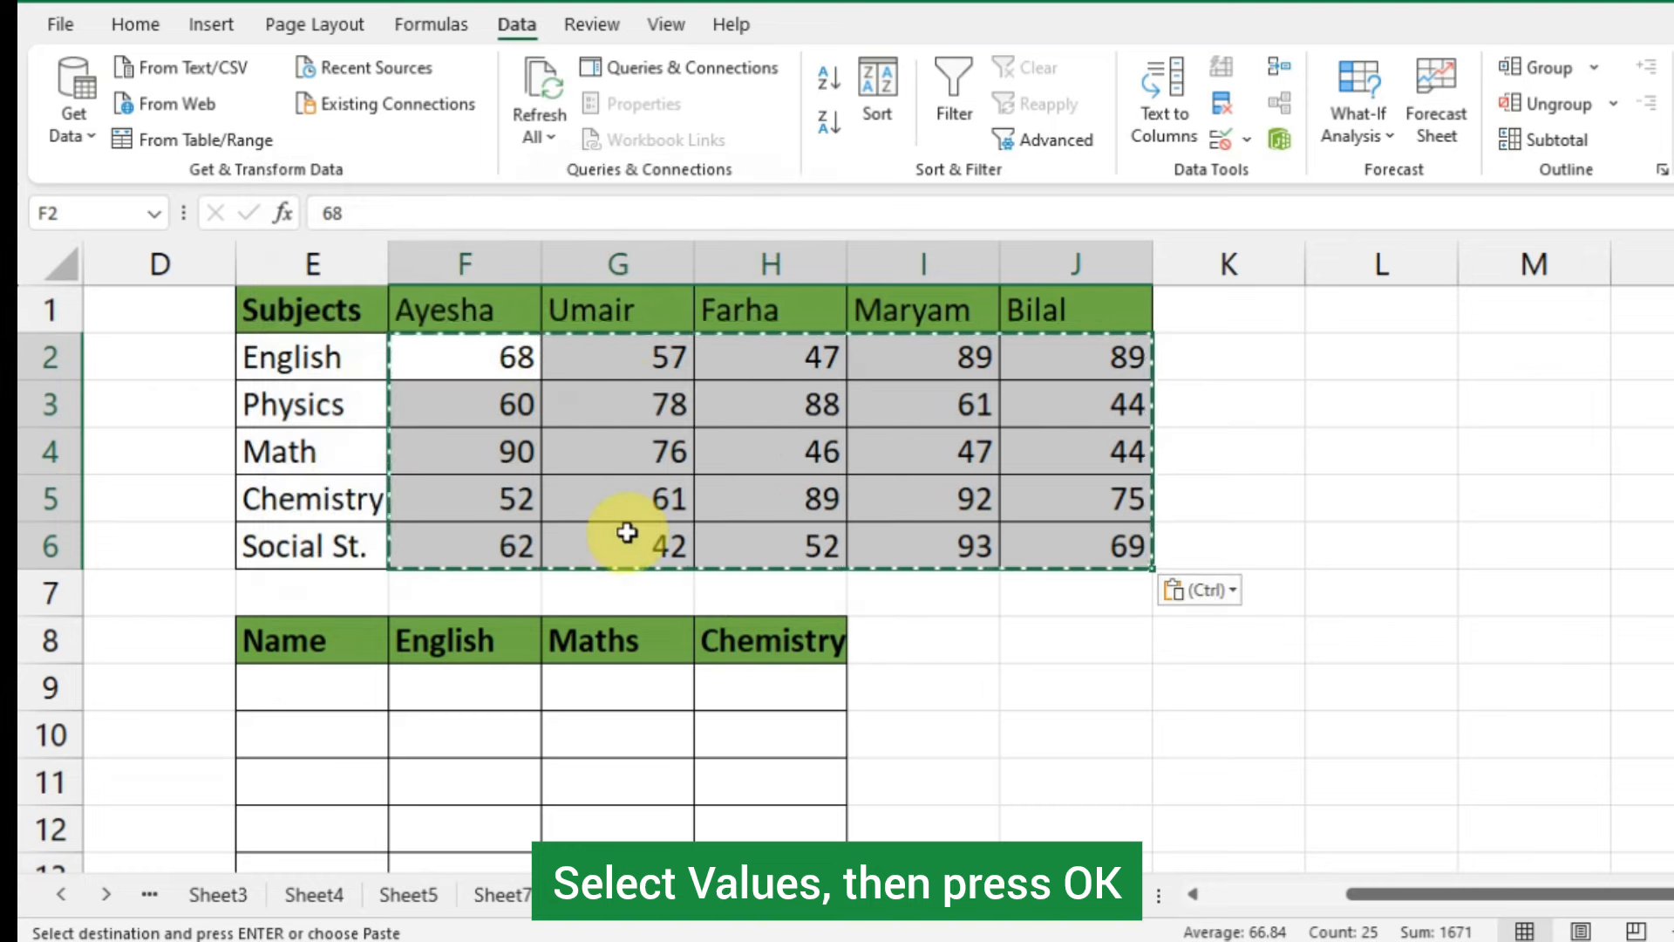
{"action": "key", "text": "Escape"}
{"action": "left_click", "coordinate": [513, 350]}
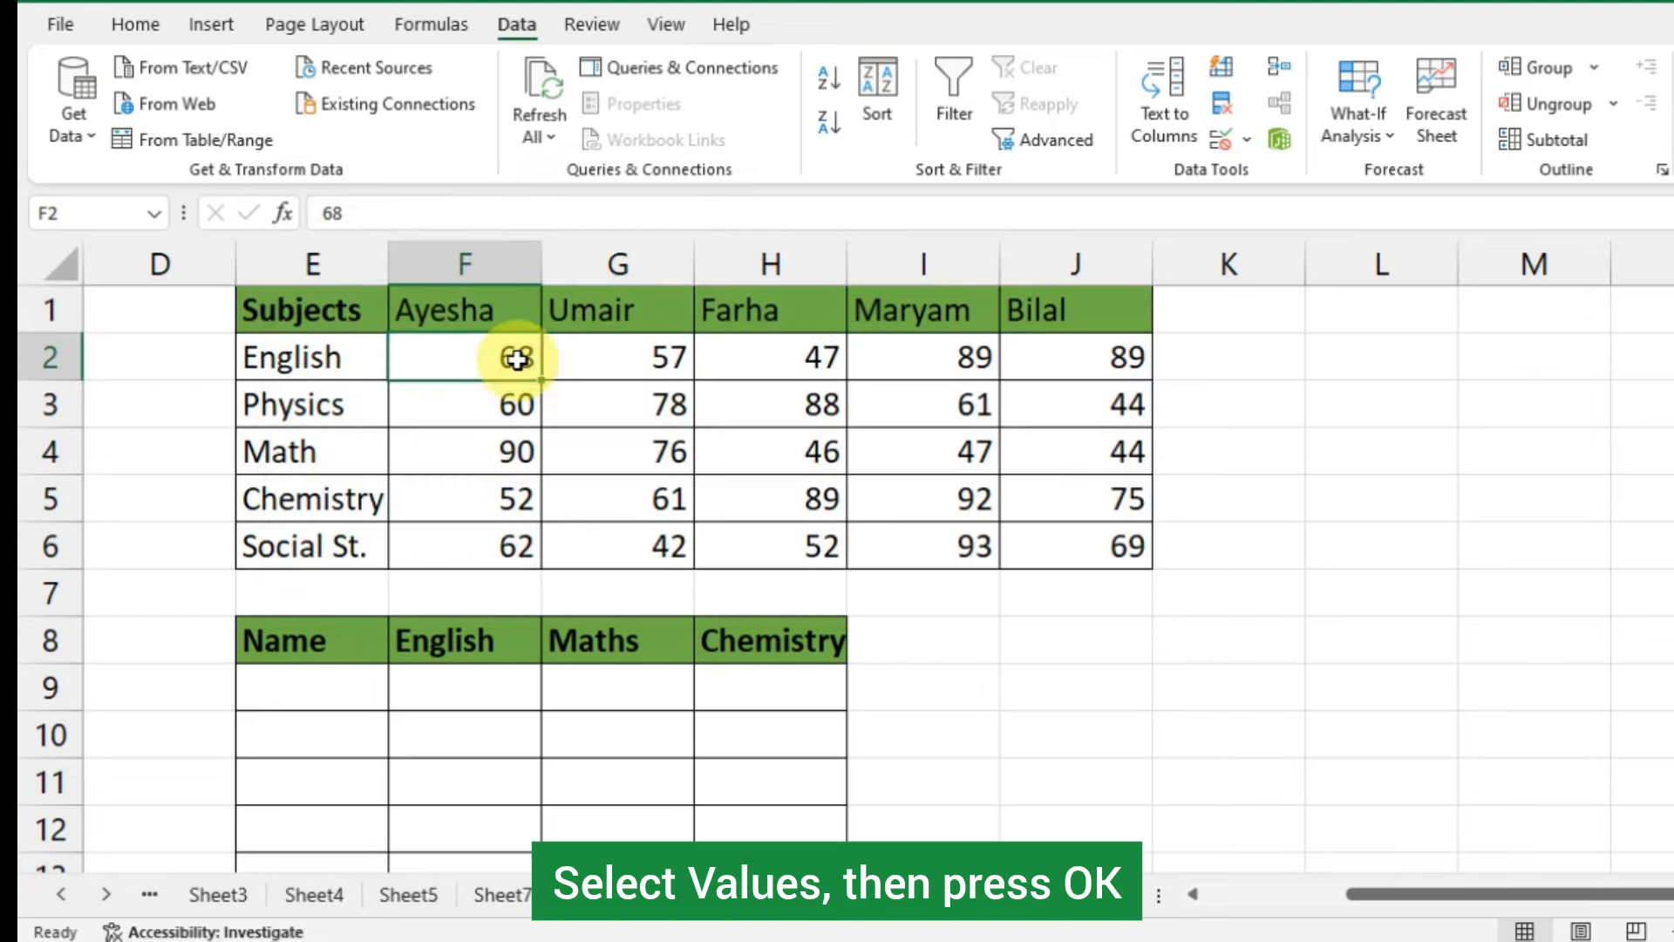
{"action": "left_click", "coordinate": [643, 411]}
{"action": "left_click", "coordinate": [773, 467]}
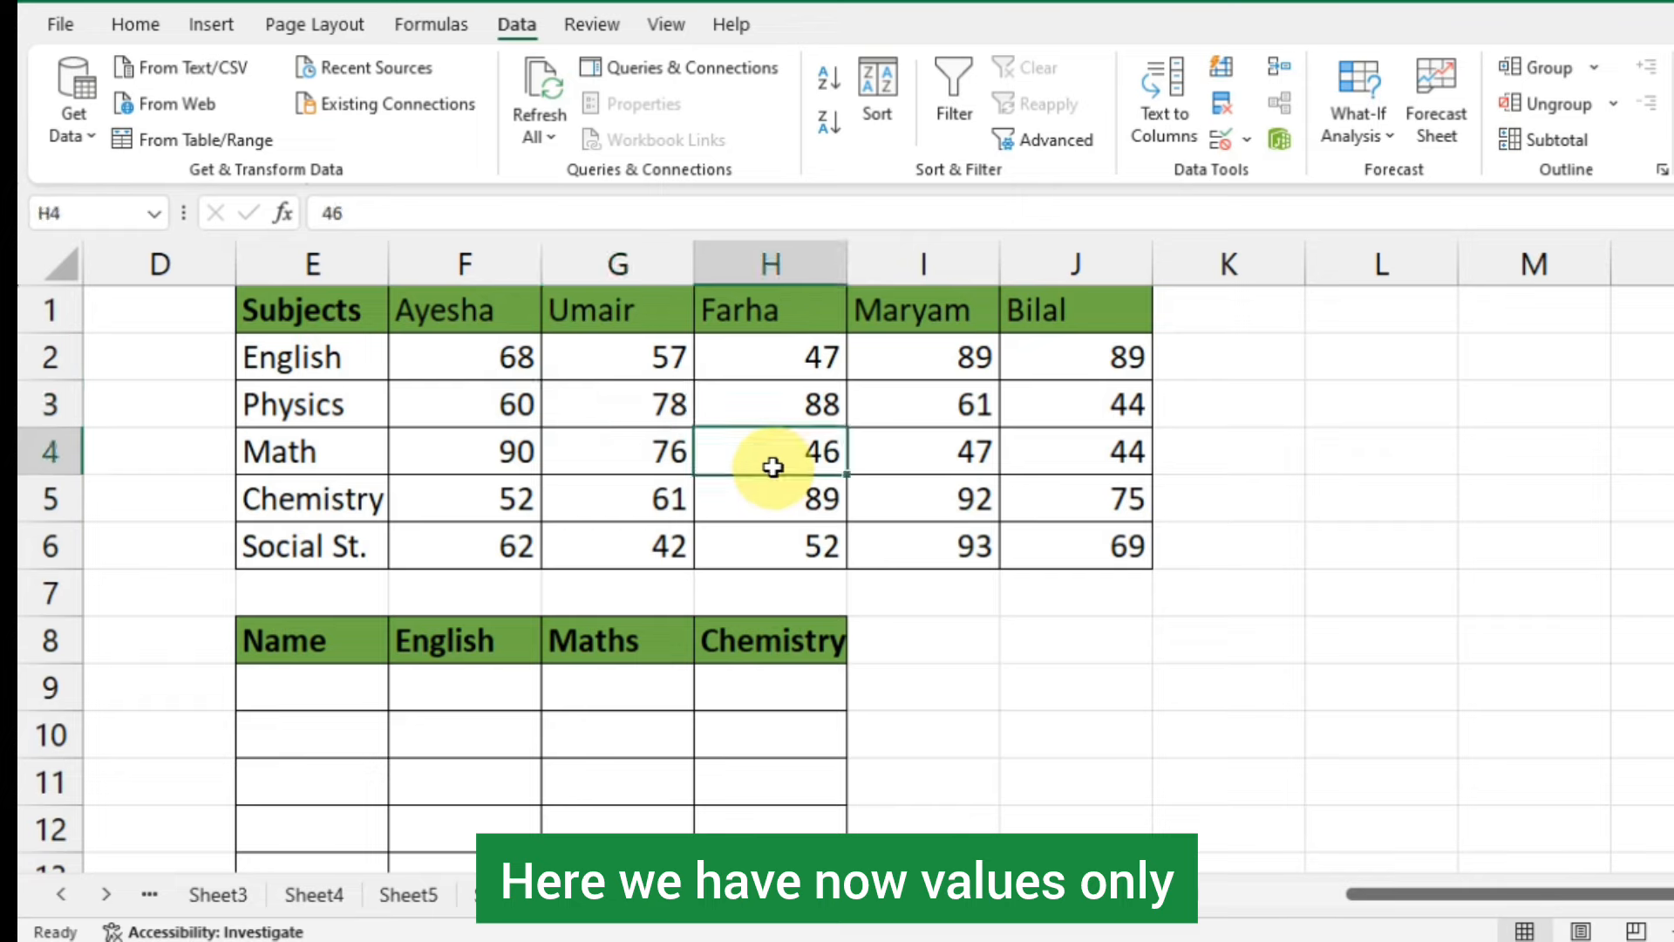
{"action": "left_click", "coordinate": [1076, 497]}
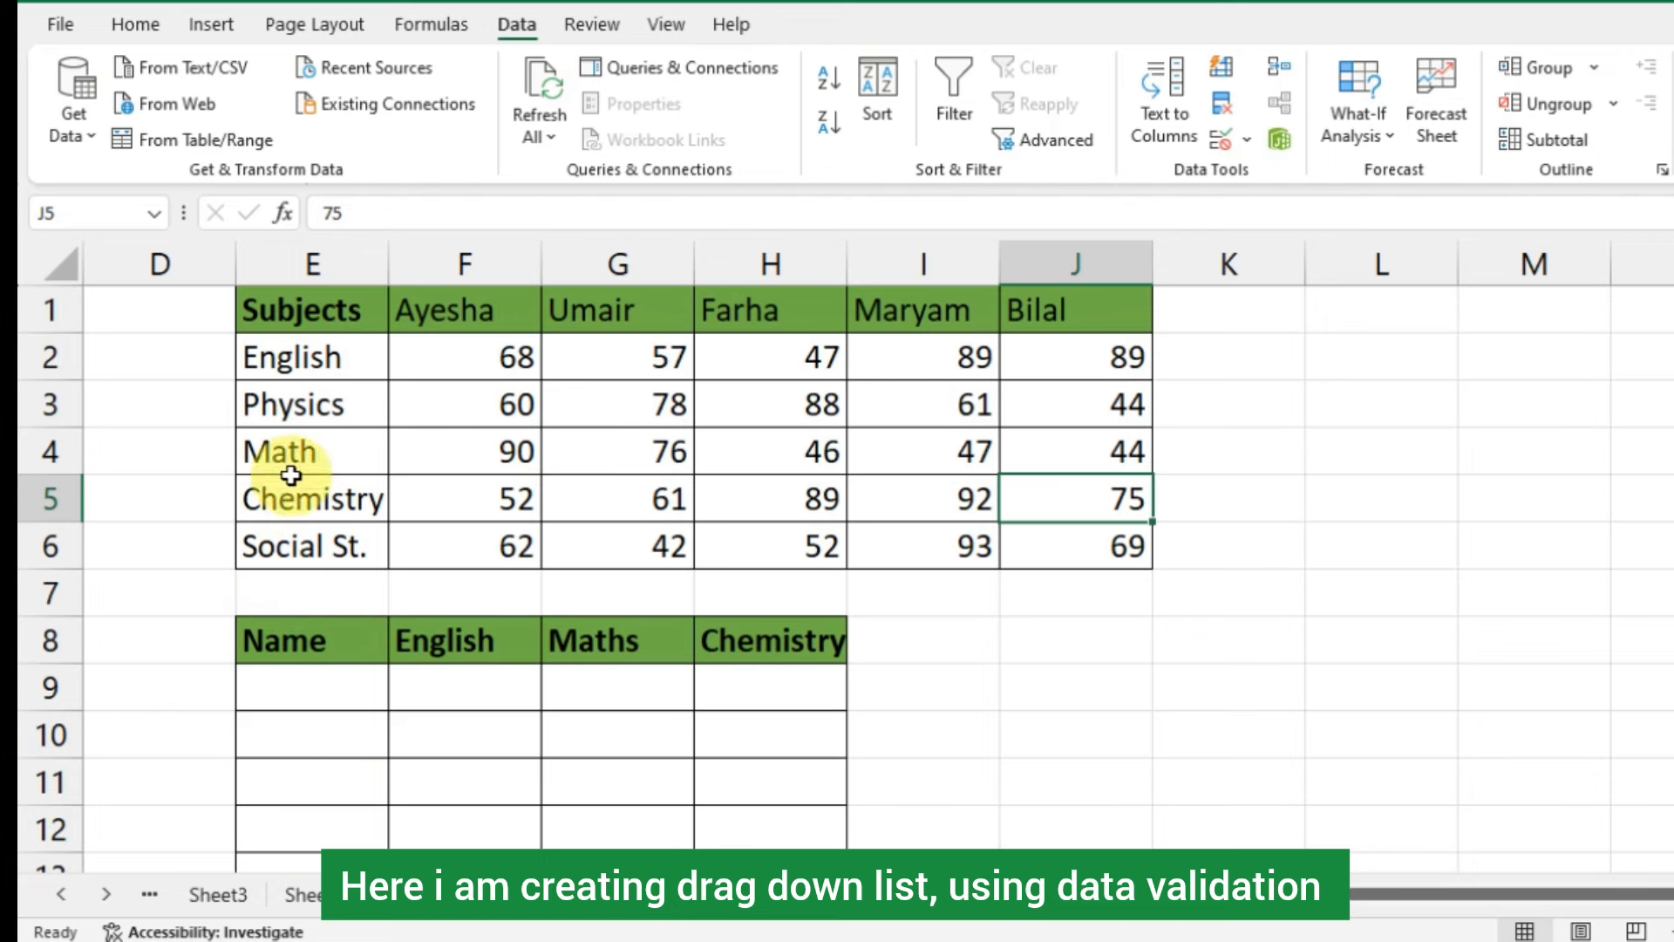
Step: Add List data validation to cell E9 with the student names in =$F$1:$J$1 as its source
{"action": "left_click", "coordinate": [366, 698]}
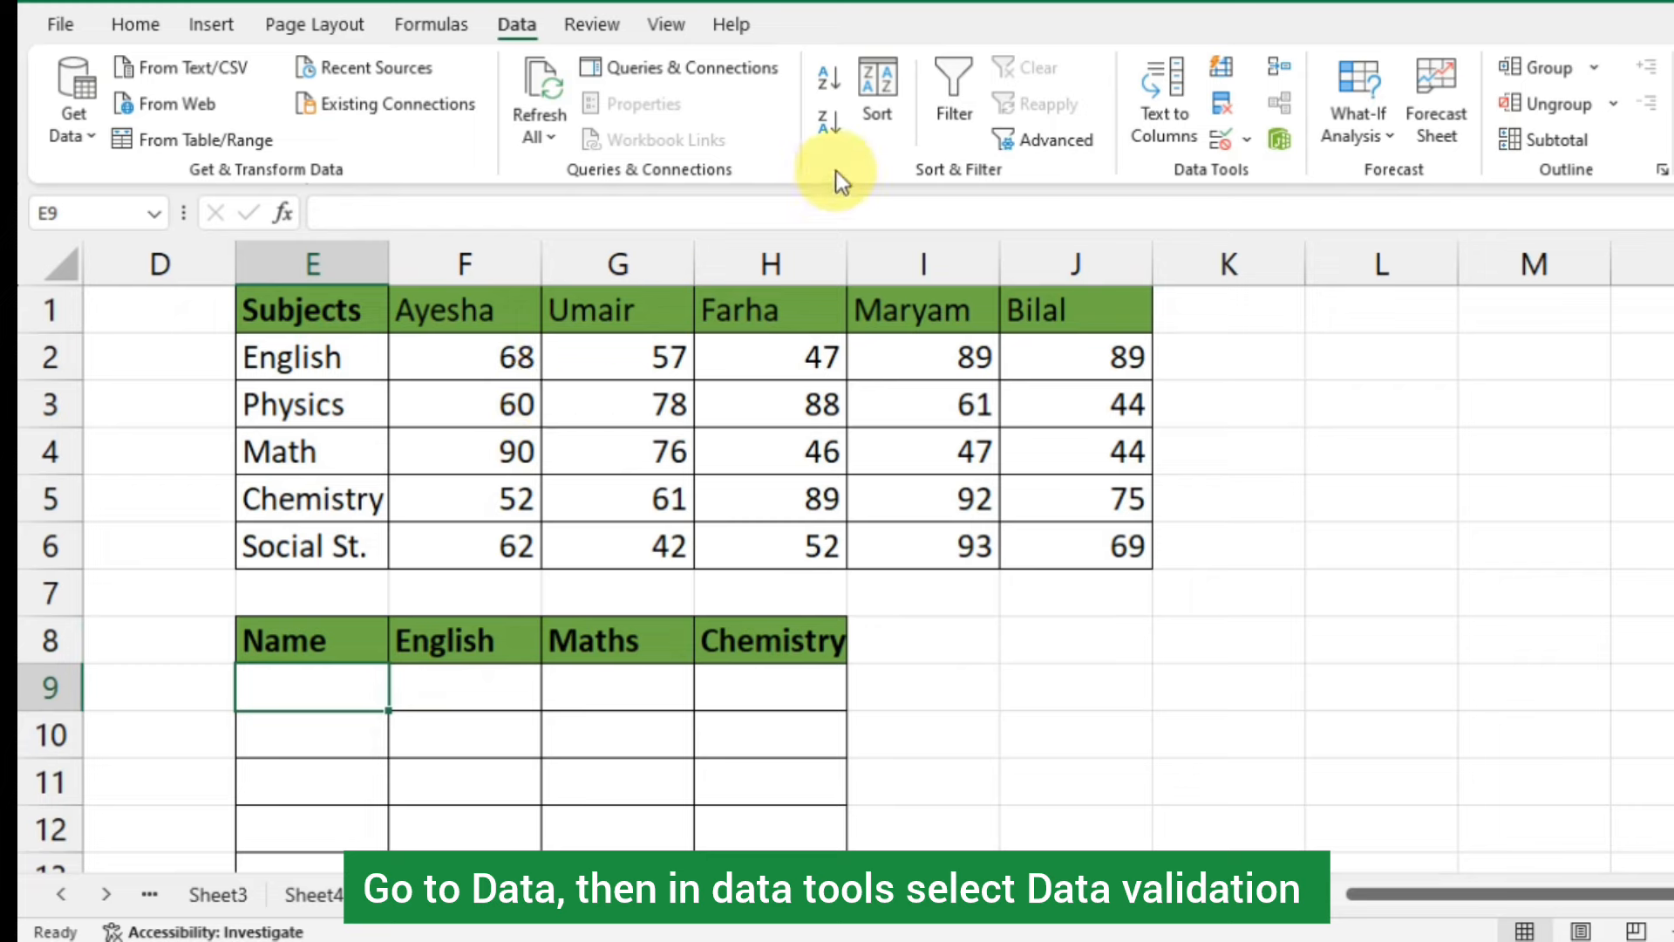
{"action": "left_click", "coordinate": [1243, 140]}
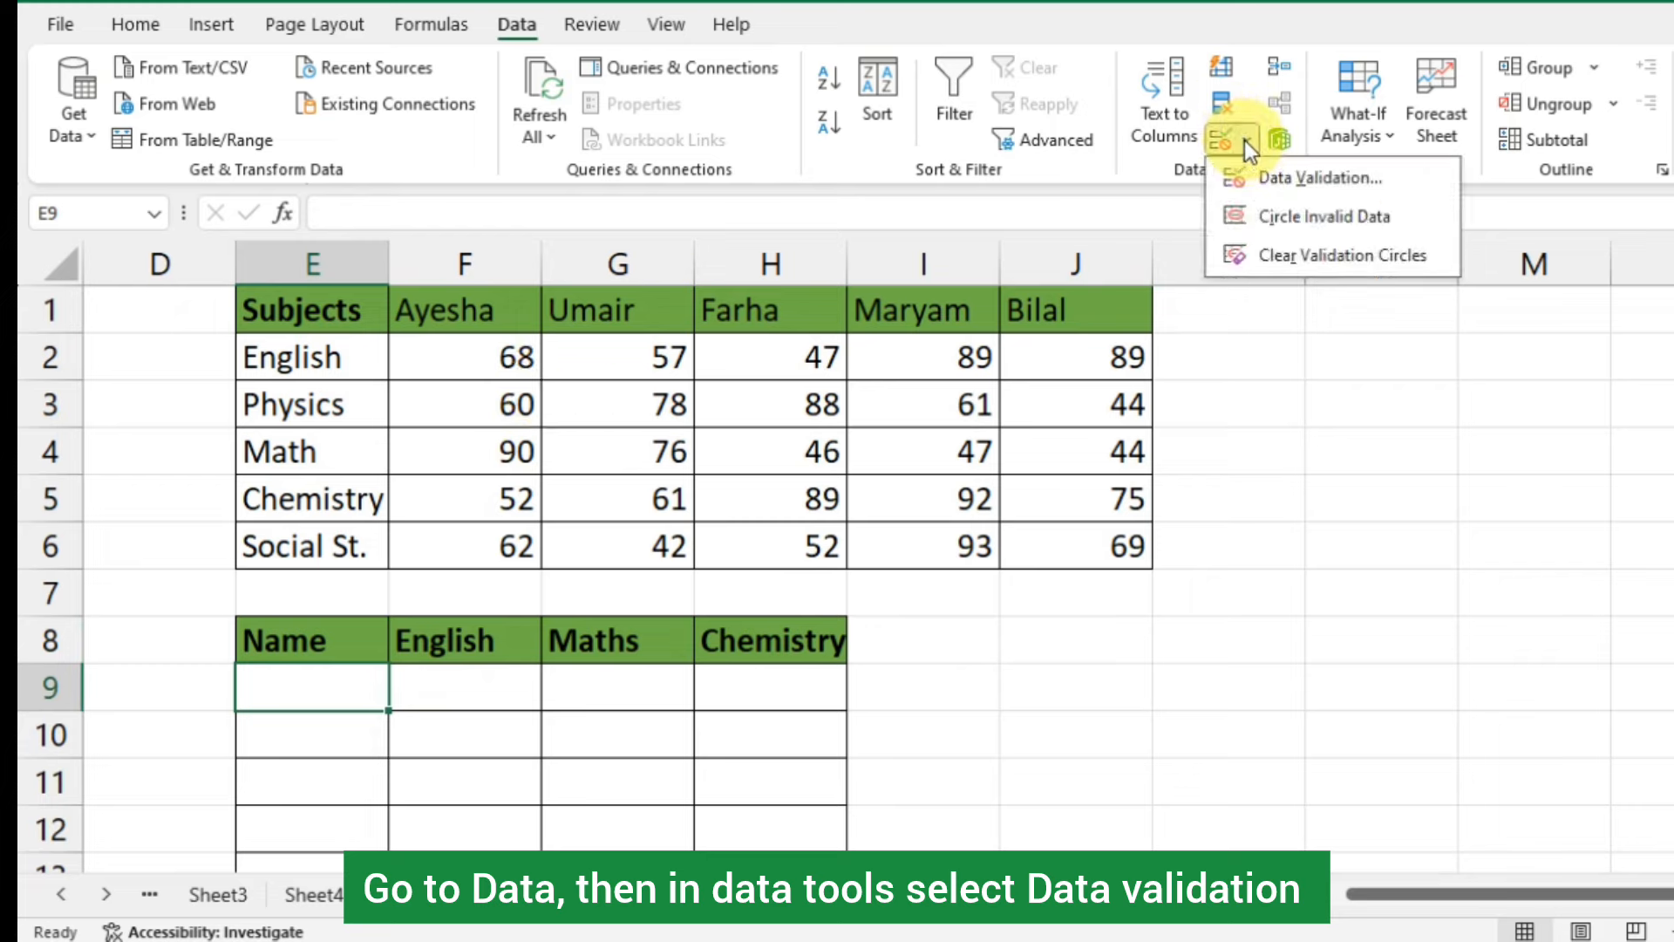
{"action": "left_click", "coordinate": [1255, 180]}
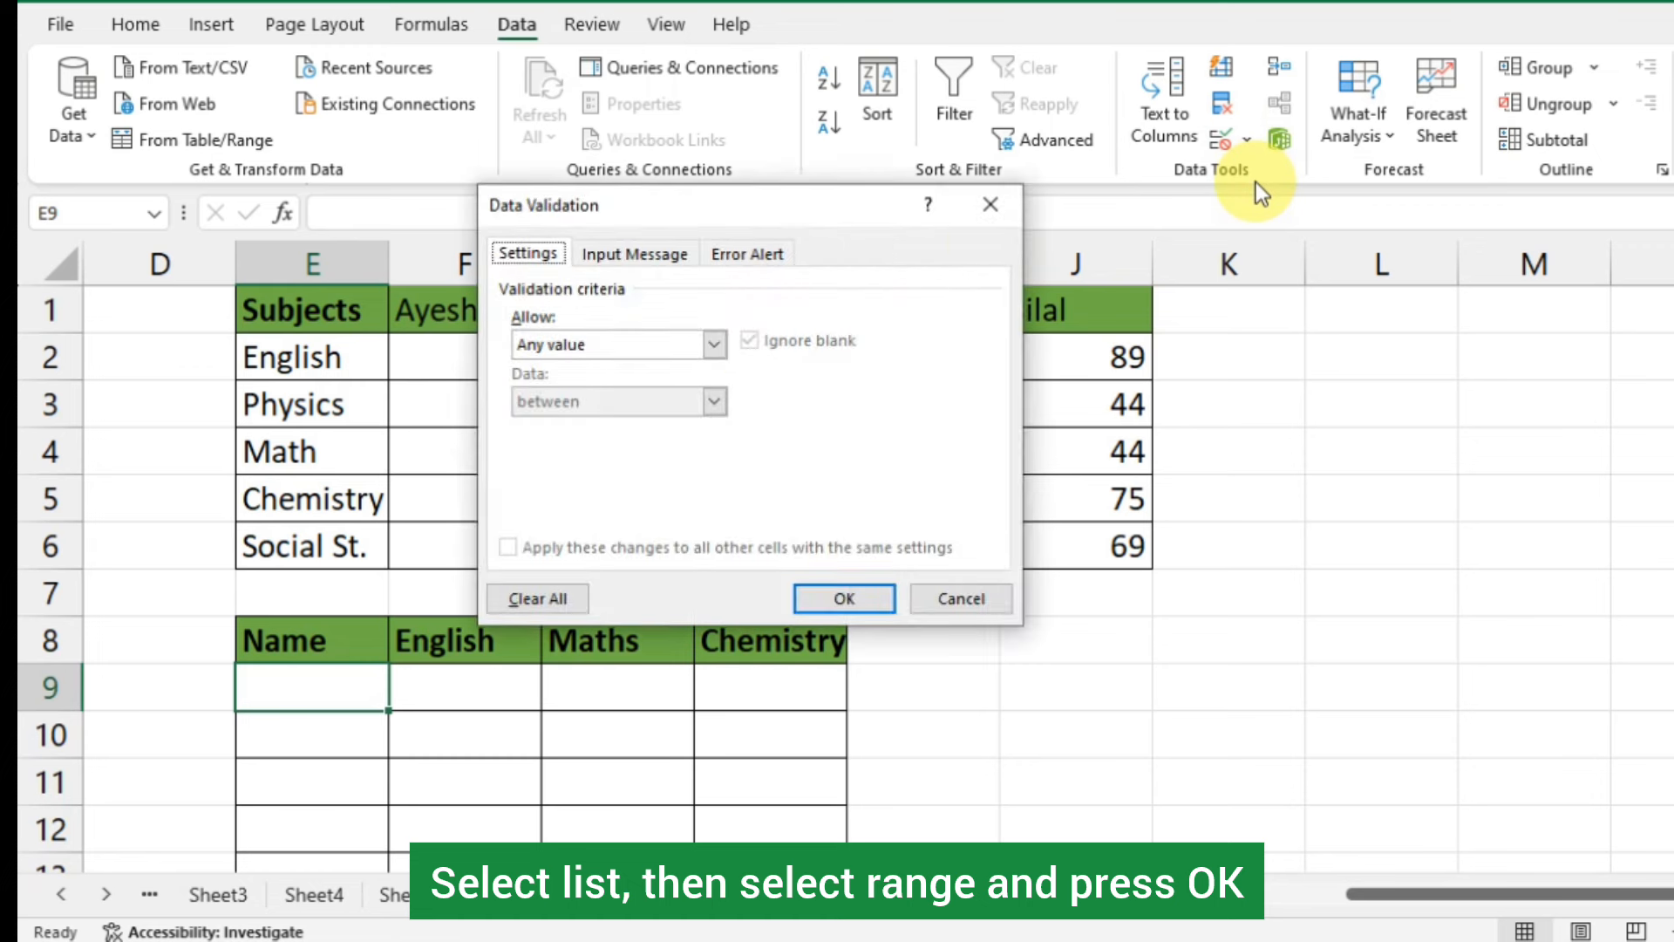
{"action": "left_click", "coordinate": [711, 345]}
{"action": "left_click", "coordinate": [645, 427]}
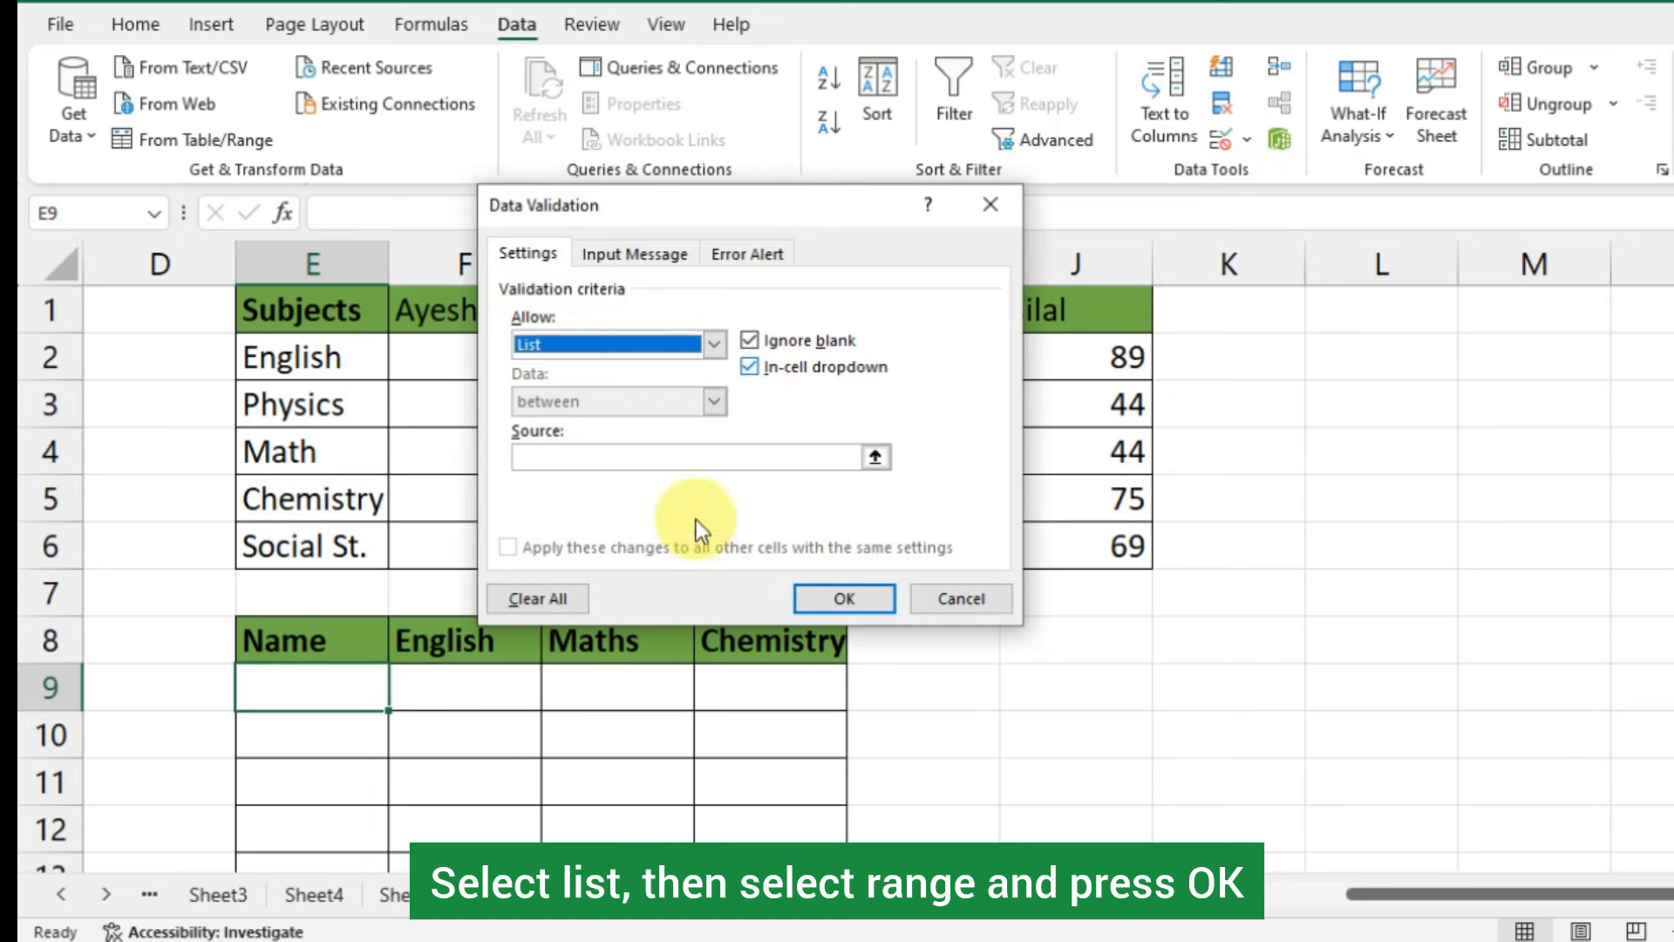
{"action": "left_click_drag", "start_coordinate": [656, 197], "coordinate": [619, 364]}
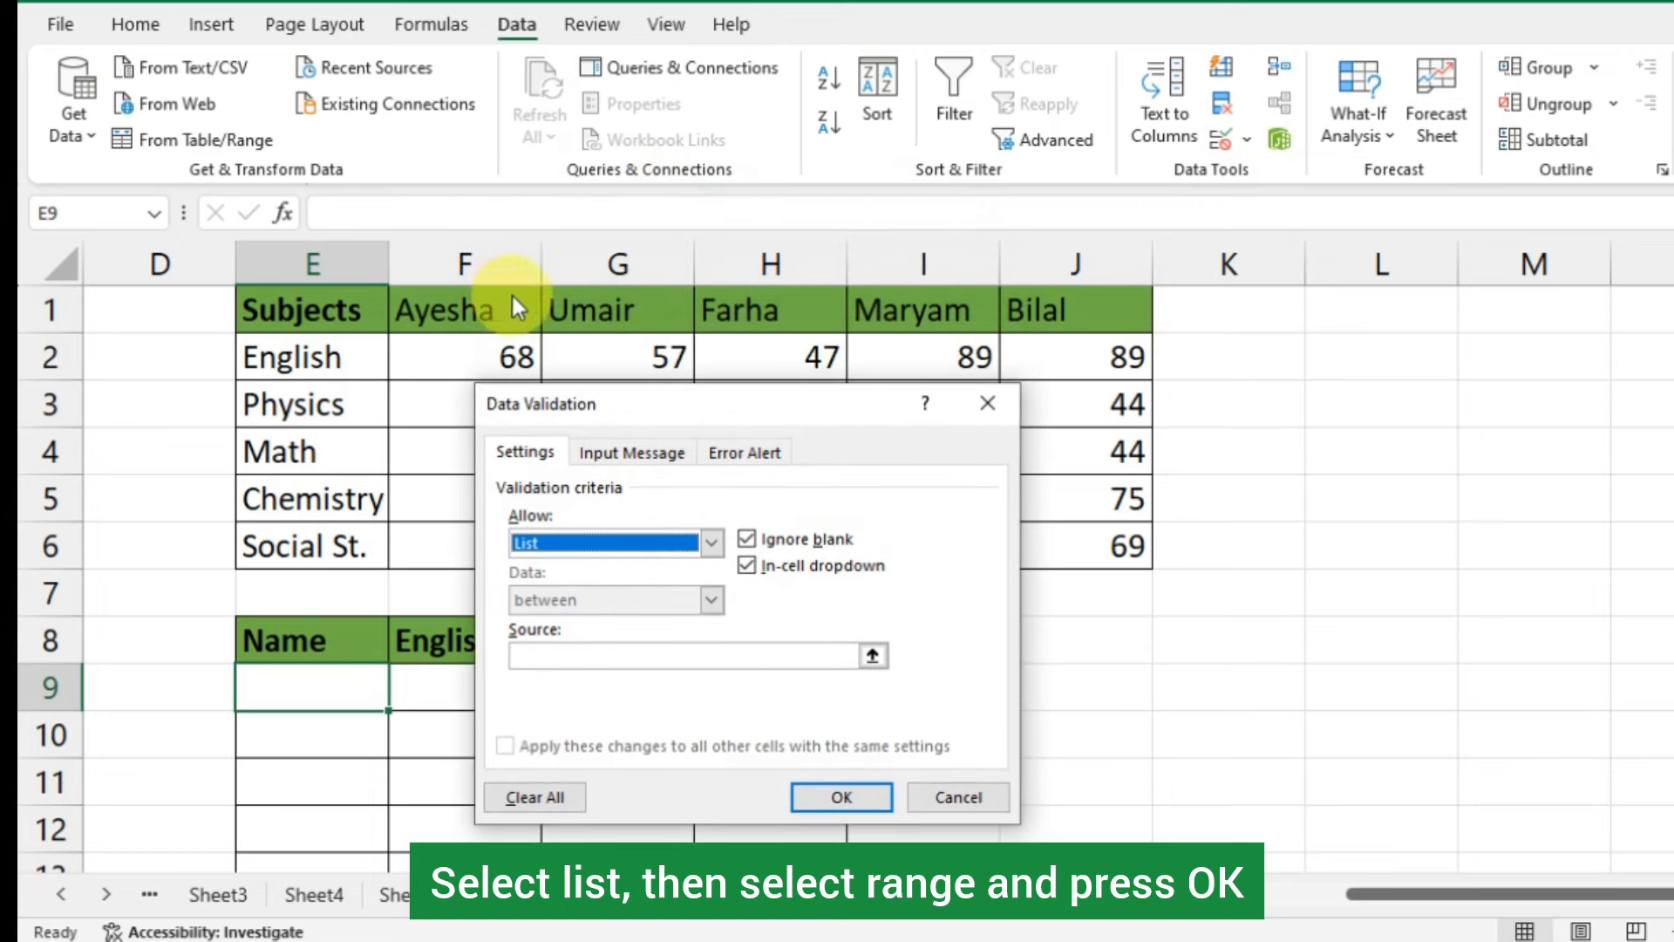
{"action": "left_click", "coordinate": [598, 656]}
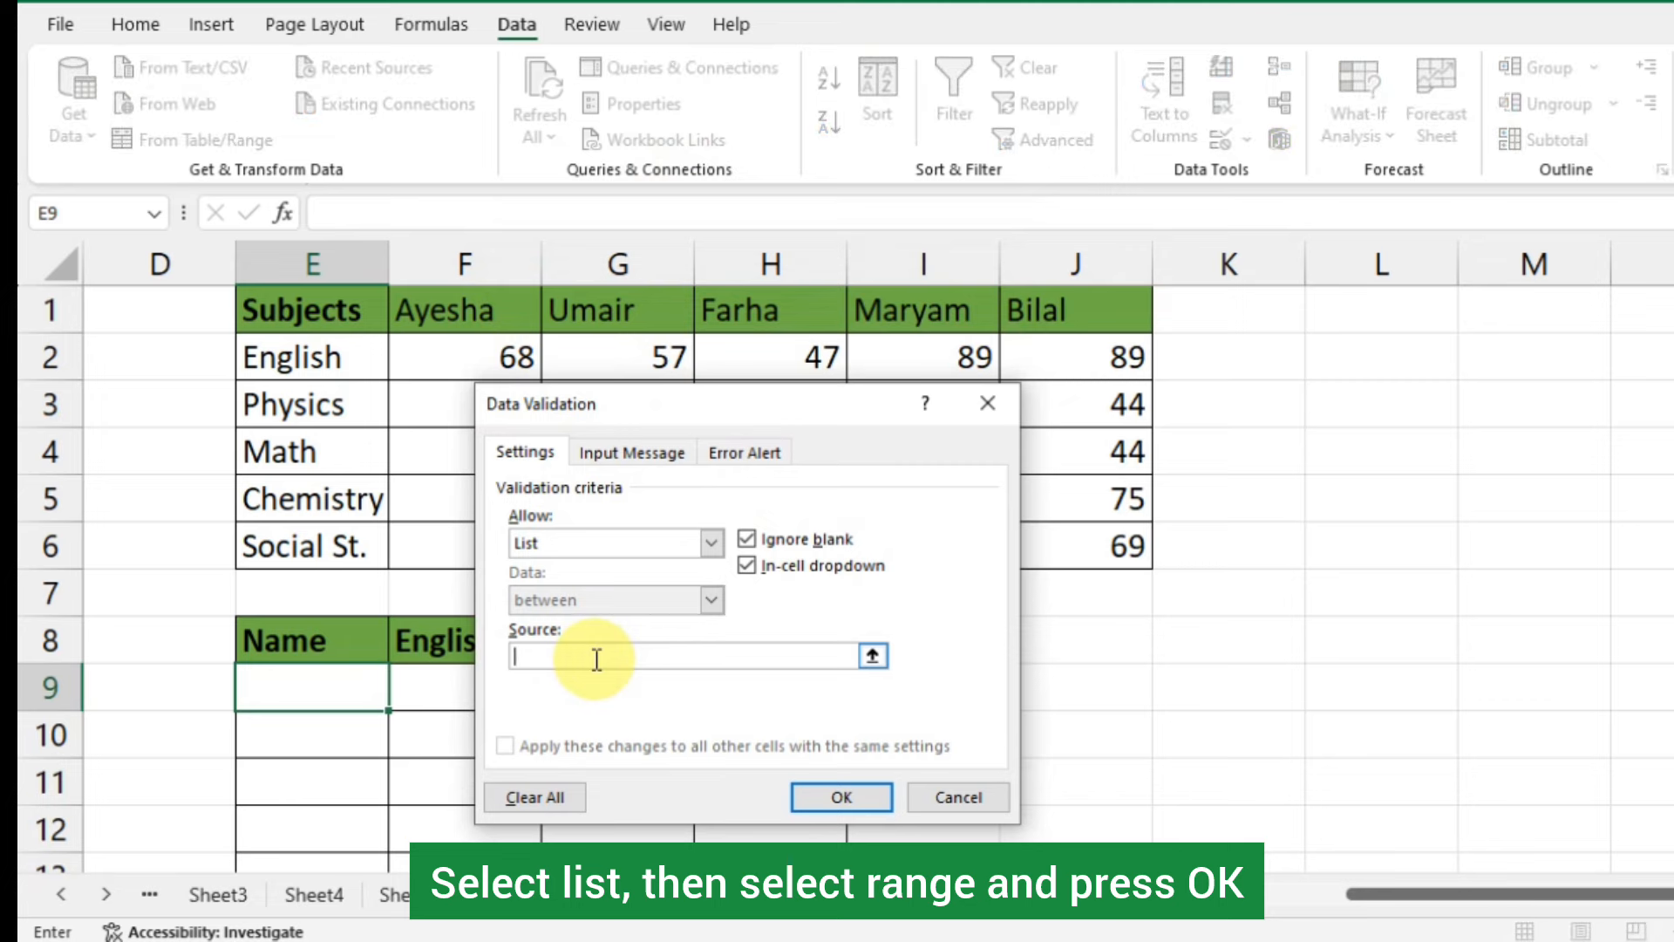
{"action": "left_click_drag", "start_coordinate": [508, 306], "coordinate": [1051, 317]}
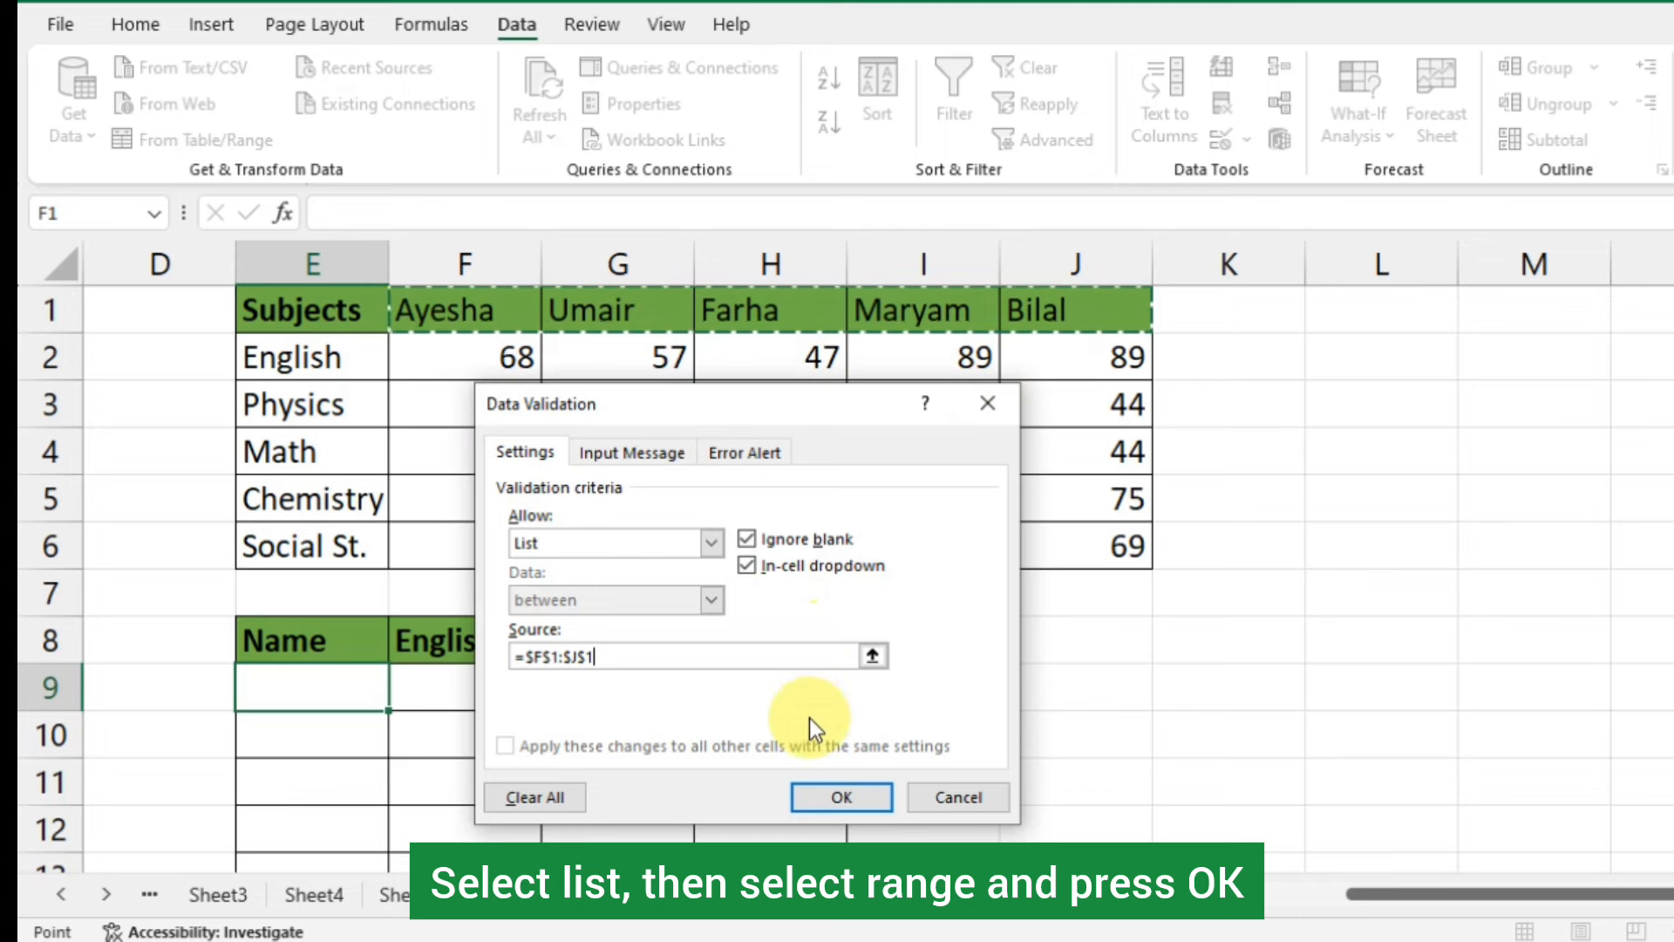
{"action": "left_click", "coordinate": [842, 797]}
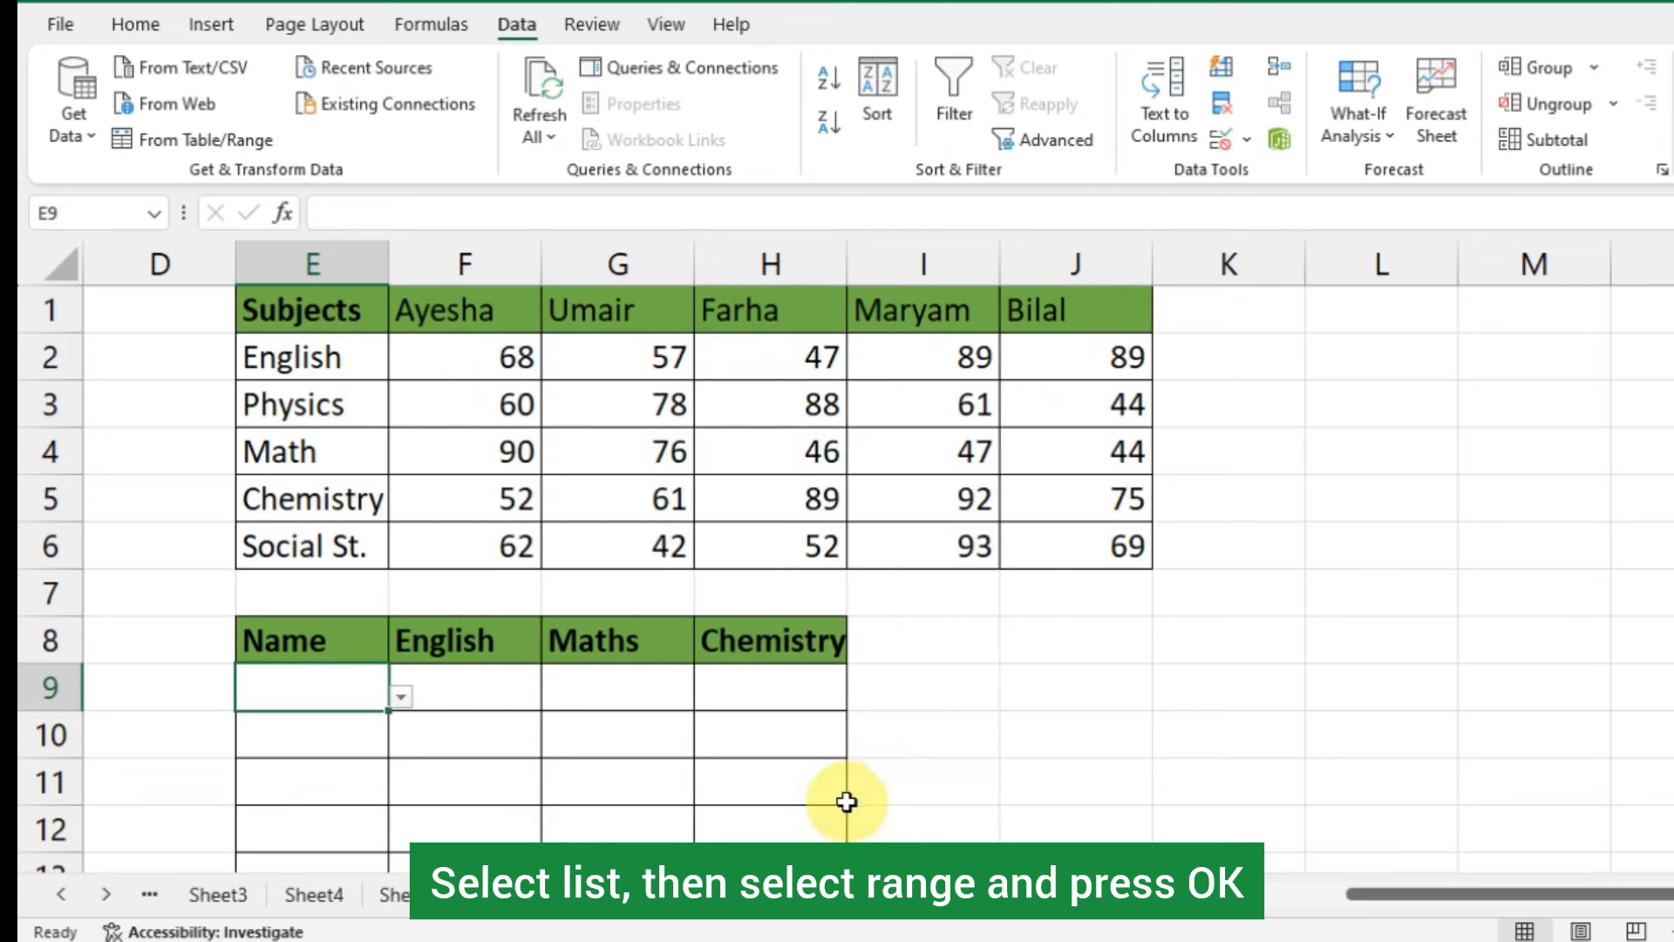
Step: Check the dropdown in E9 and fill its validation down the Name column to E12
{"action": "left_click", "coordinate": [408, 700]}
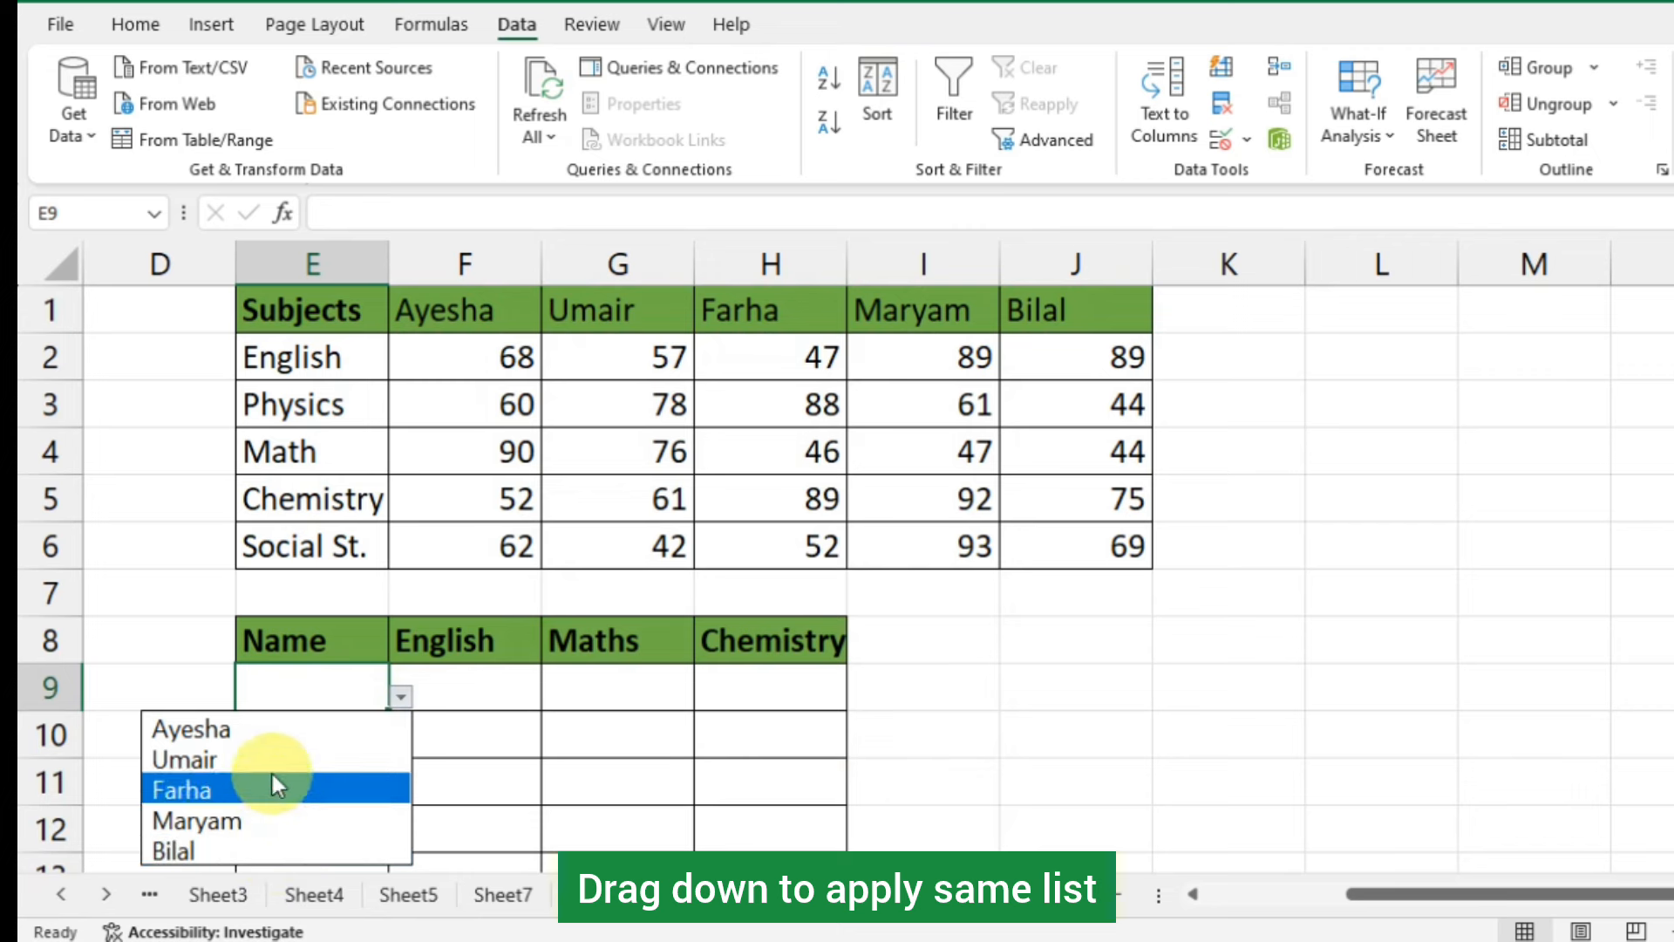
{"action": "left_click", "coordinate": [396, 698]}
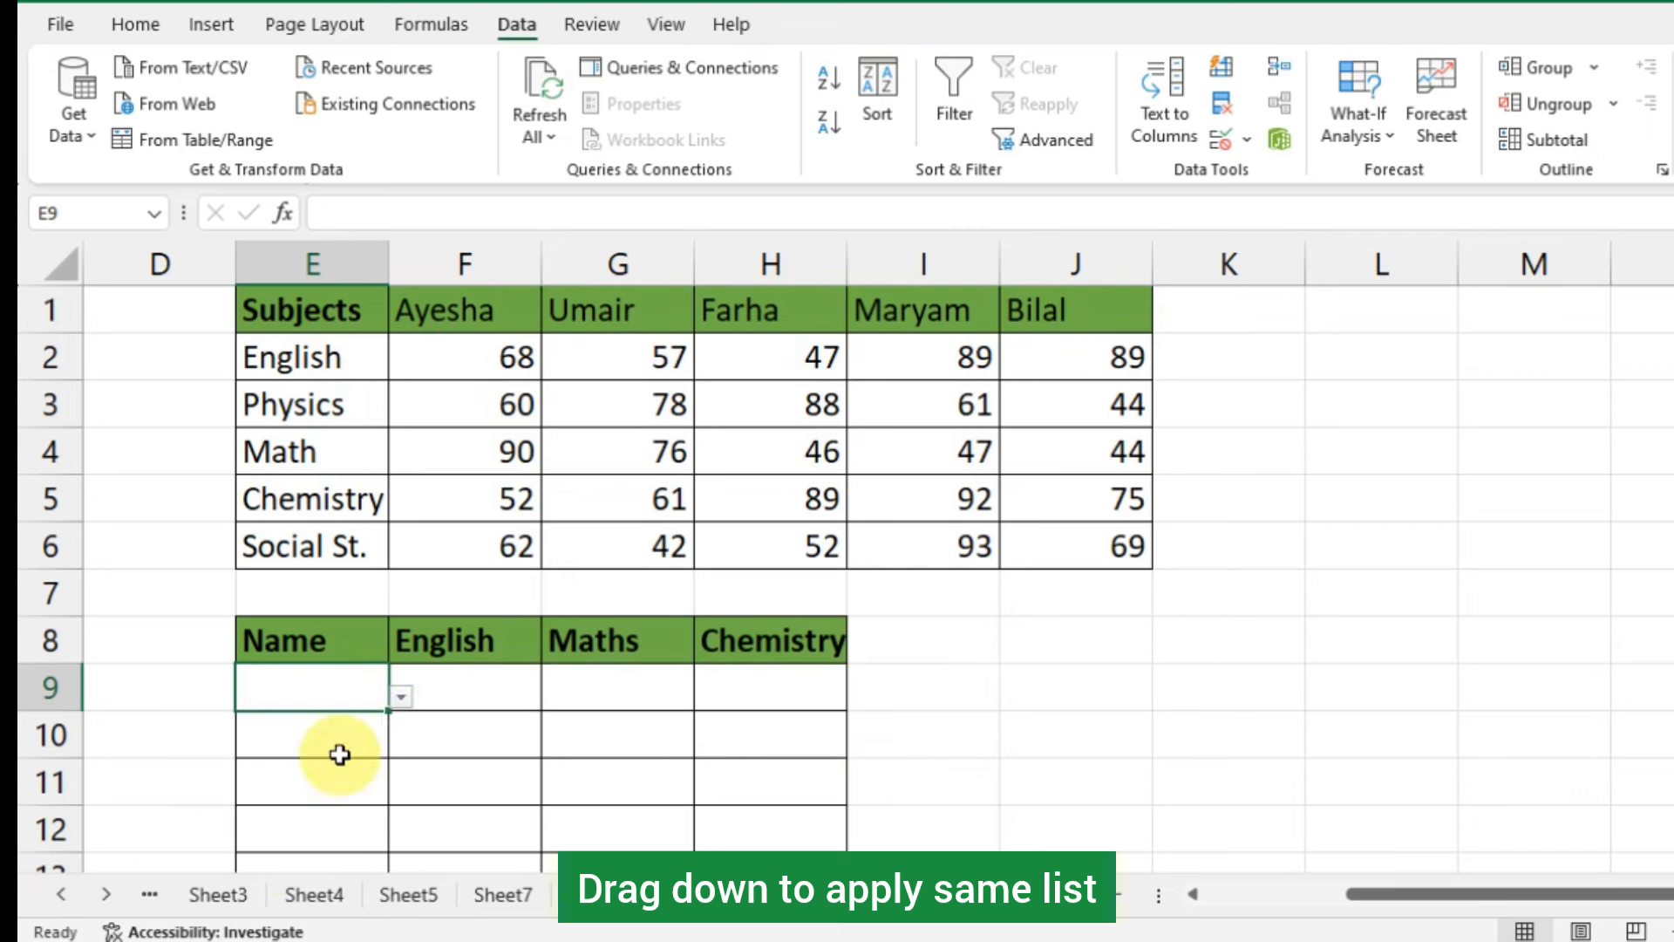
{"action": "left_click_drag", "start_coordinate": [387, 710], "coordinate": [381, 843]}
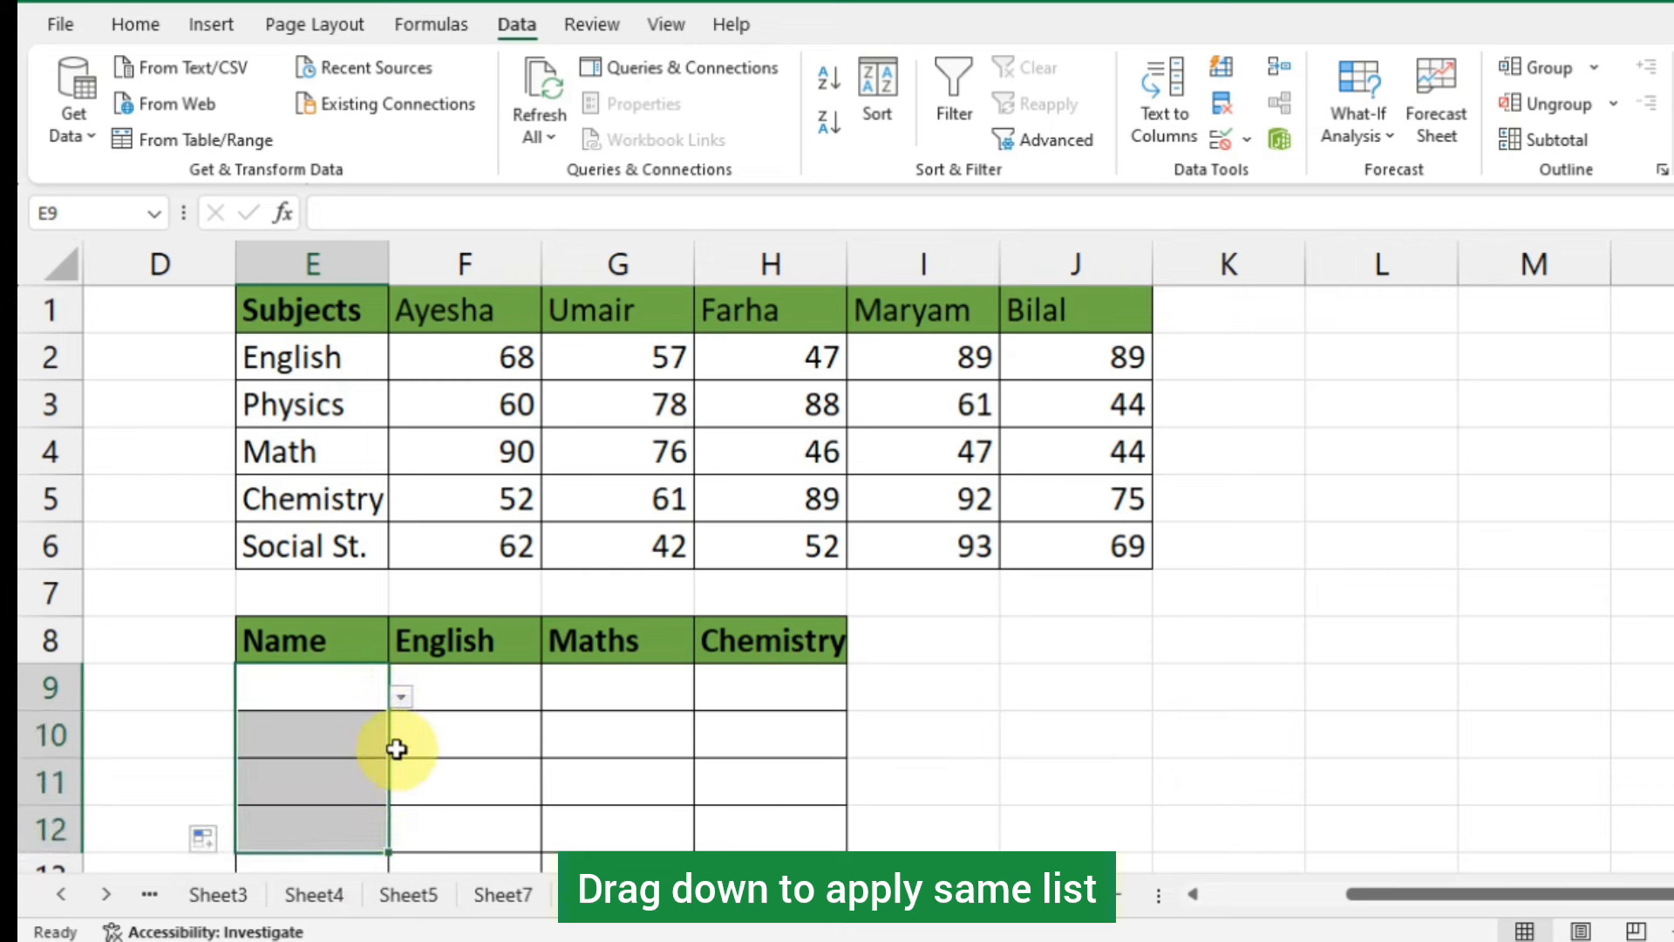
Step: Examine the dropdown lists in the Name column cells E9 to E12 without choosing a name
{"action": "left_click", "coordinate": [398, 698]}
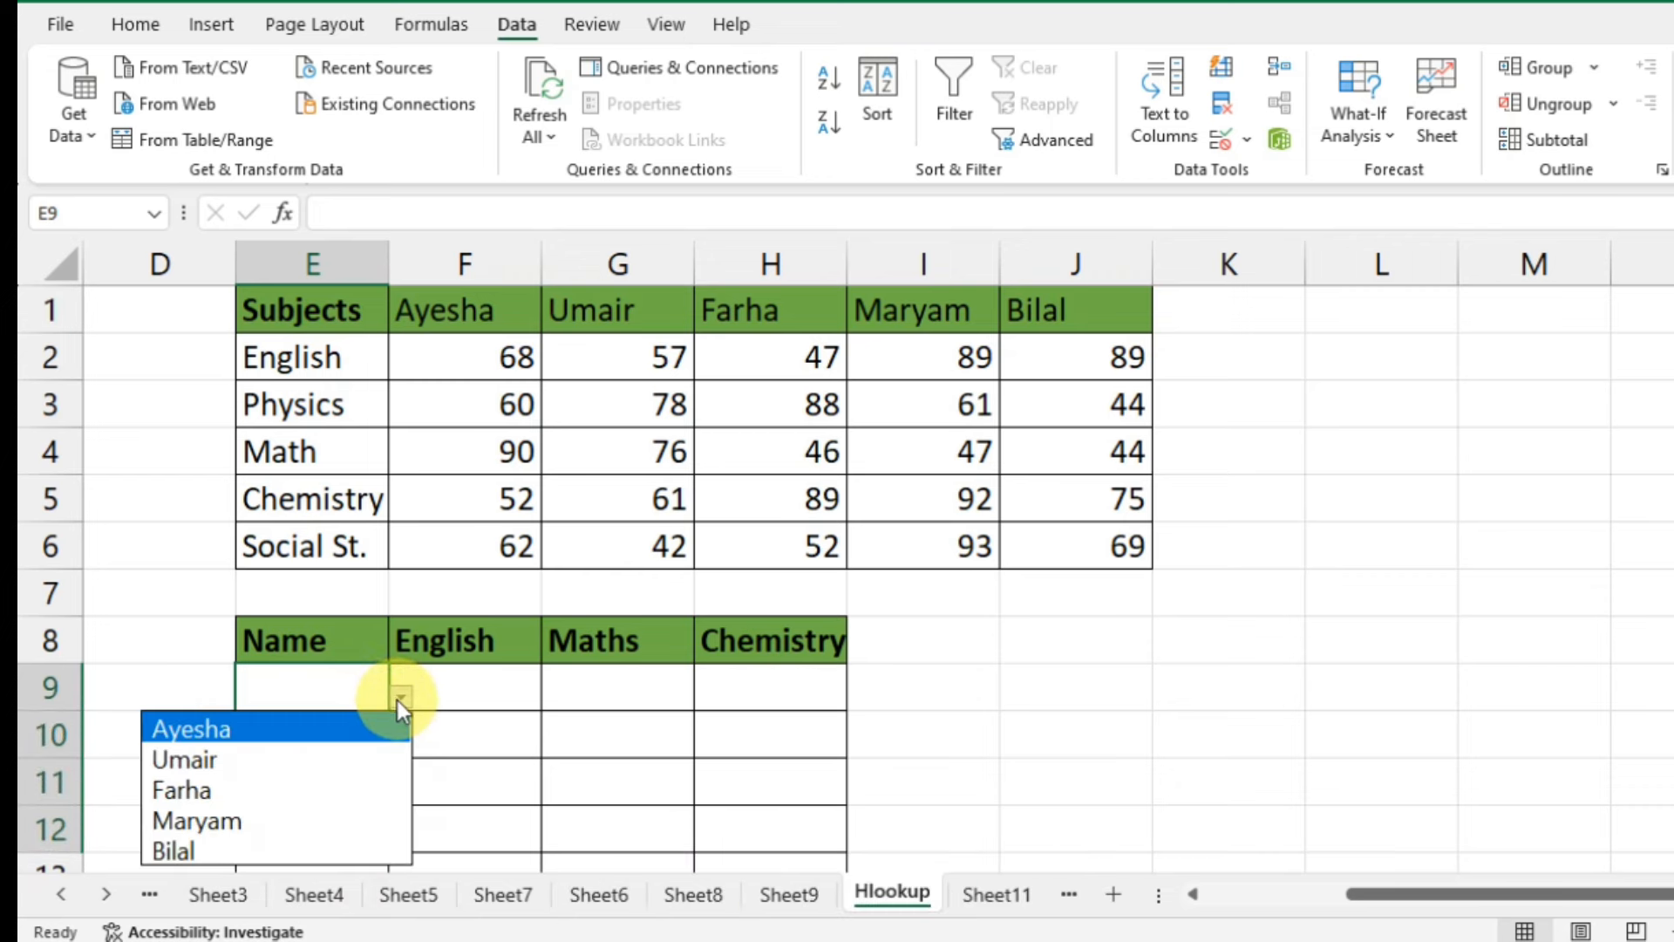
{"action": "left_click", "coordinate": [383, 739]}
{"action": "left_click", "coordinate": [373, 738]}
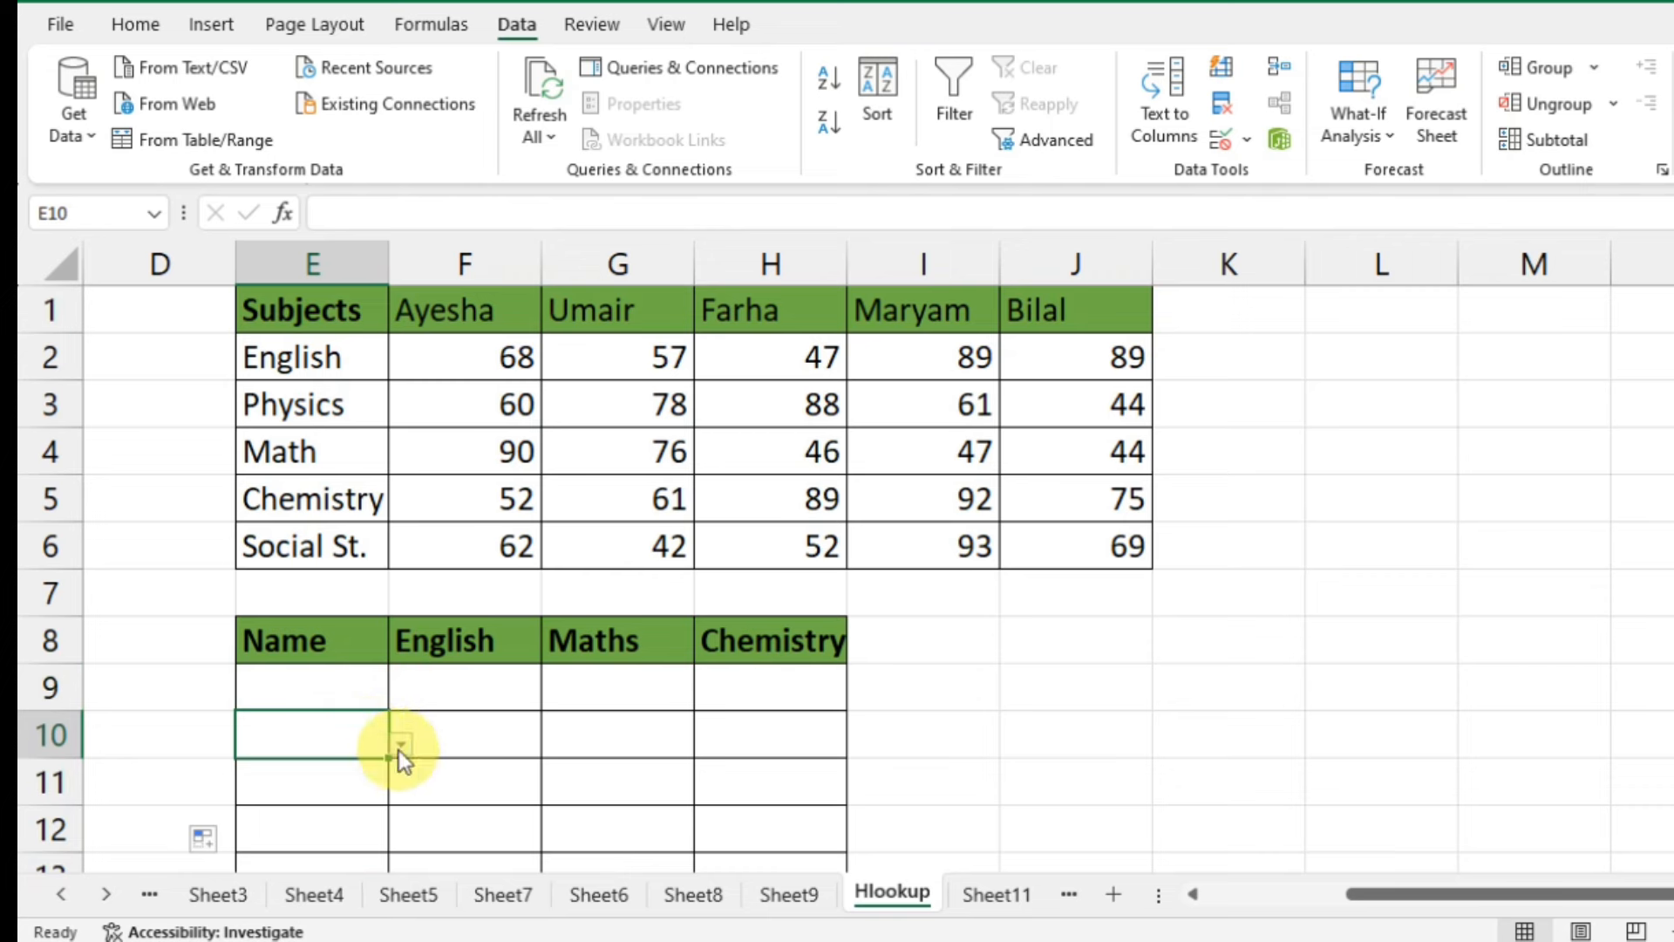
{"action": "left_click", "coordinate": [399, 745]}
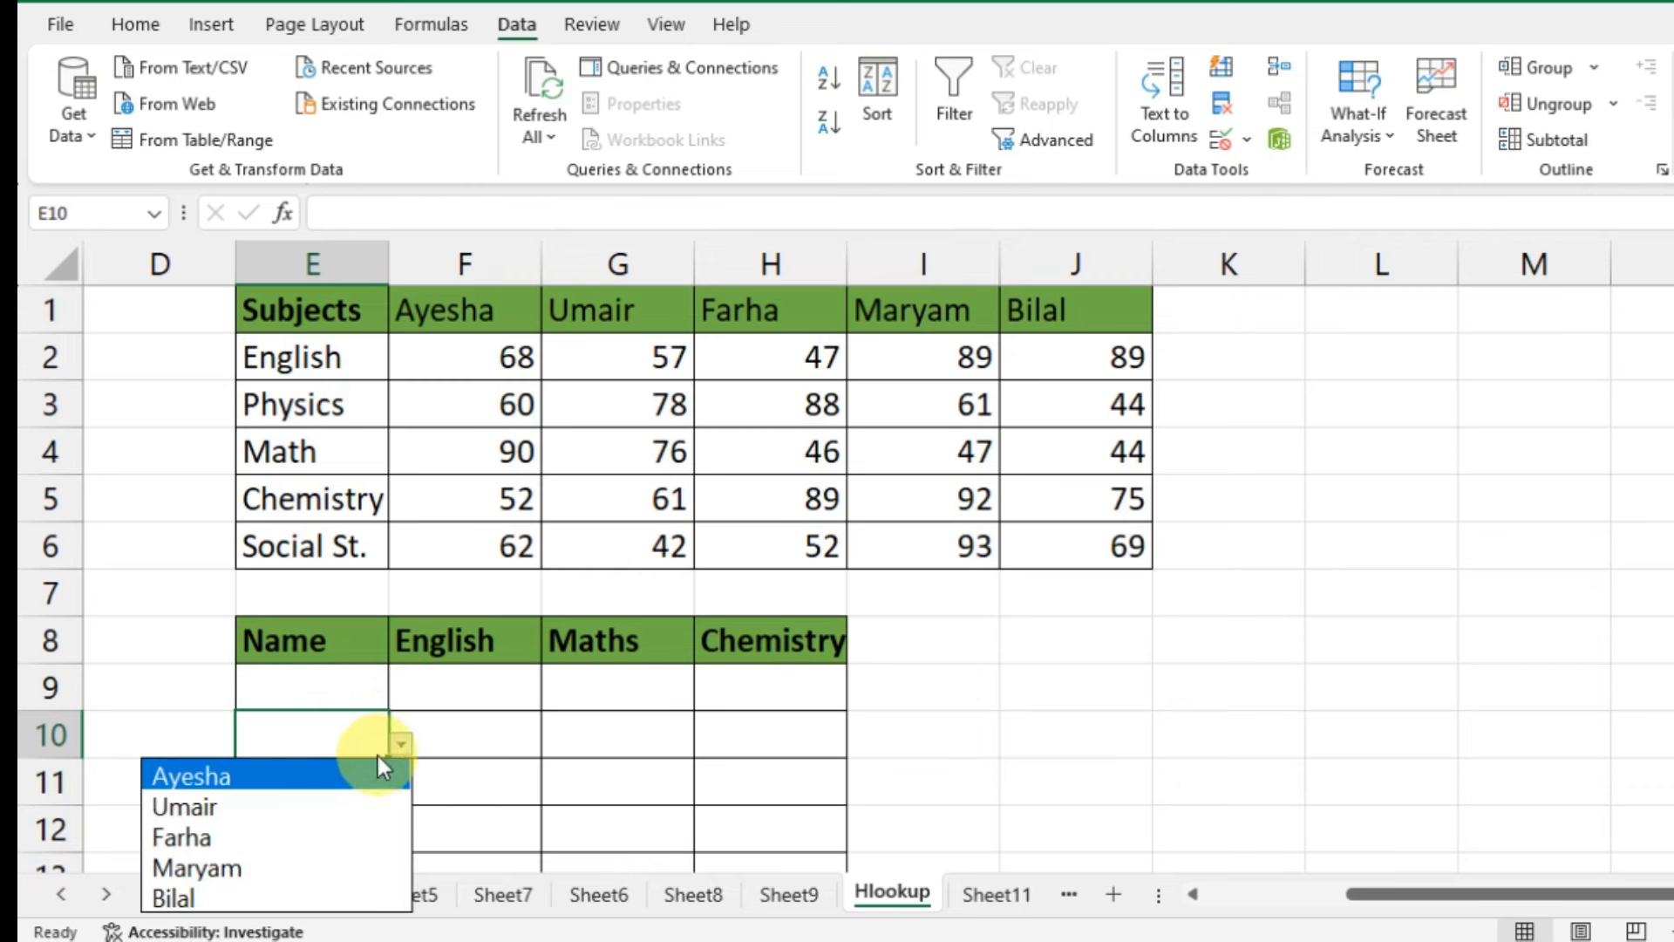
{"action": "left_click", "coordinate": [400, 743]}
{"action": "left_click", "coordinate": [366, 789]}
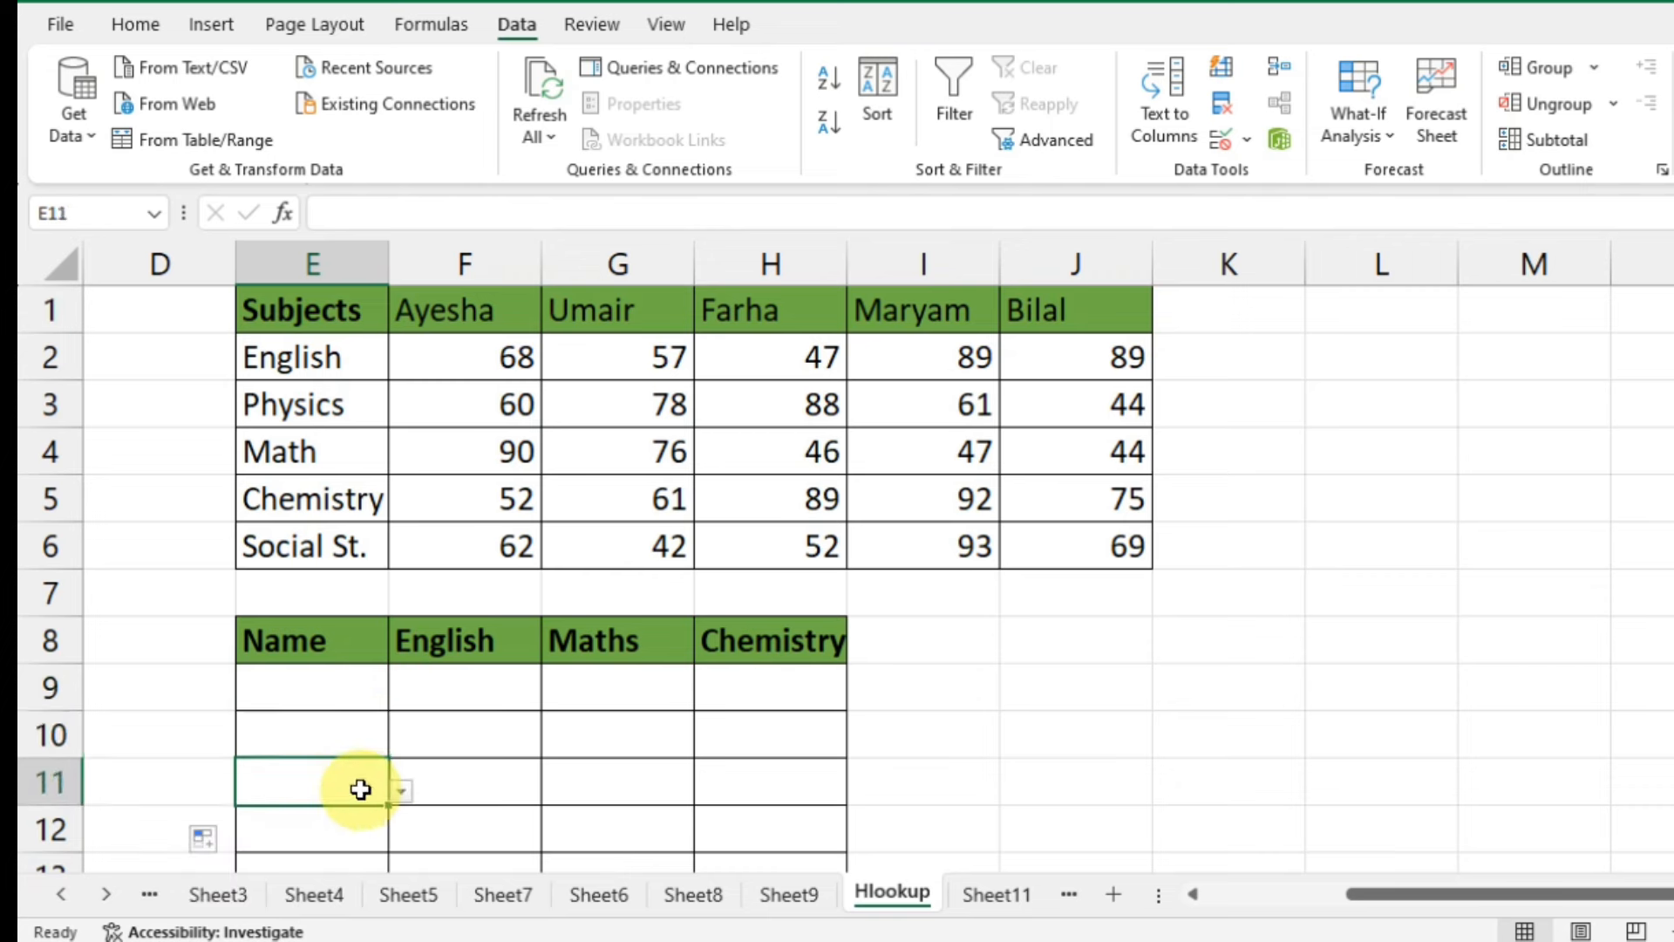
{"action": "left_click", "coordinate": [400, 791]}
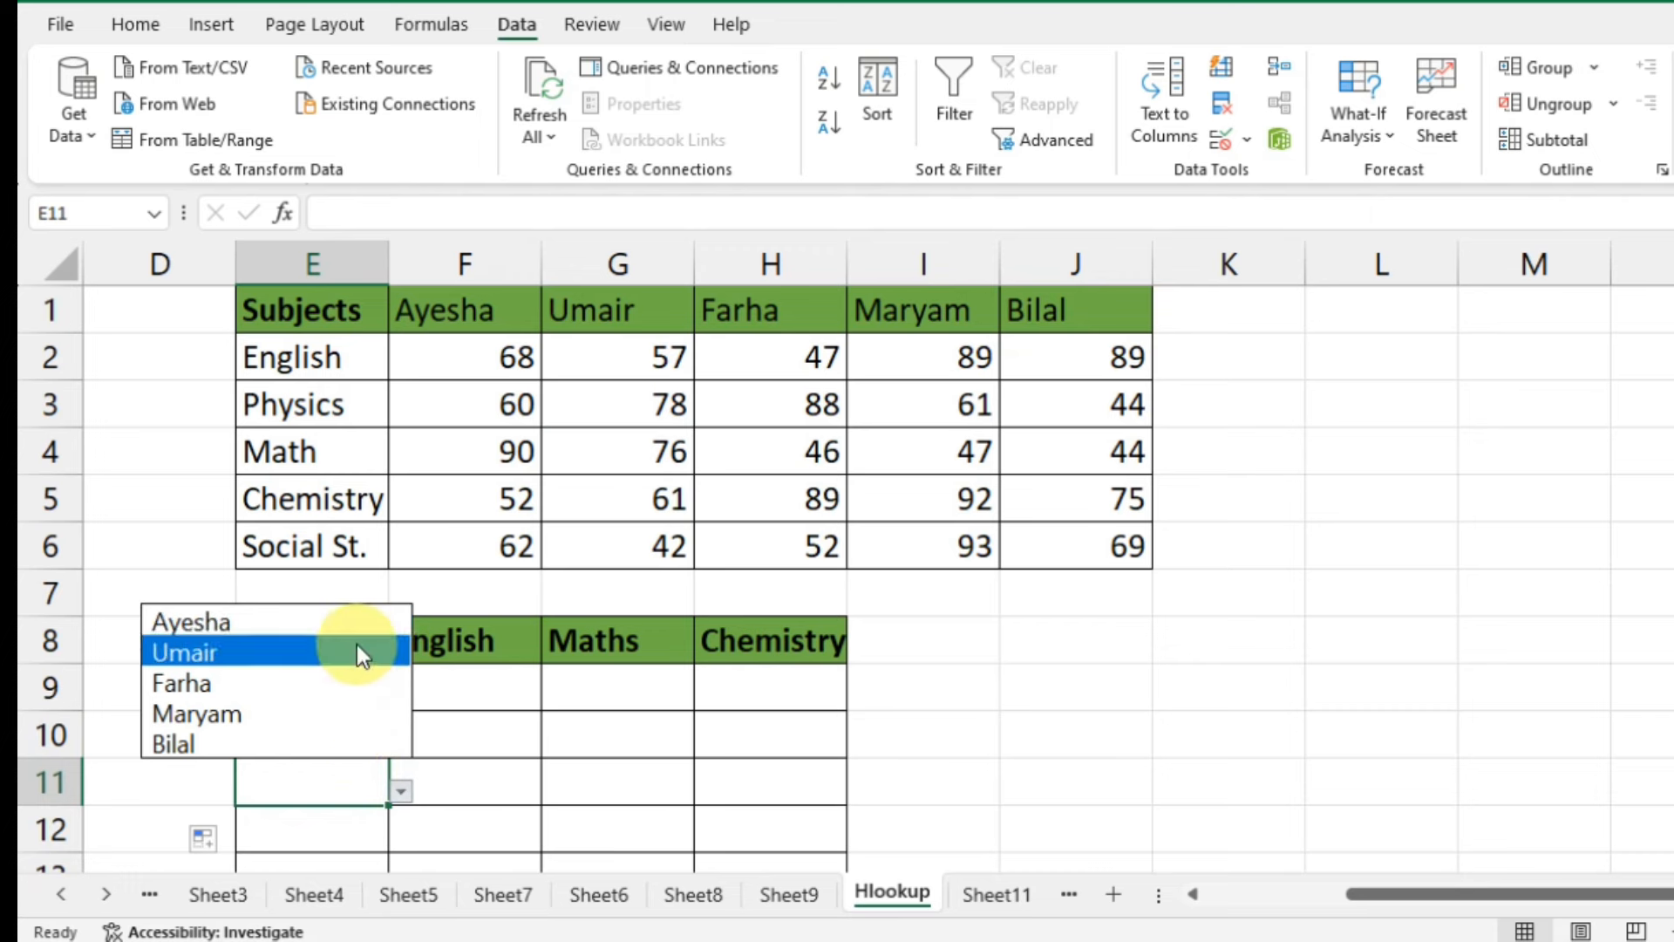
{"action": "left_click", "coordinate": [375, 824]}
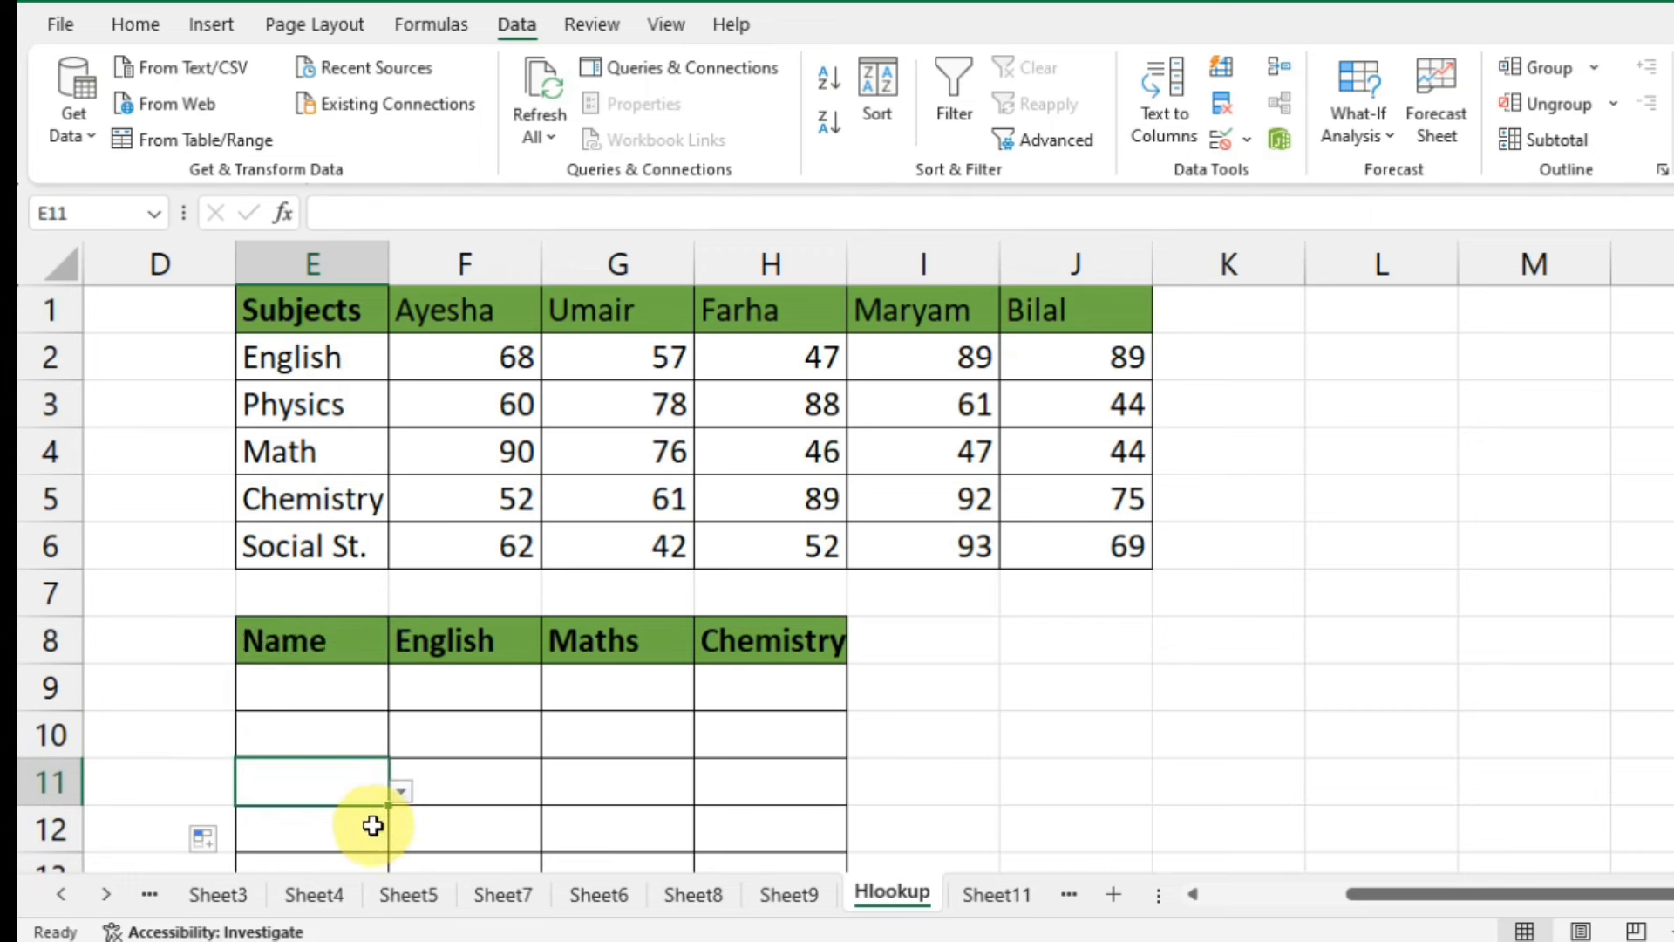
{"action": "left_click", "coordinate": [374, 826]}
{"action": "left_click", "coordinate": [402, 839]}
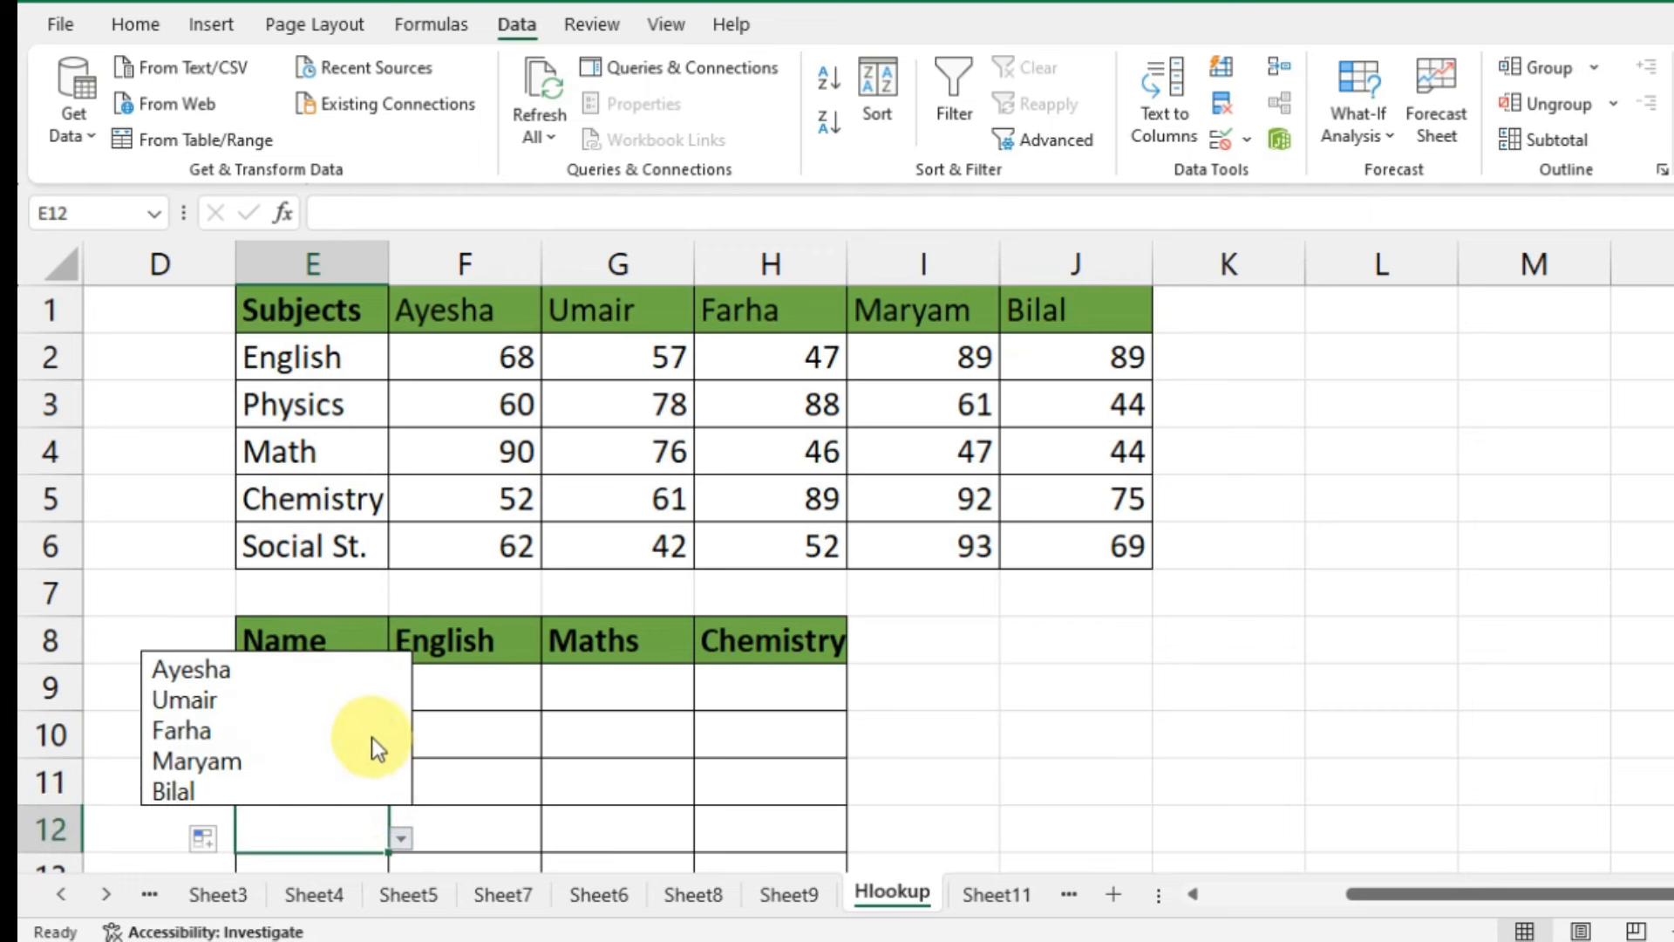
{"action": "left_click", "coordinate": [433, 807]}
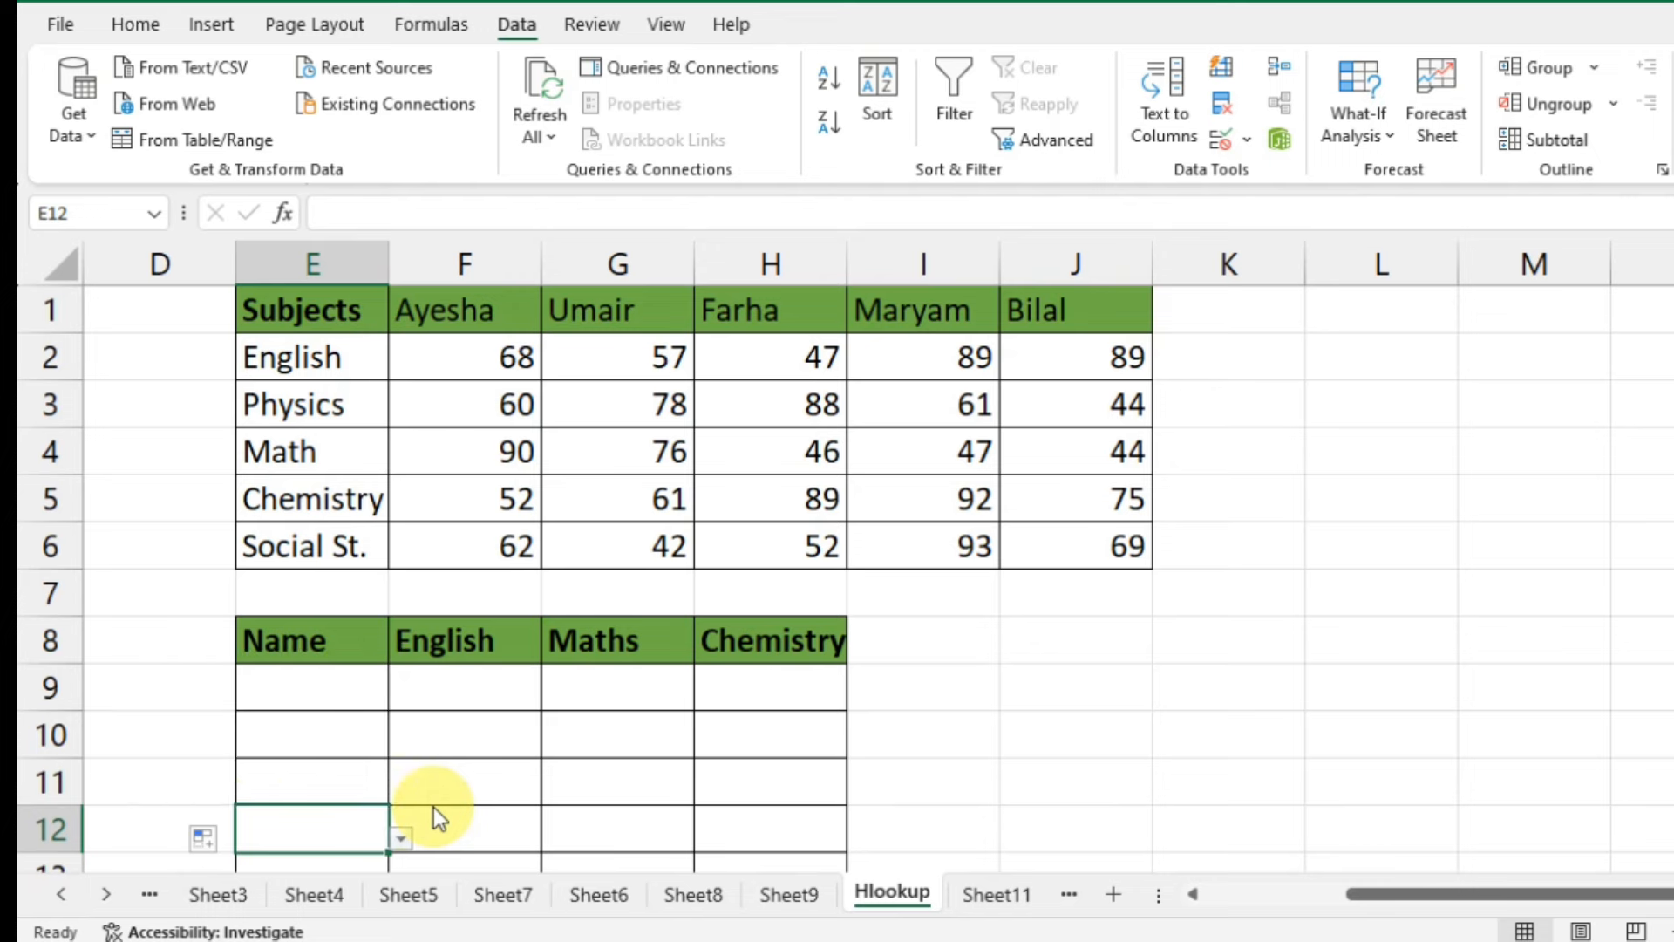
Step: Enter =HLOOKUP(E9,E1:J6,2,FALSE) in F9 to look up the English mark with an exact match
{"action": "left_click", "coordinate": [486, 694]}
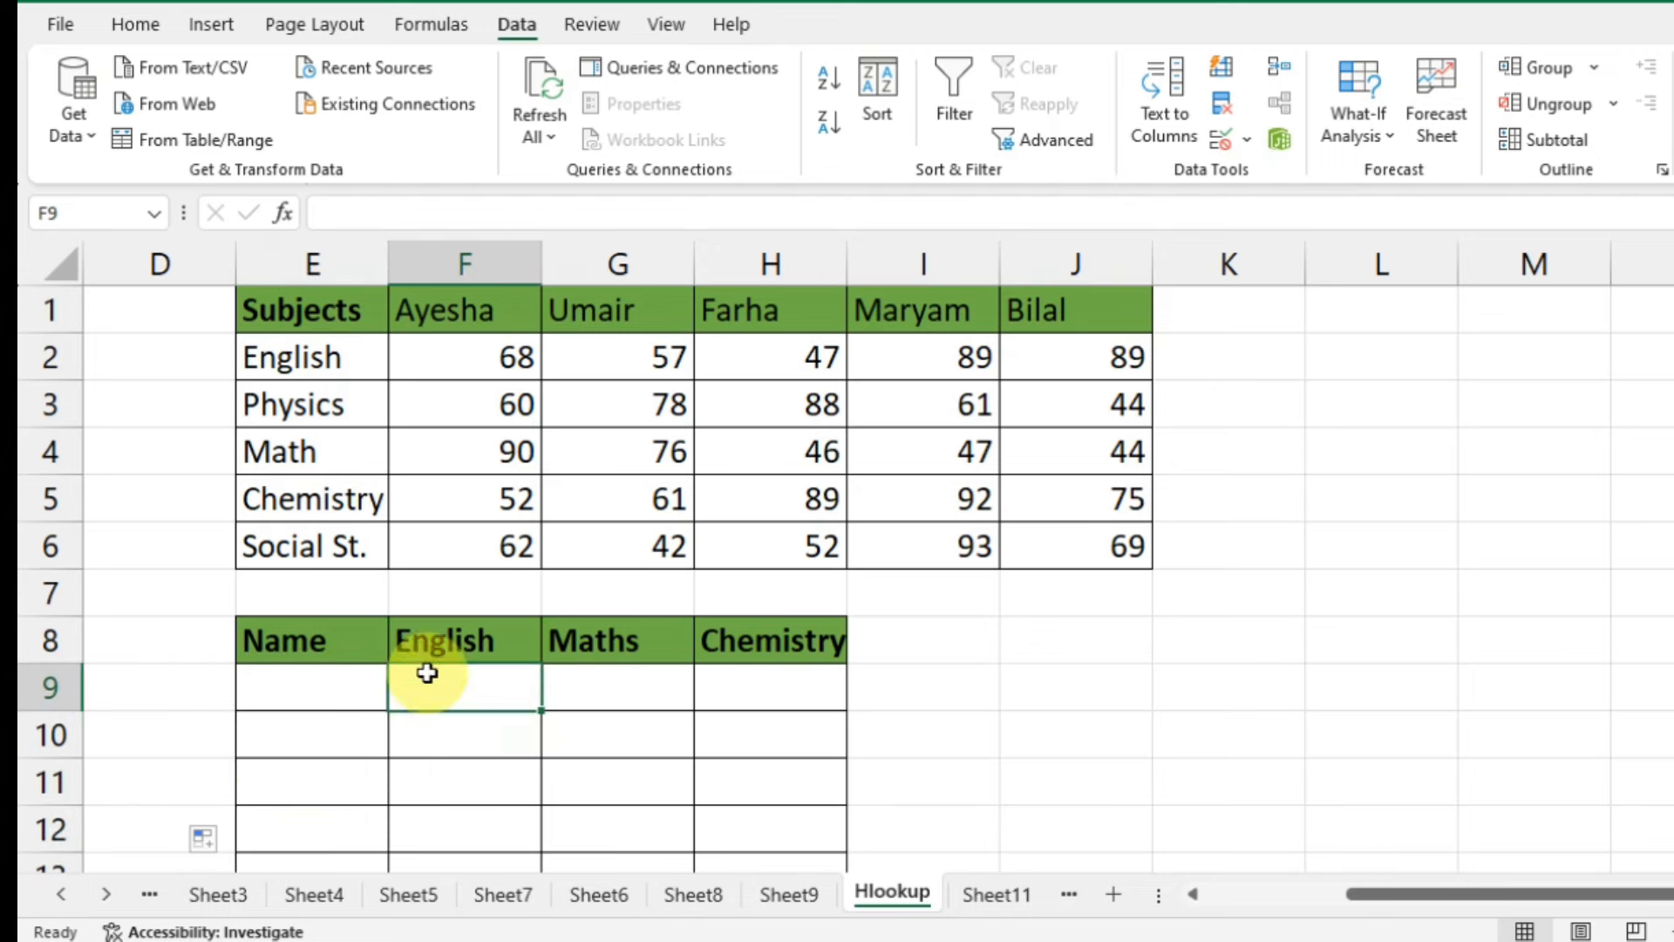
{"action": "type", "text": "="}
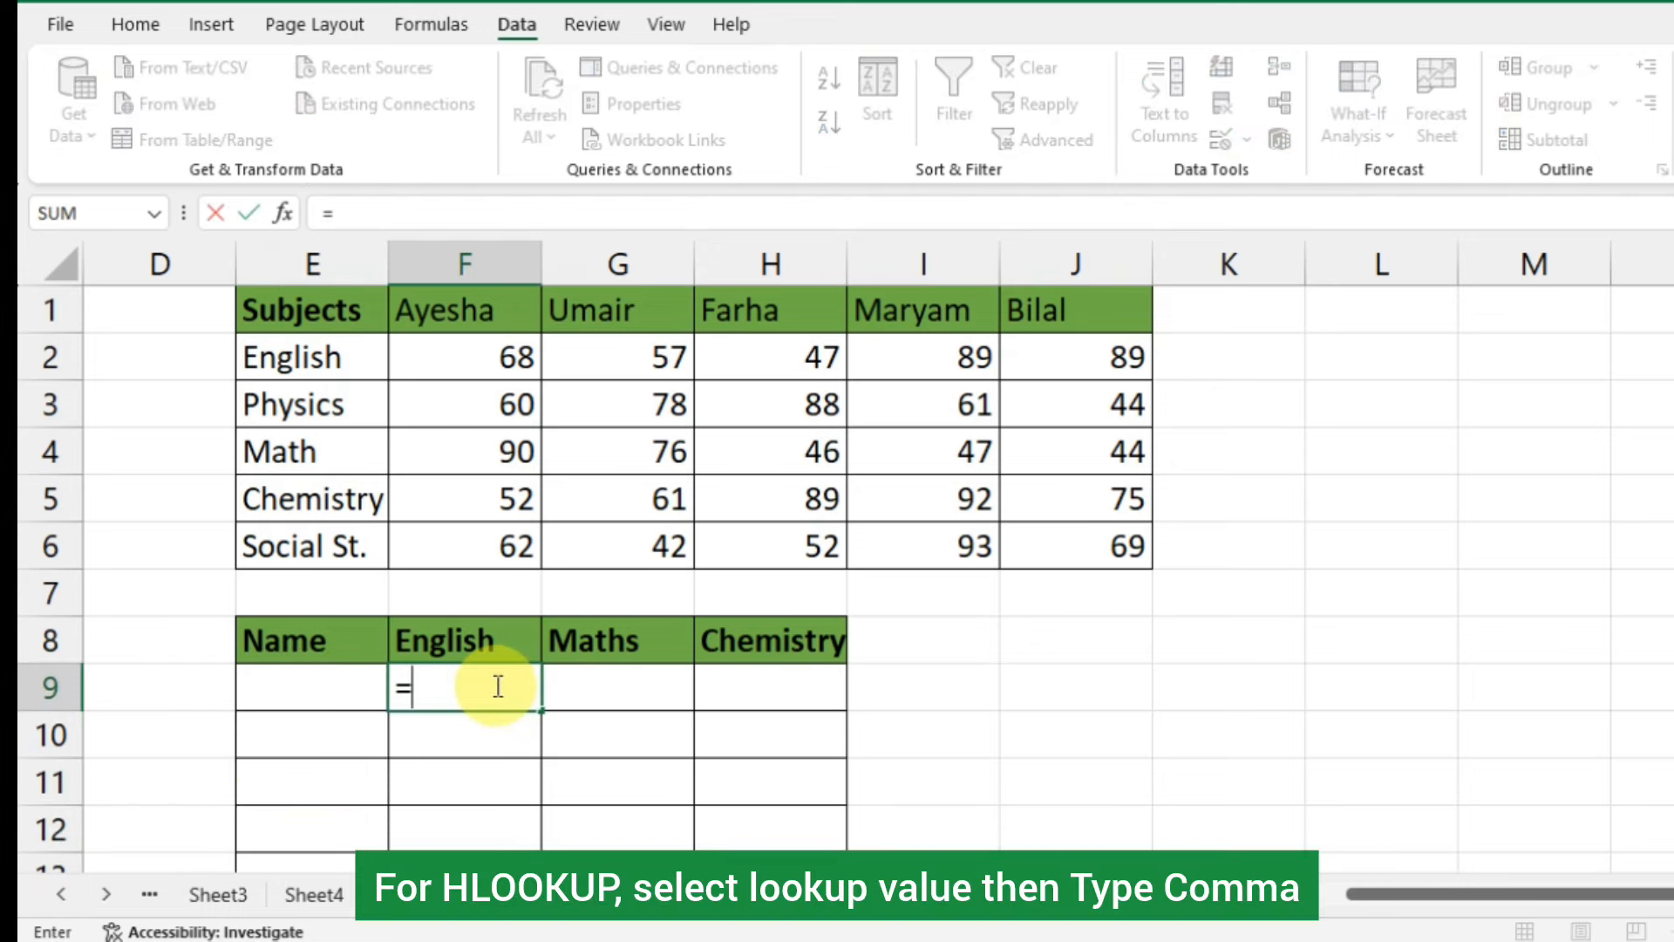
{"action": "type", "text": "hll"}
{"action": "key", "text": "BackSpace"}
{"action": "double_click", "coordinate": [478, 725]}
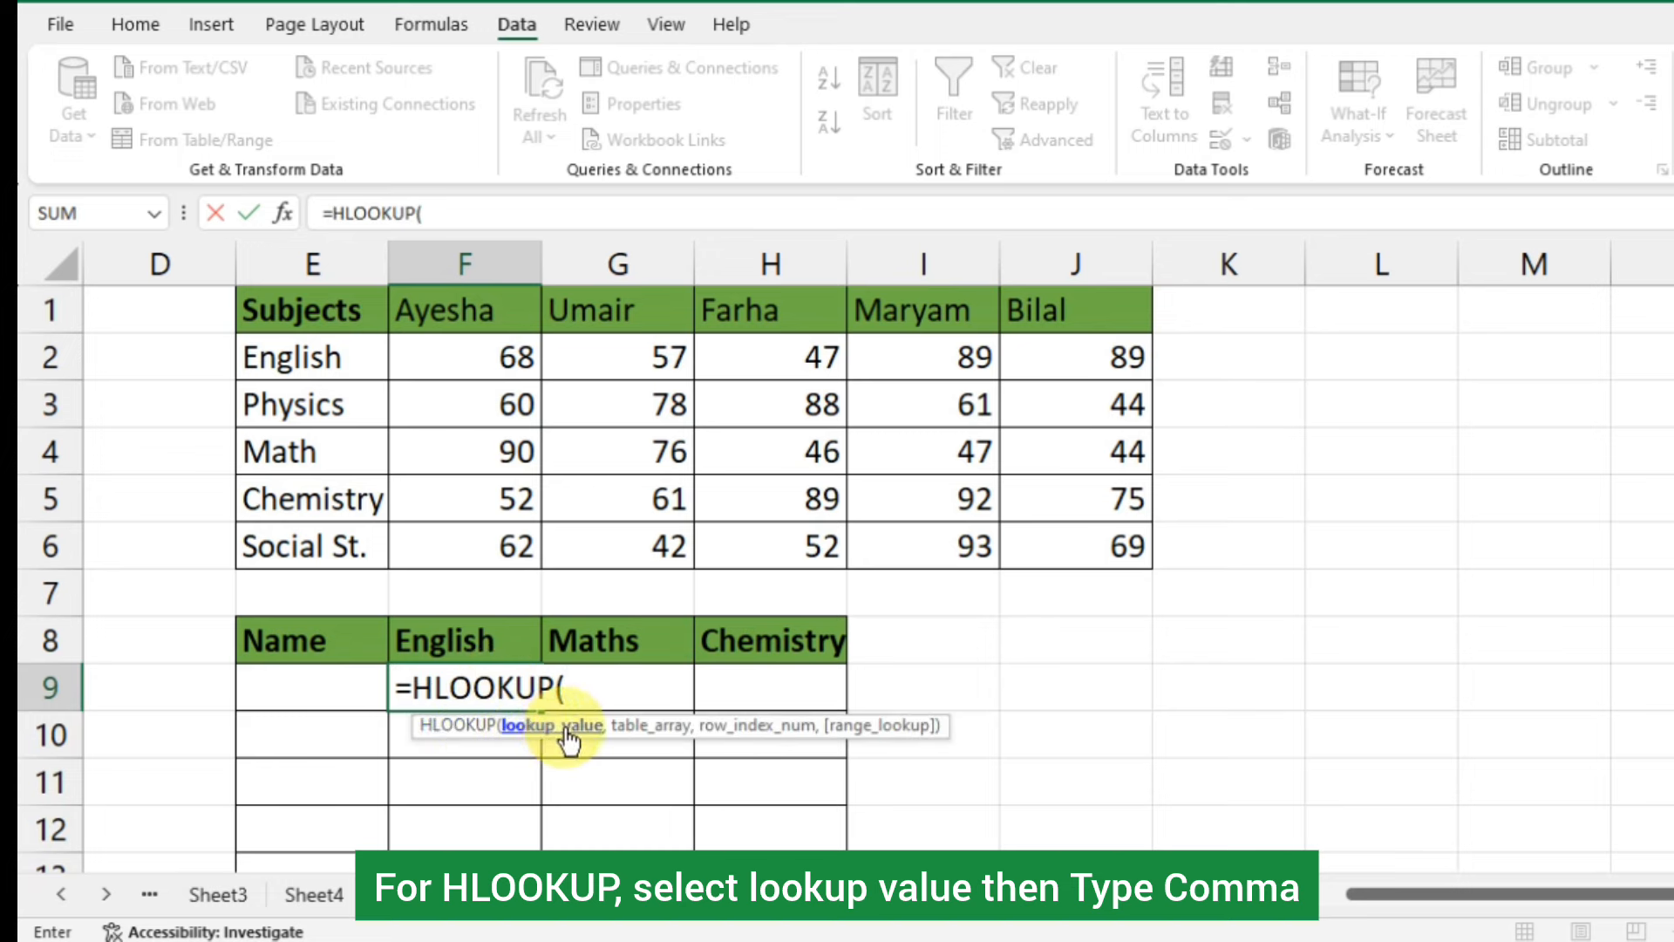
{"action": "left_click", "coordinate": [346, 701]}
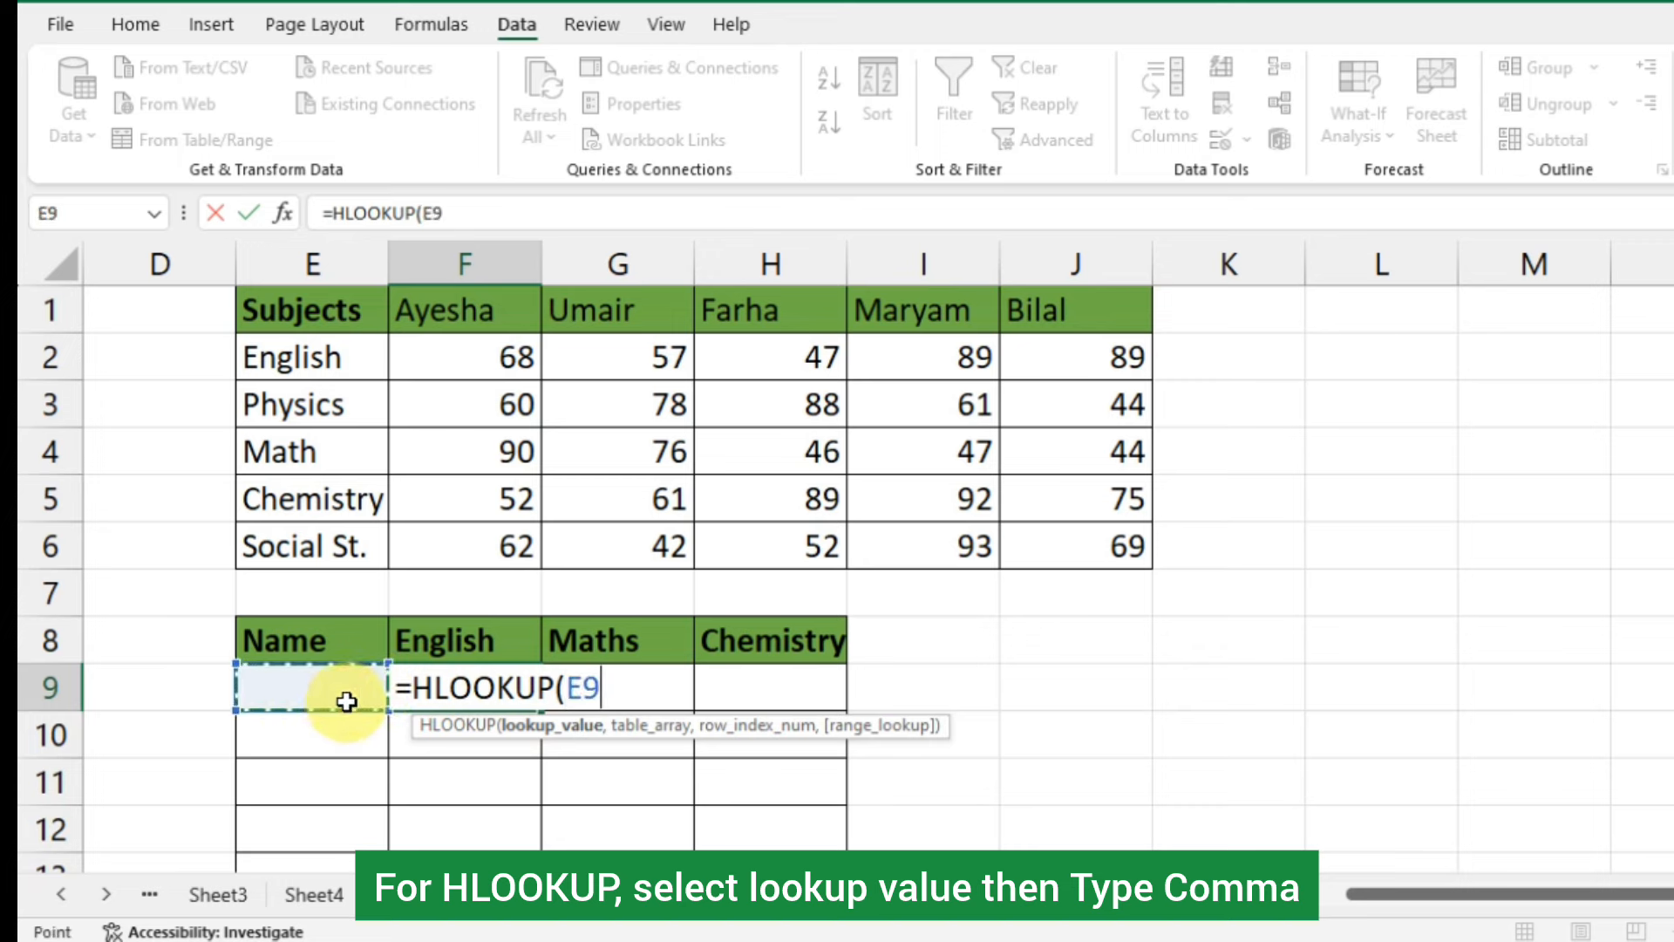
{"action": "type", "text": ","}
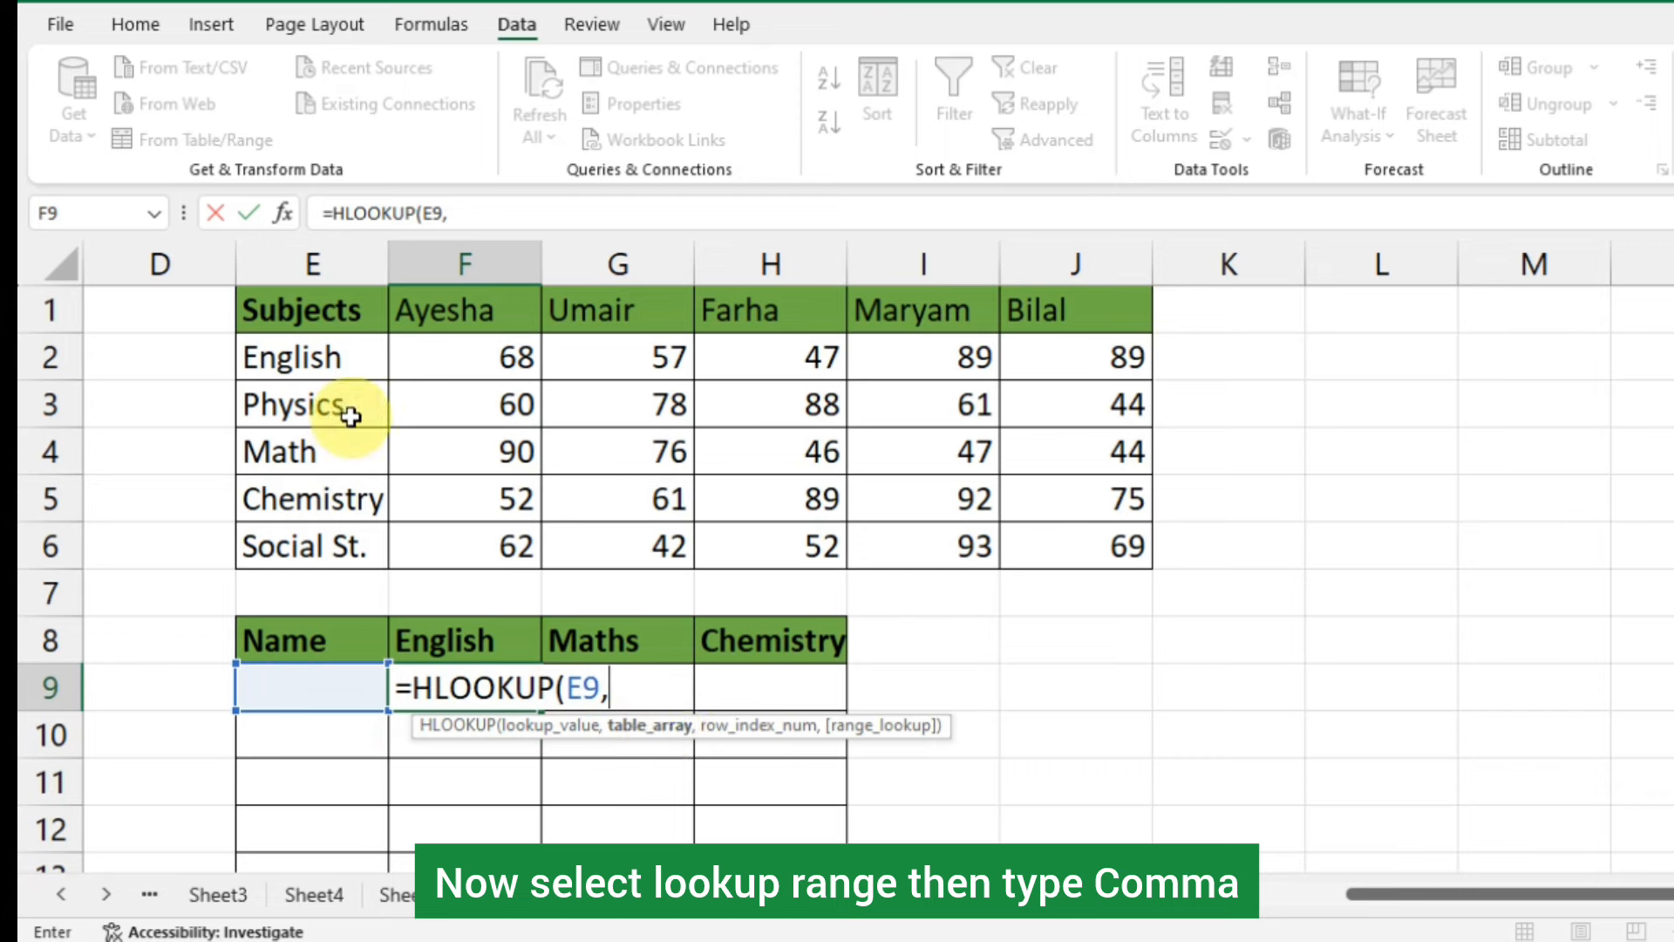
{"action": "left_click_drag", "start_coordinate": [348, 318], "coordinate": [1053, 544]}
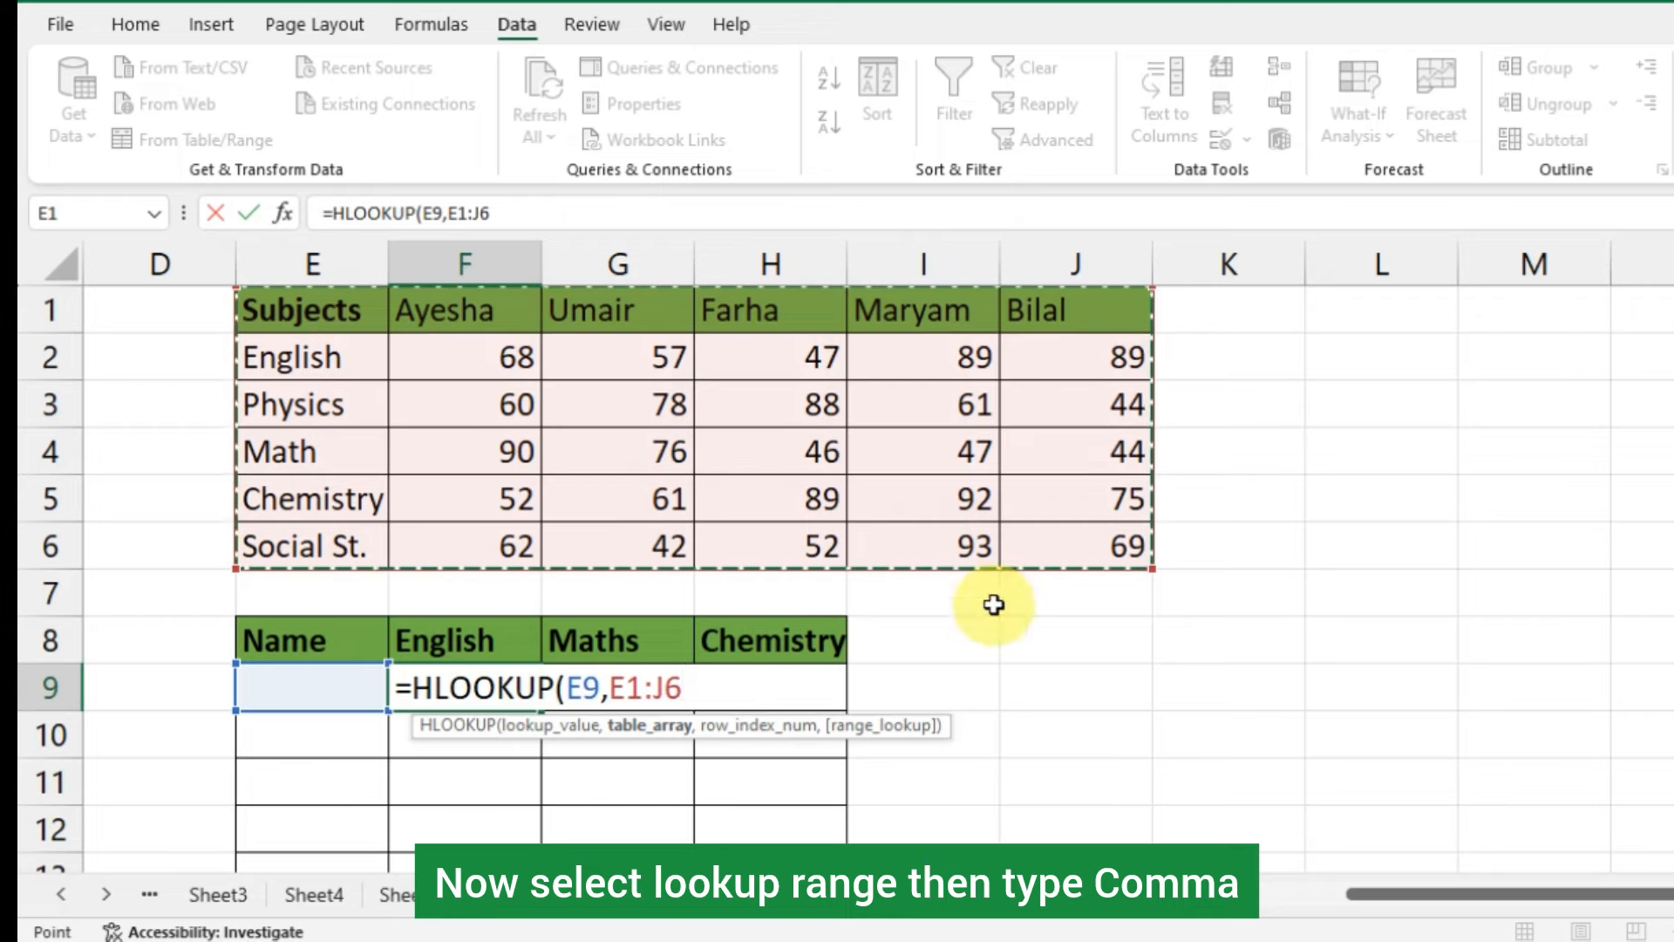
{"action": "type", "text": ","}
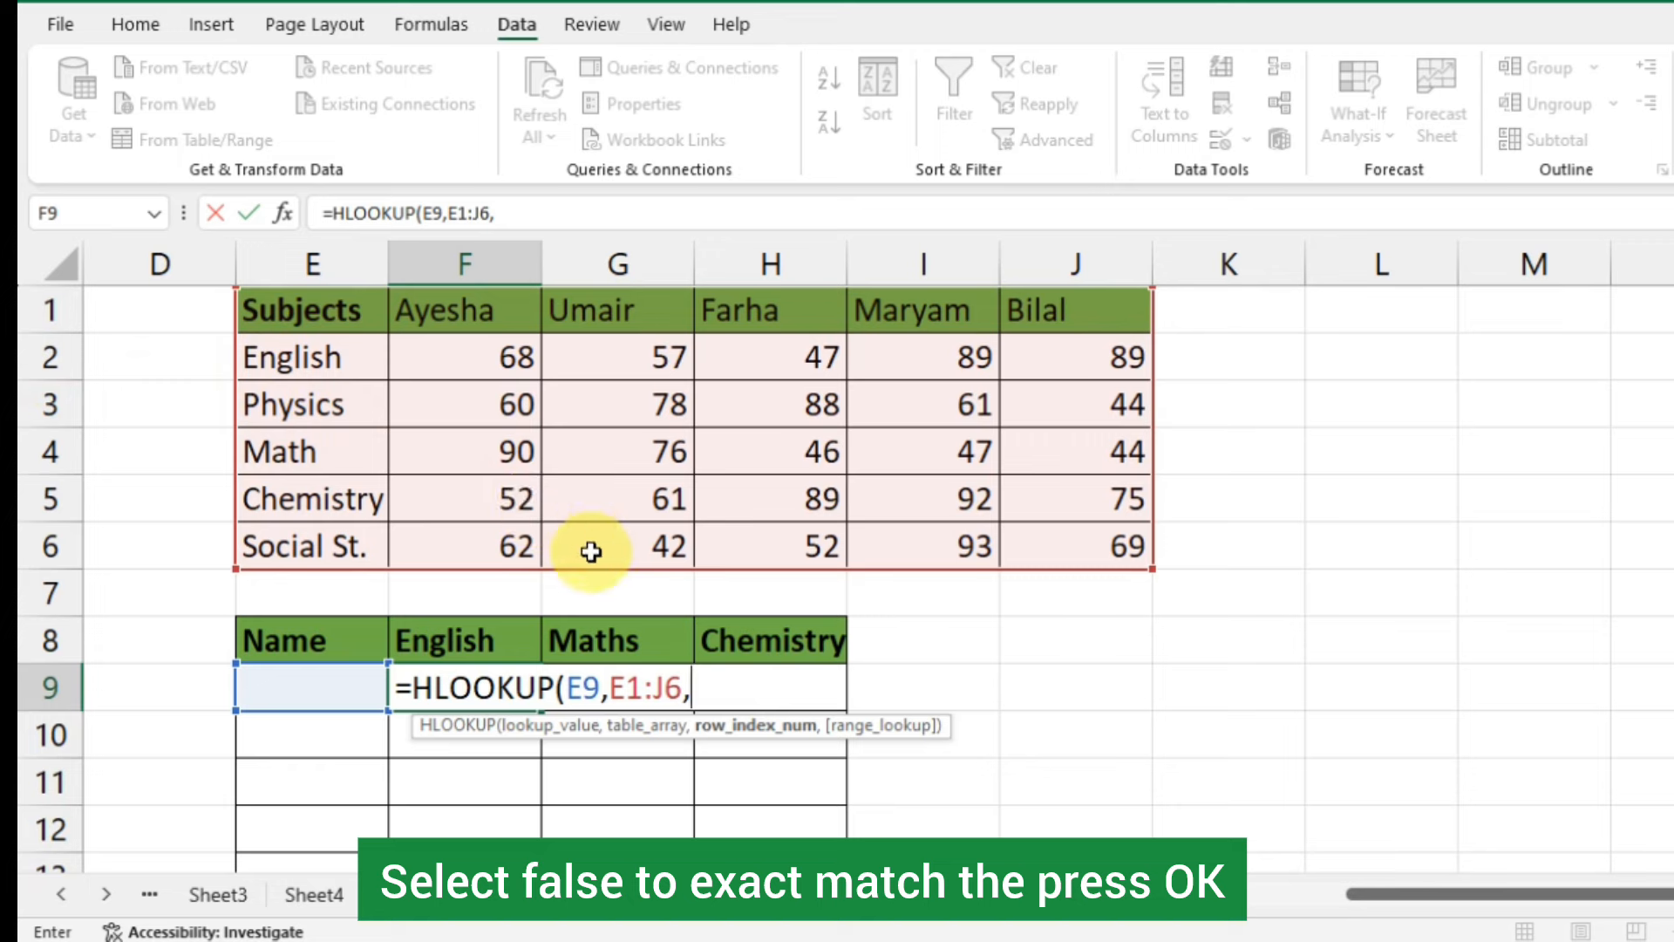
{"action": "type", "text": ","}
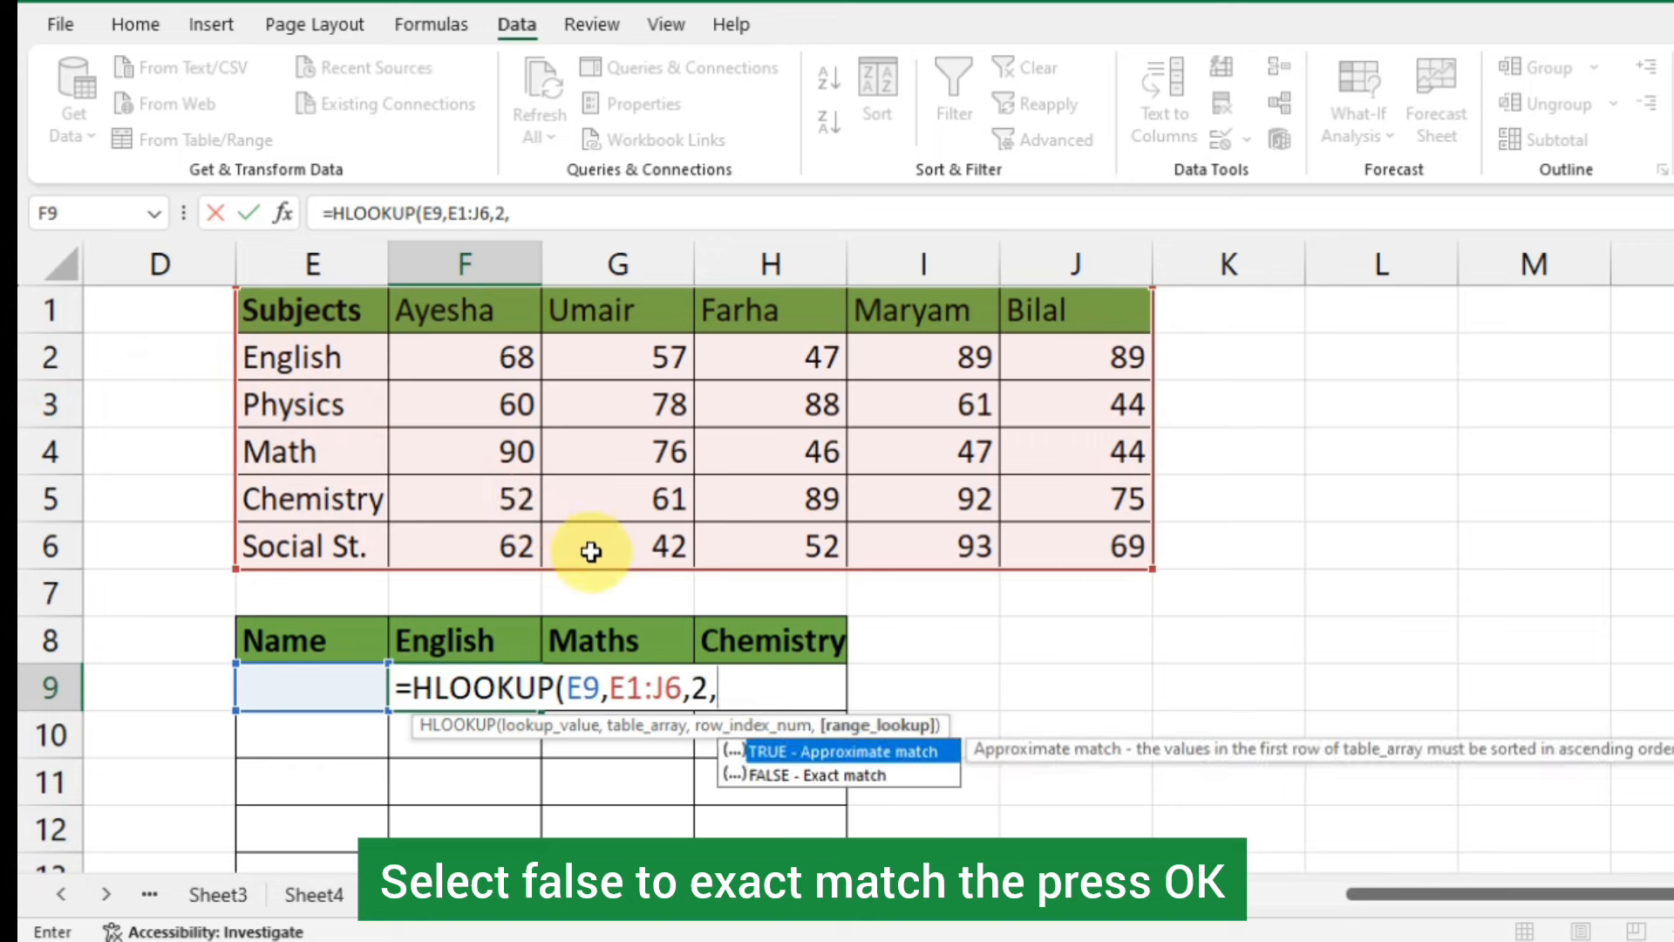
{"action": "double_click", "coordinate": [823, 771]}
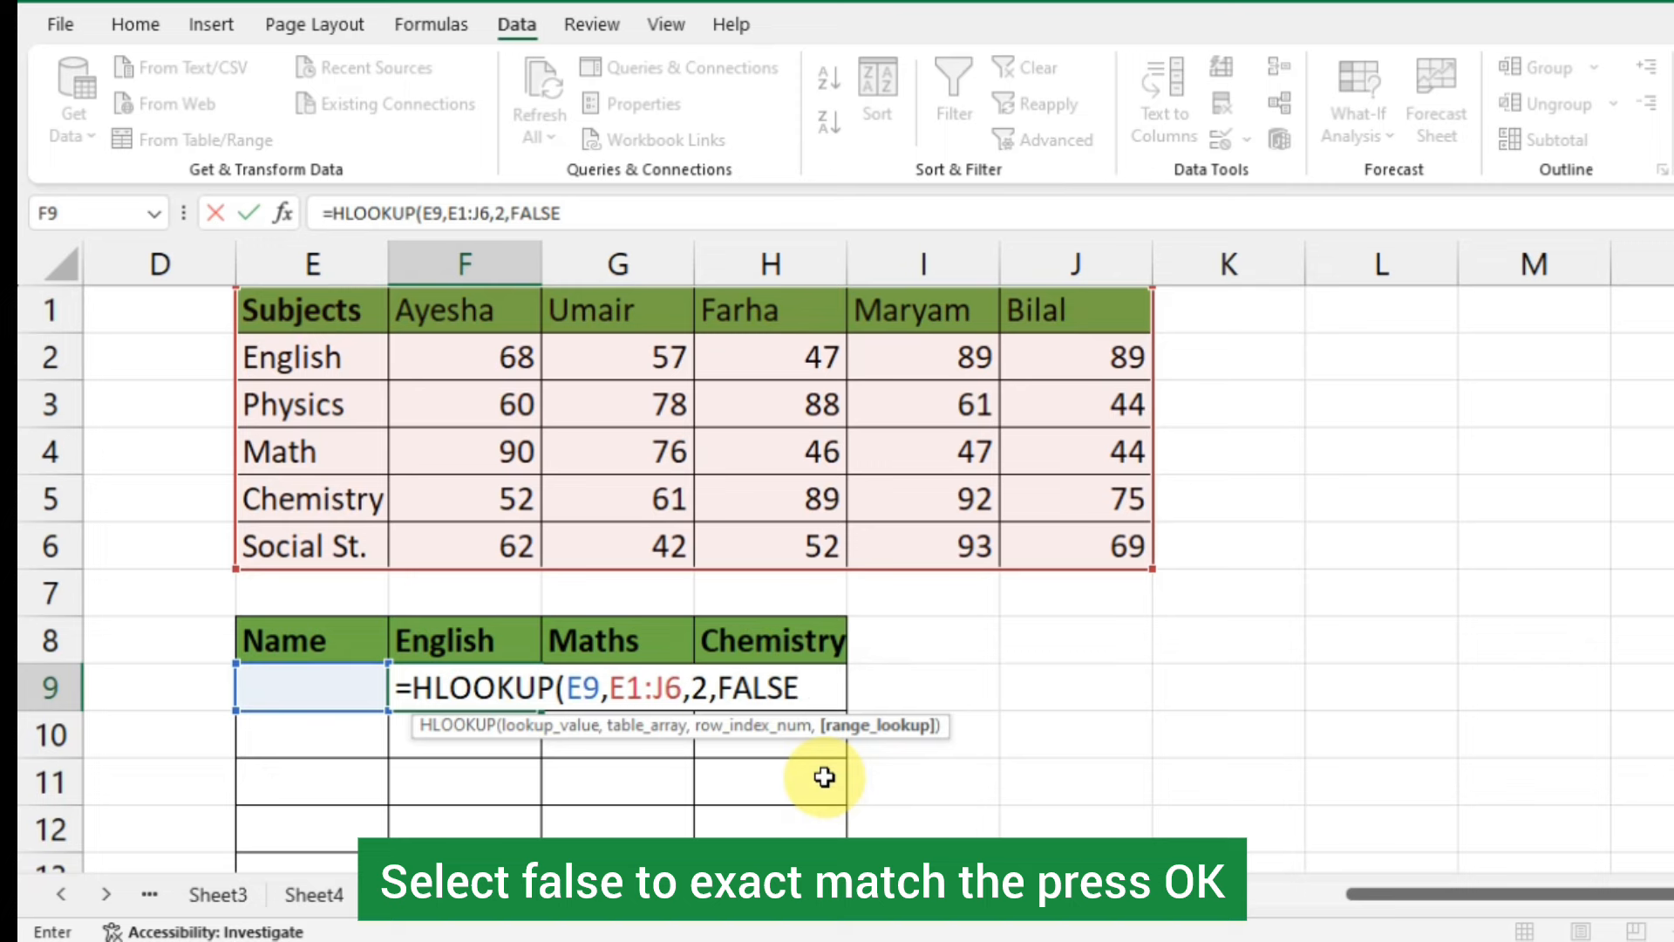
{"action": "key", "text": "Return"}
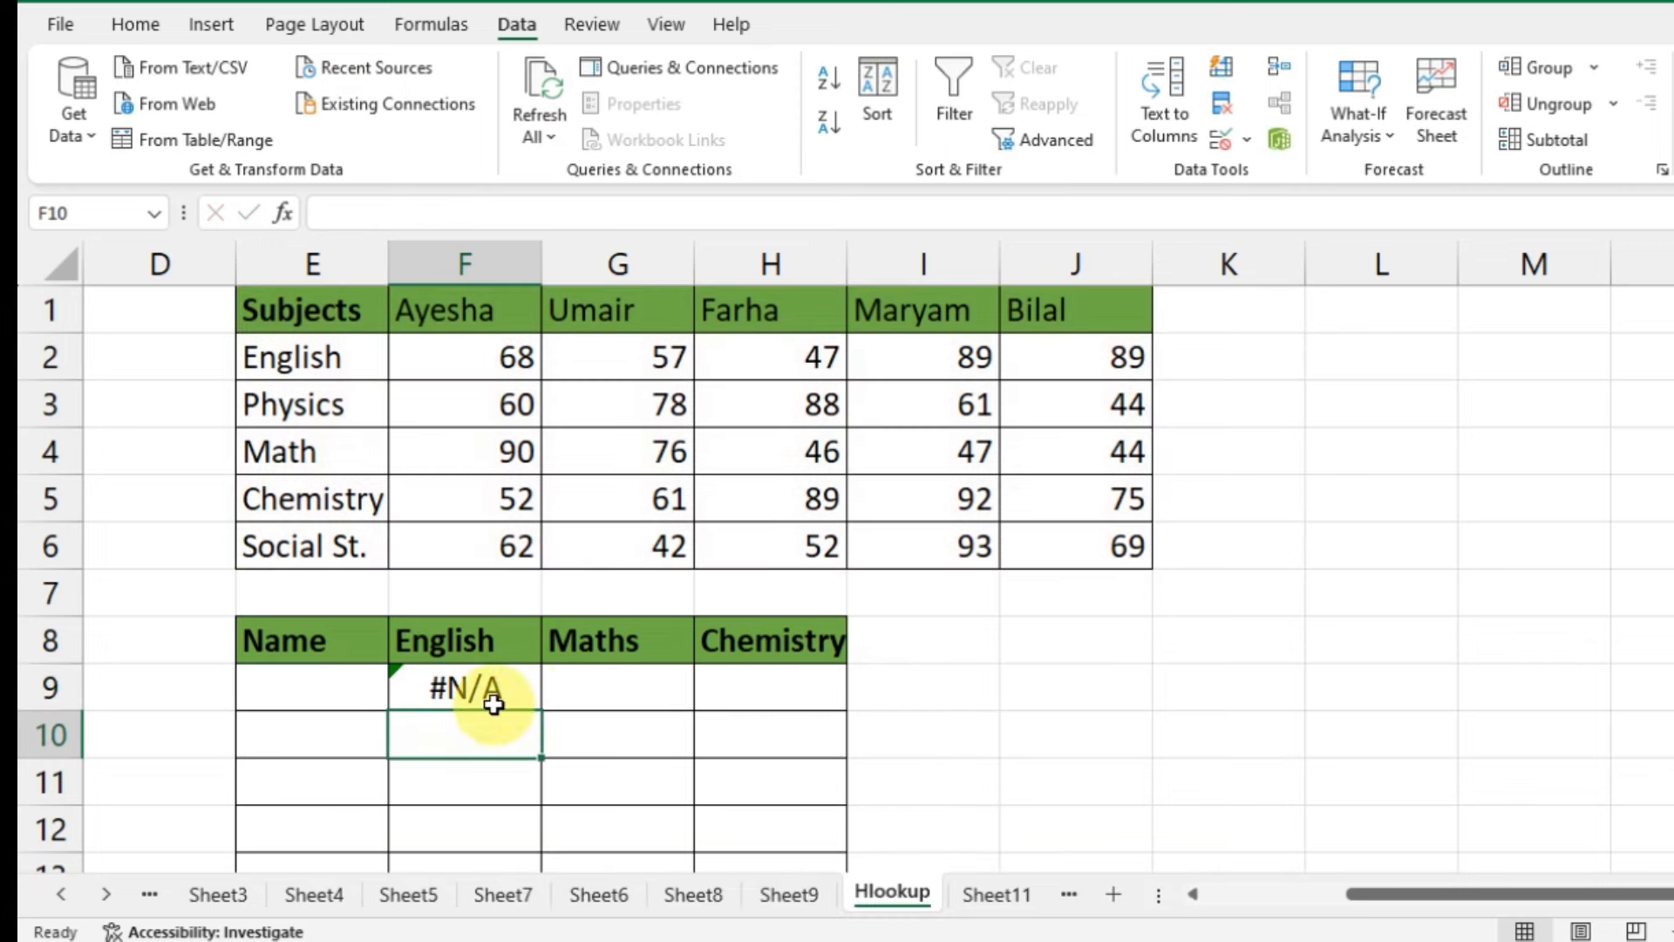
Step: Choose the student from G1 in the E9 name dropdown and check the English result against the marks table
{"action": "left_click", "coordinate": [349, 689]}
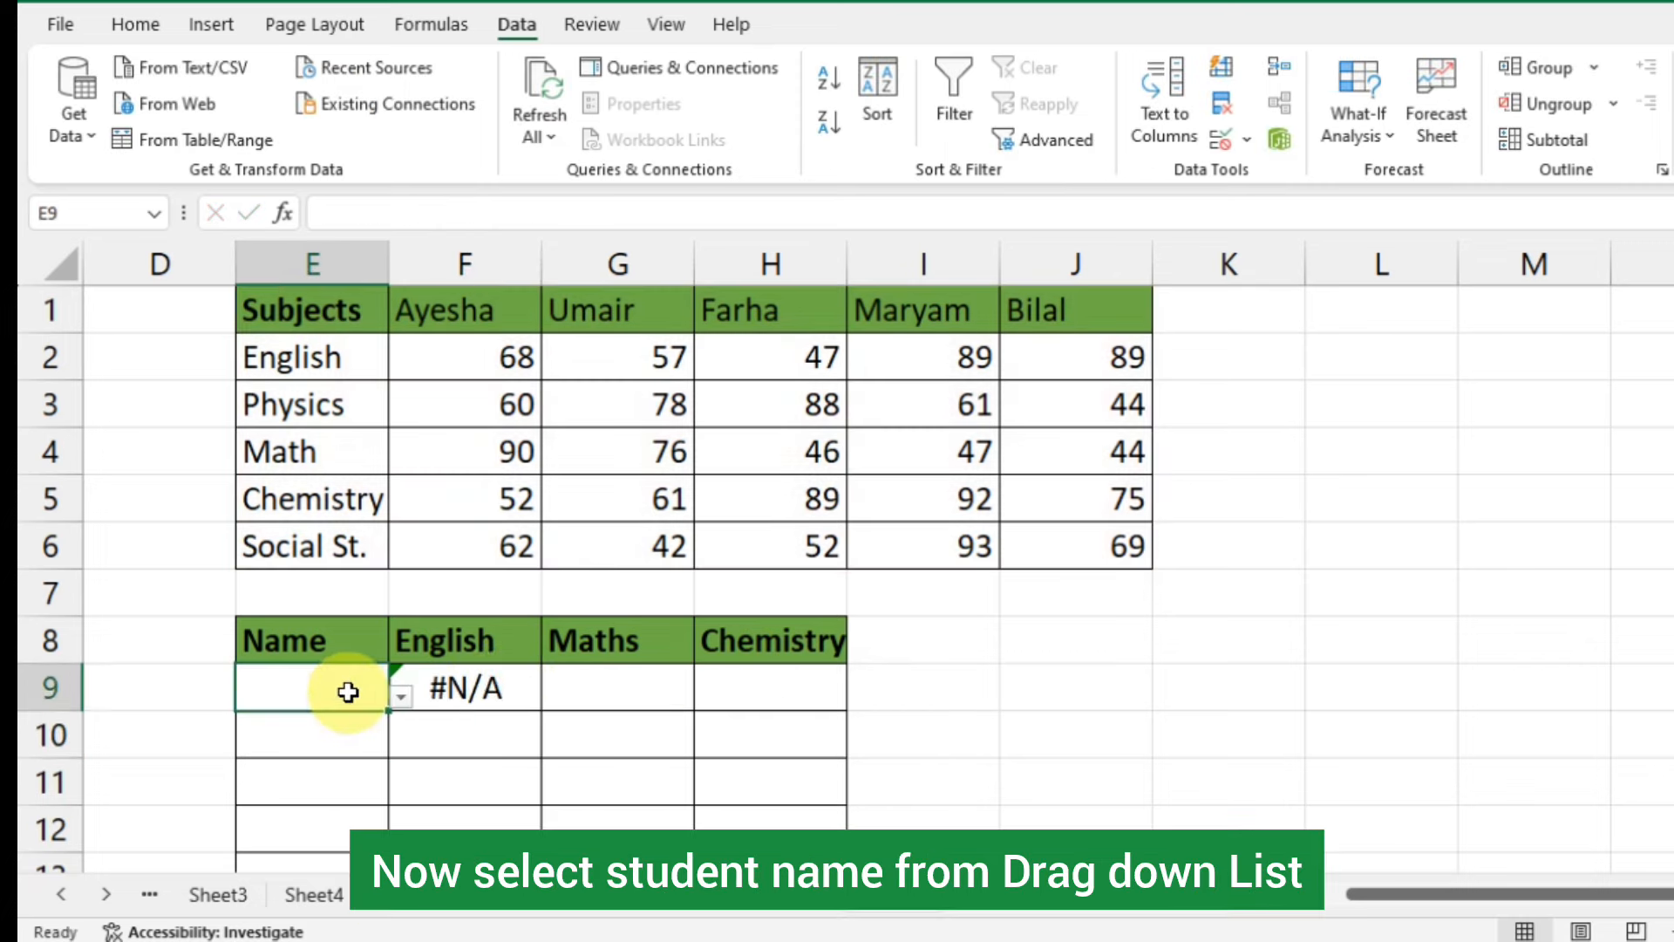
{"action": "left_click", "coordinate": [400, 696]}
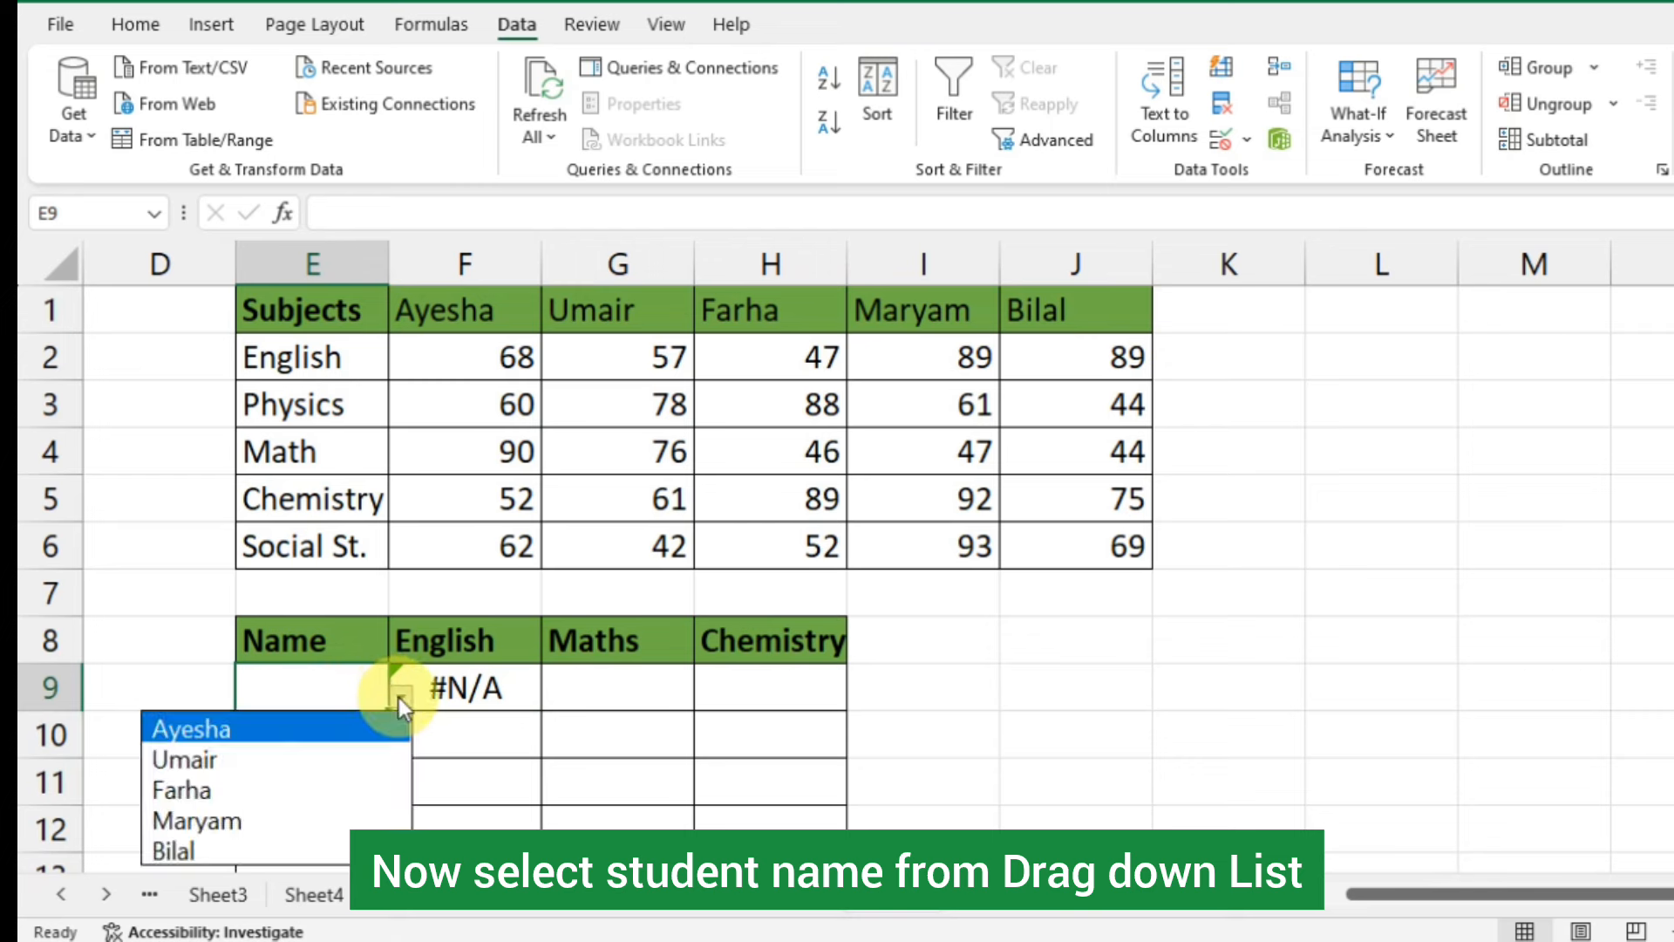
{"action": "left_click", "coordinate": [340, 757]}
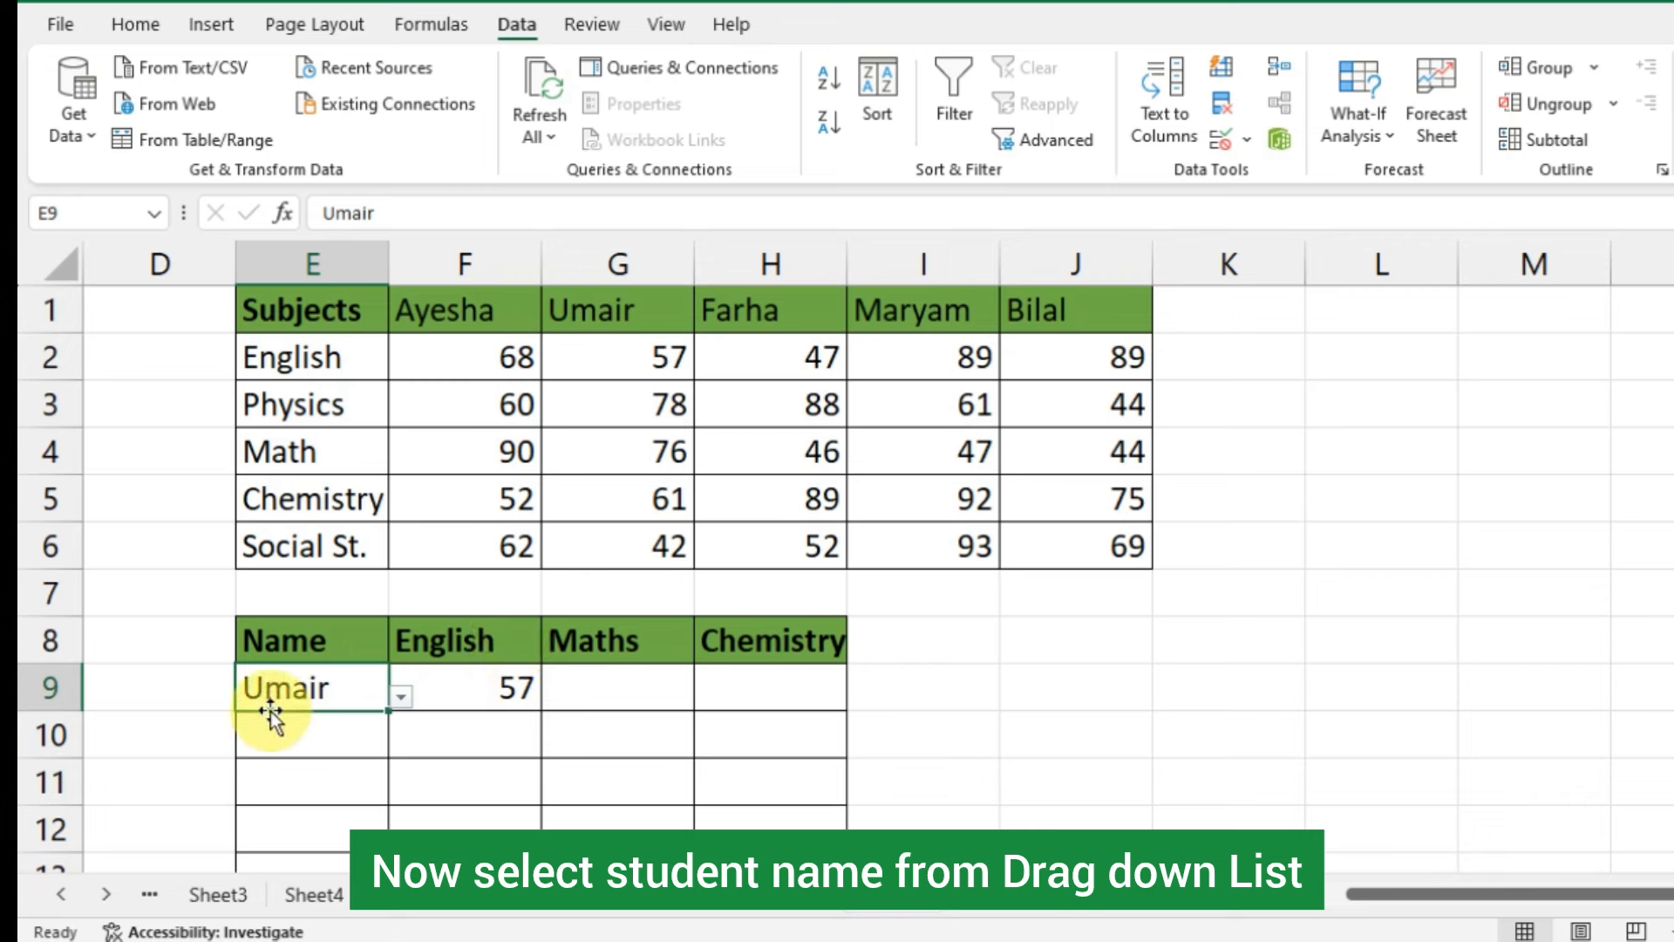
{"action": "left_click", "coordinate": [605, 354]}
{"action": "left_click", "coordinate": [347, 369]}
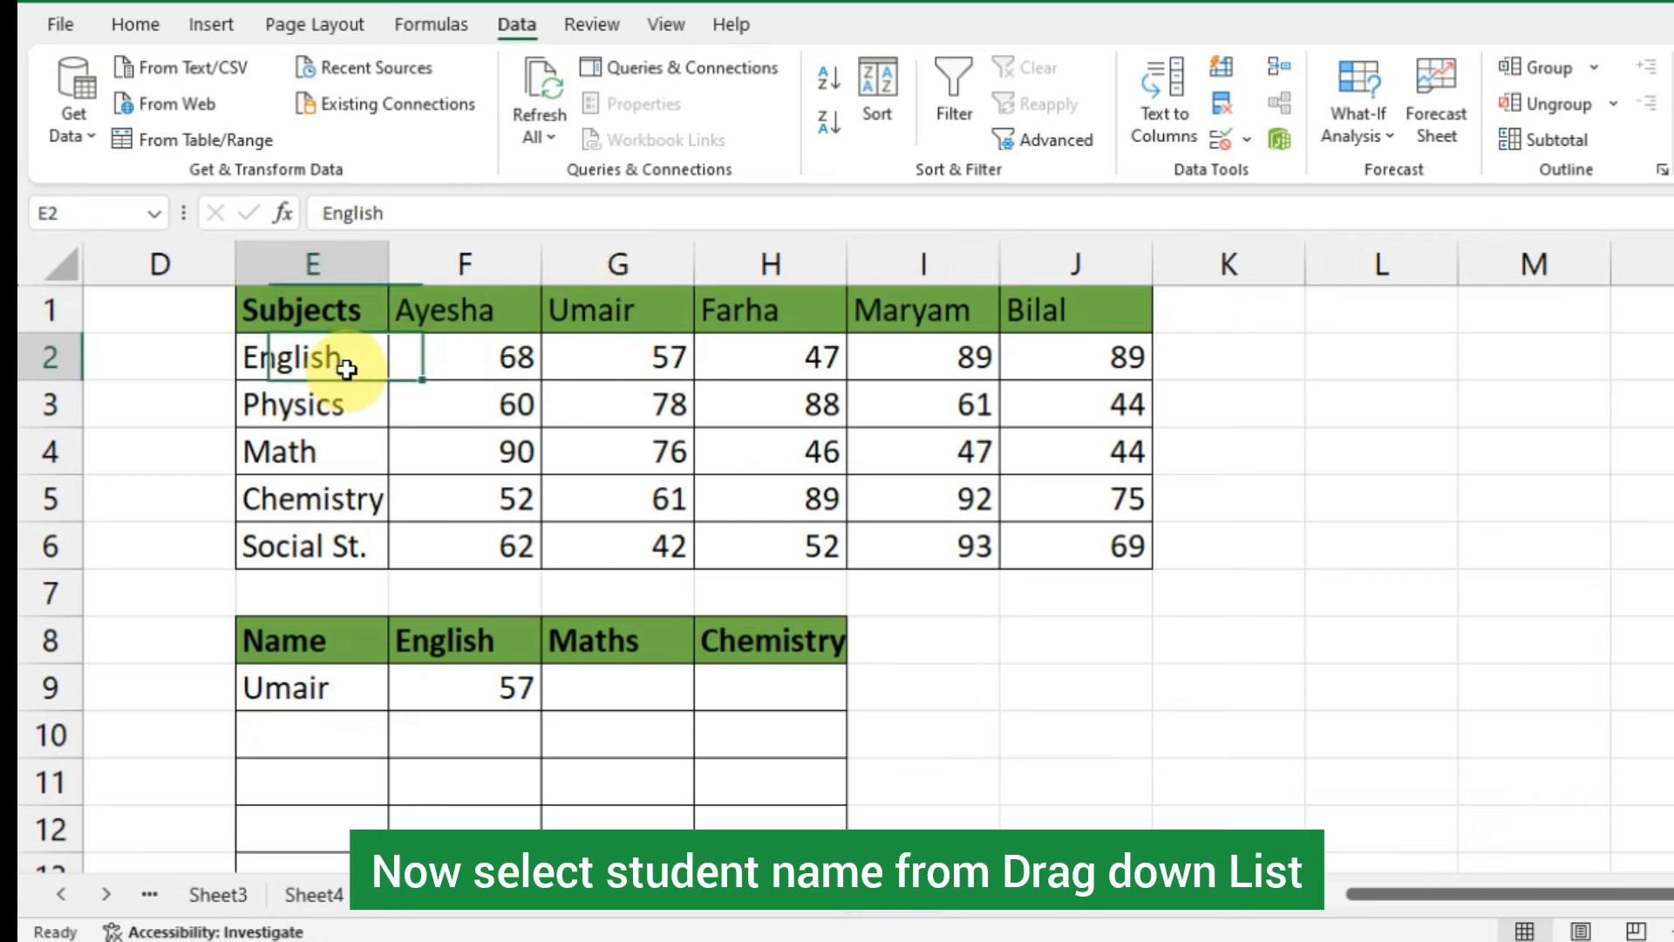
{"action": "left_click", "coordinate": [517, 691]}
Step: Choose the student from I1 in the E10 name dropdown, leaving the Maths cell G9 empty
{"action": "left_click", "coordinate": [625, 680]}
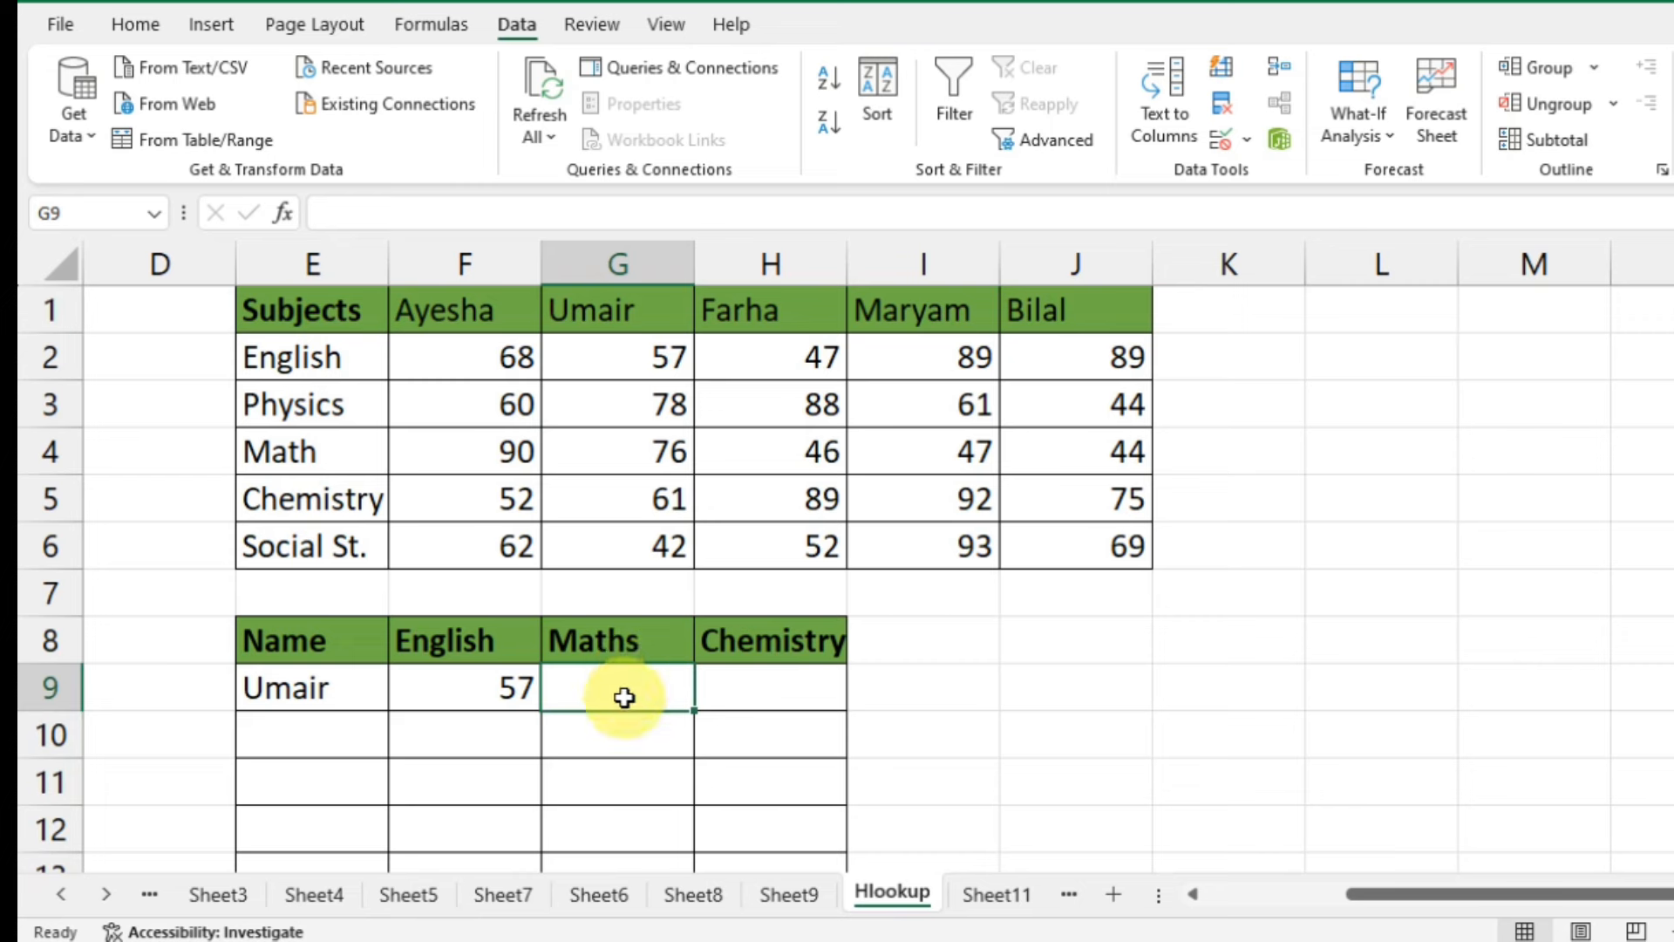
{"action": "double_click", "coordinate": [627, 698]}
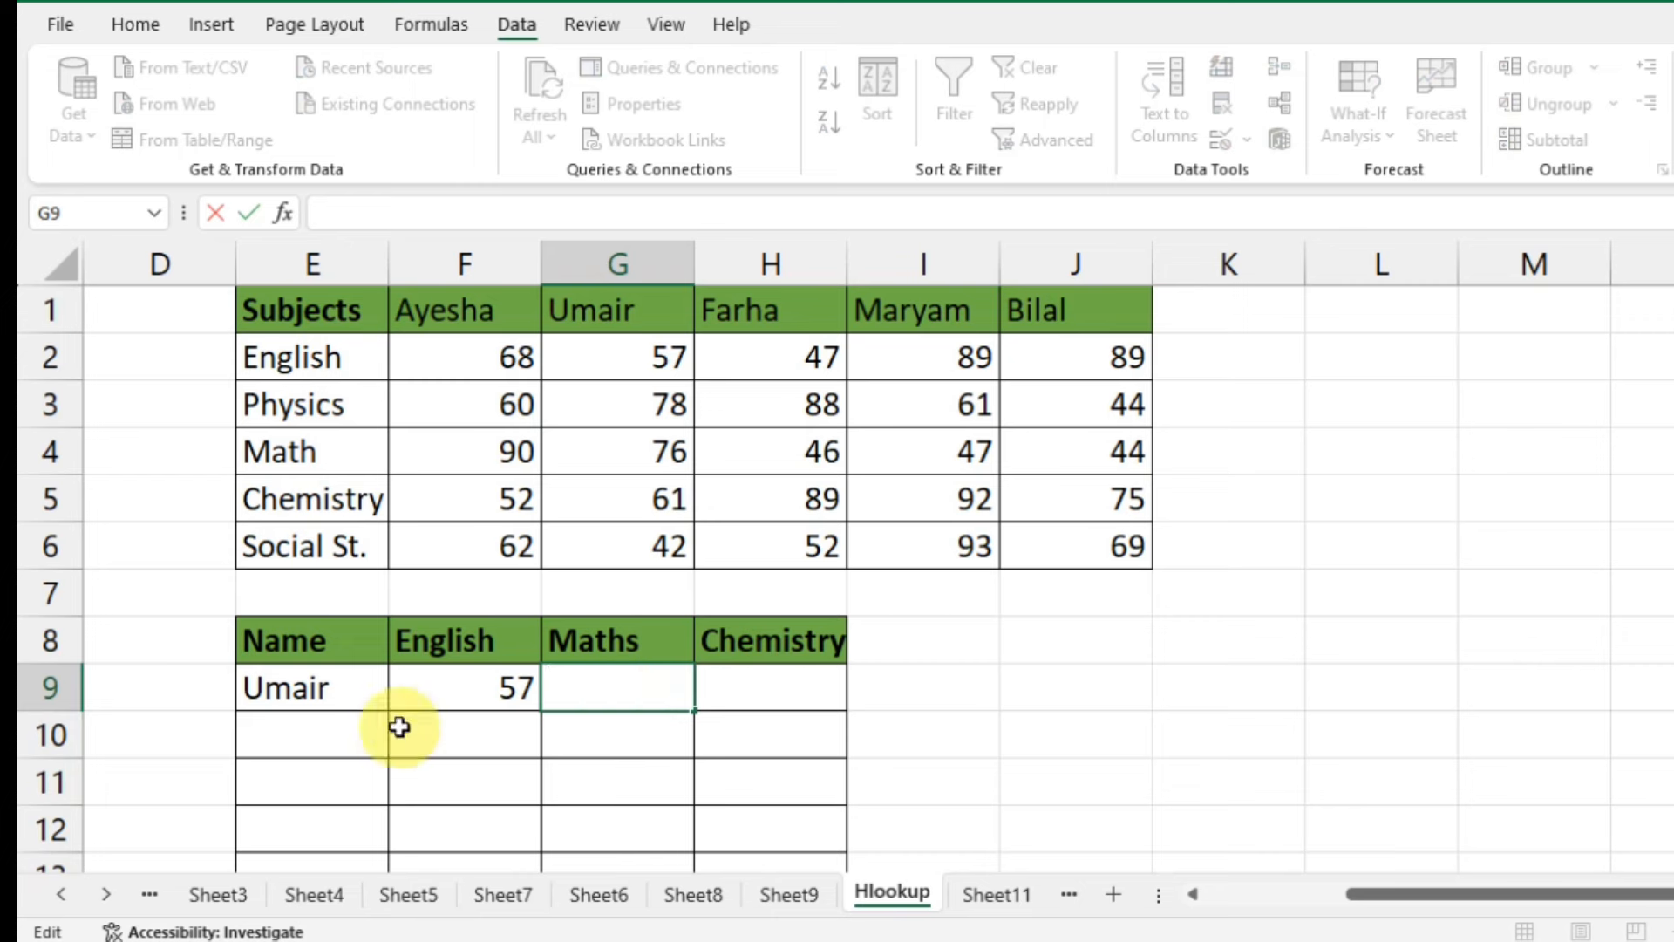
{"action": "left_click", "coordinate": [308, 748]}
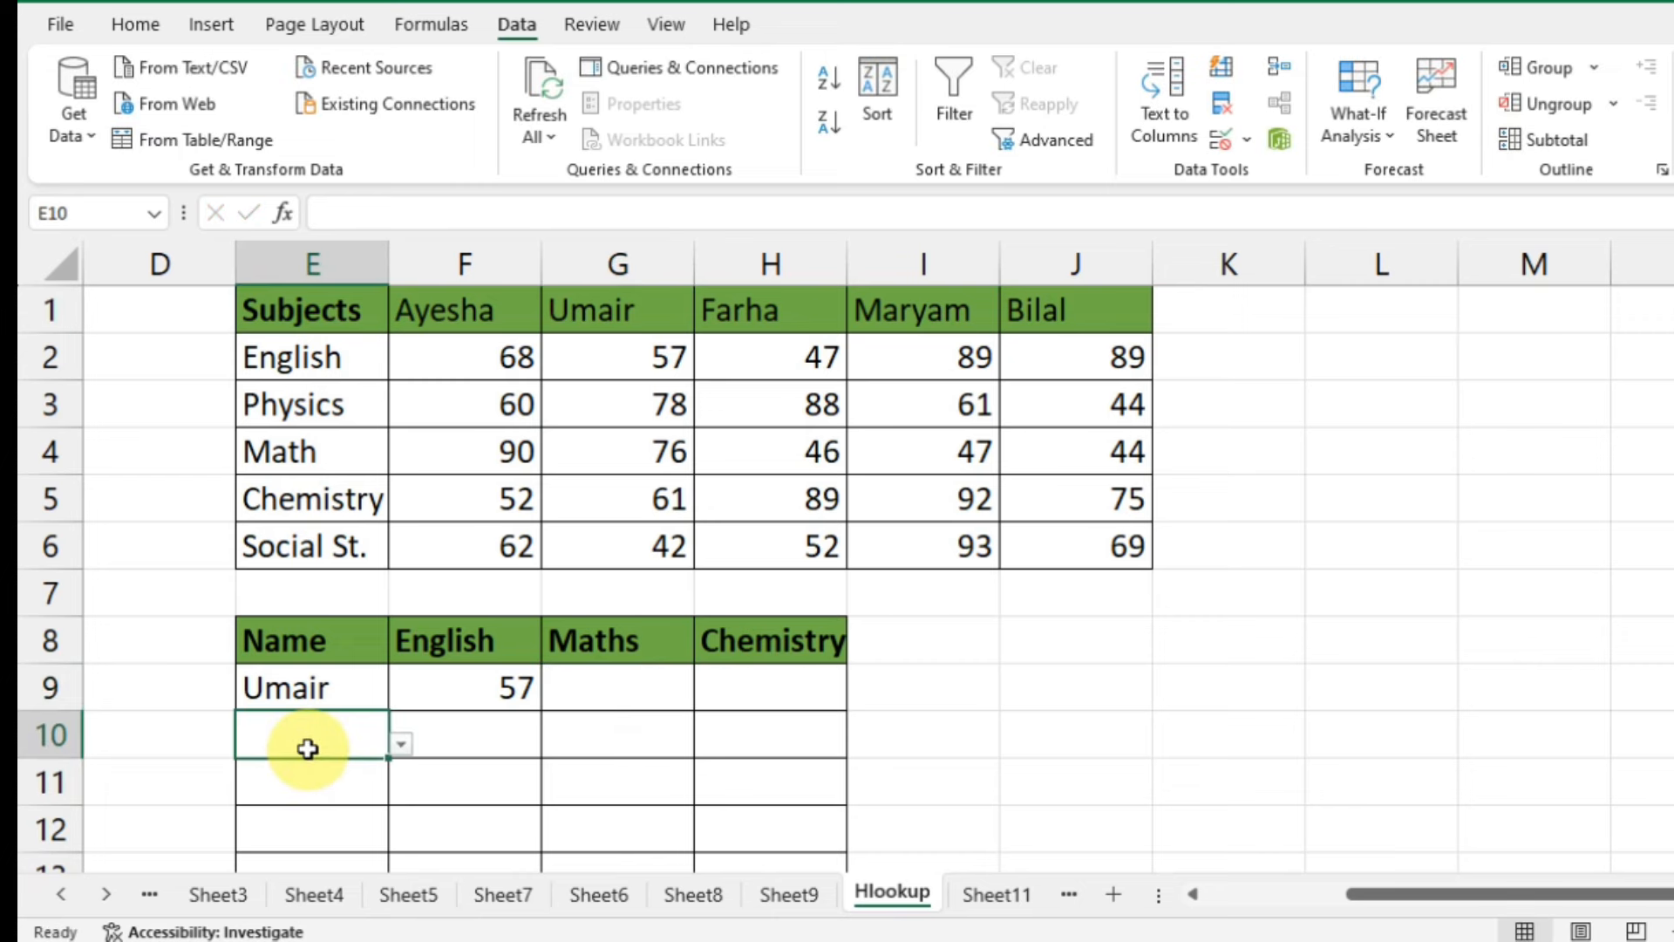
{"action": "left_click", "coordinate": [401, 745]}
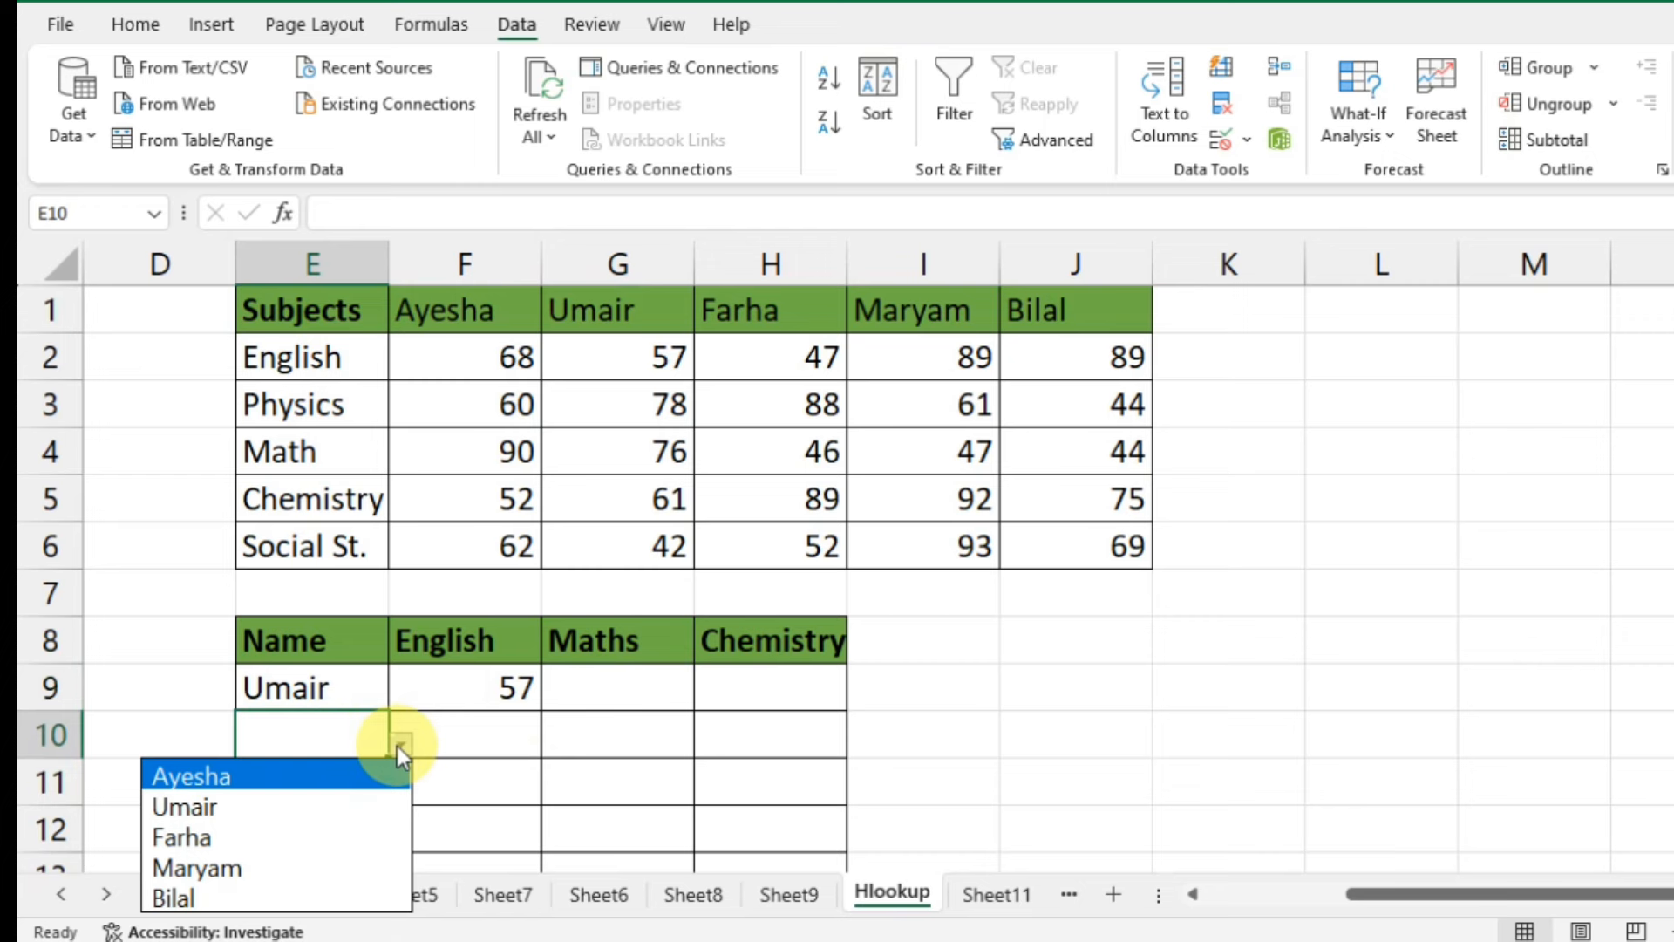
{"action": "left_click", "coordinate": [347, 868]}
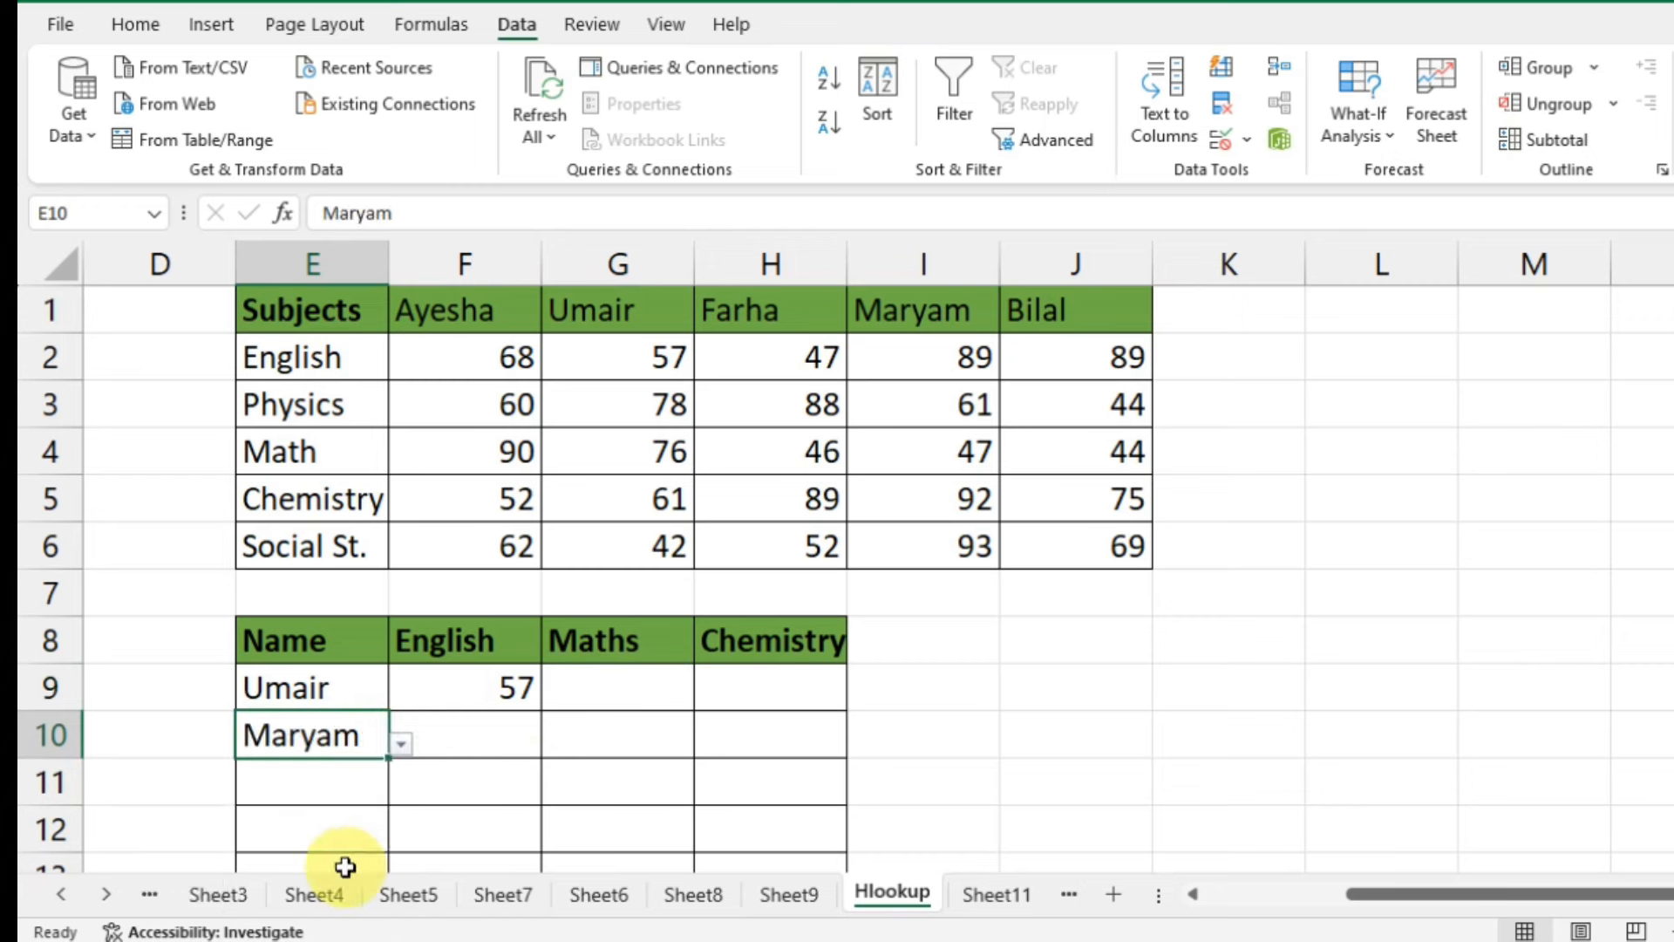
Step: Enter =HLOOKUP(E10,E1:J6,4,FALSE) in G10 to look up the Maths mark with an exact match
{"action": "left_click", "coordinate": [615, 747]}
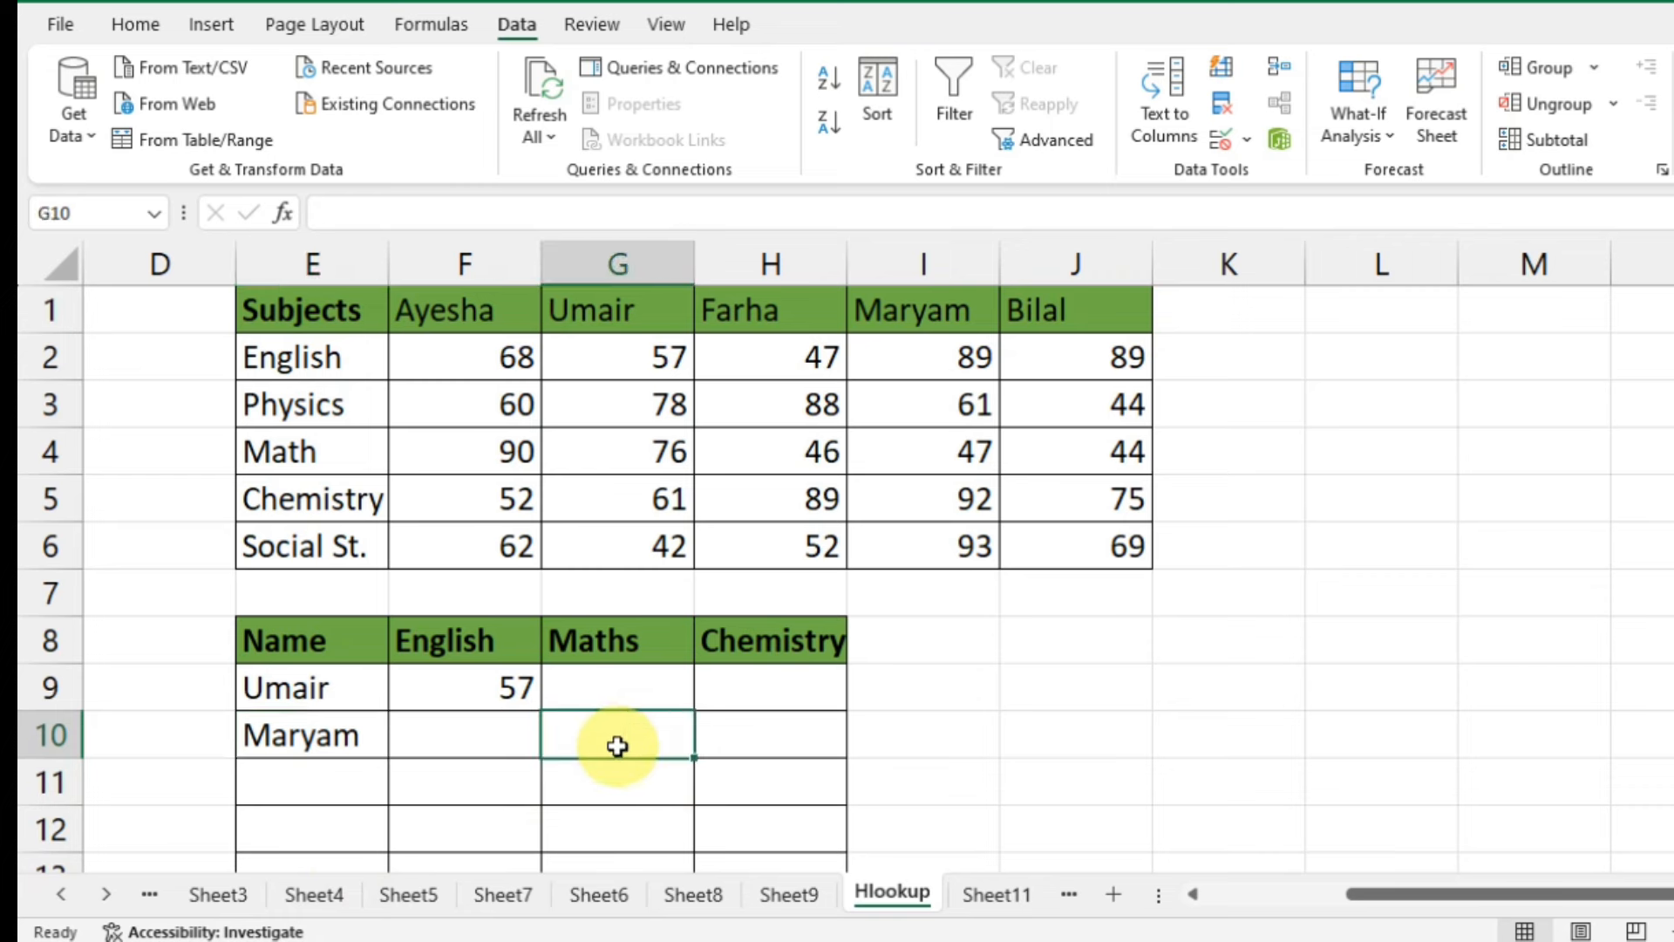
{"action": "type", "text": "=h"}
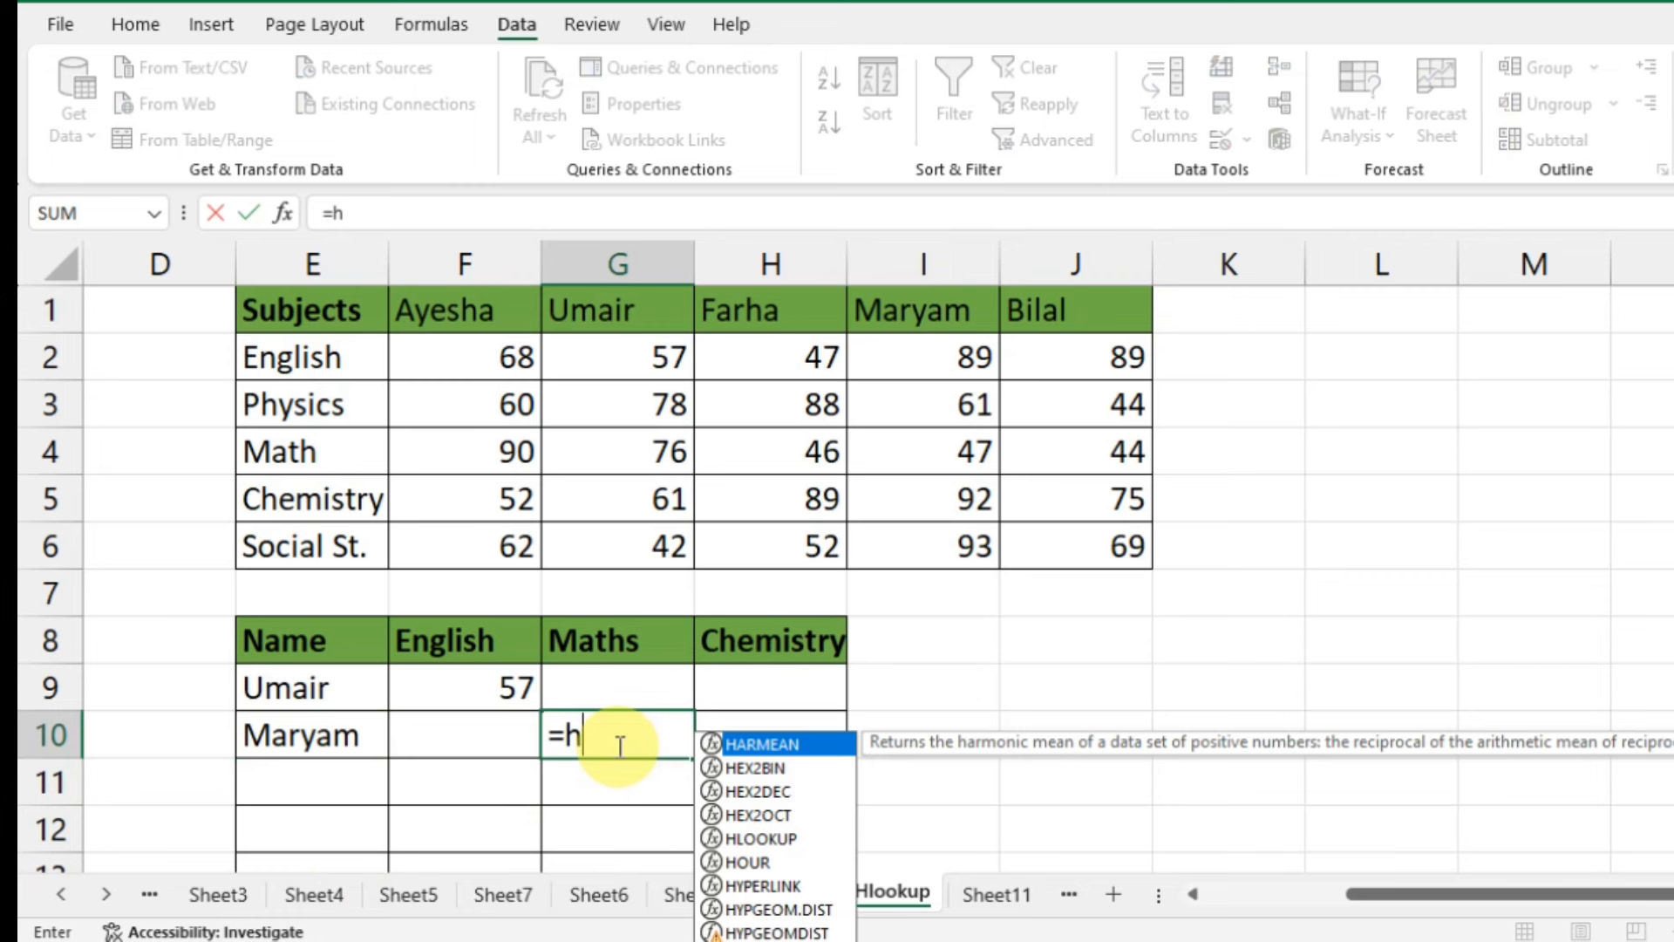
{"action": "type", "text": "l"}
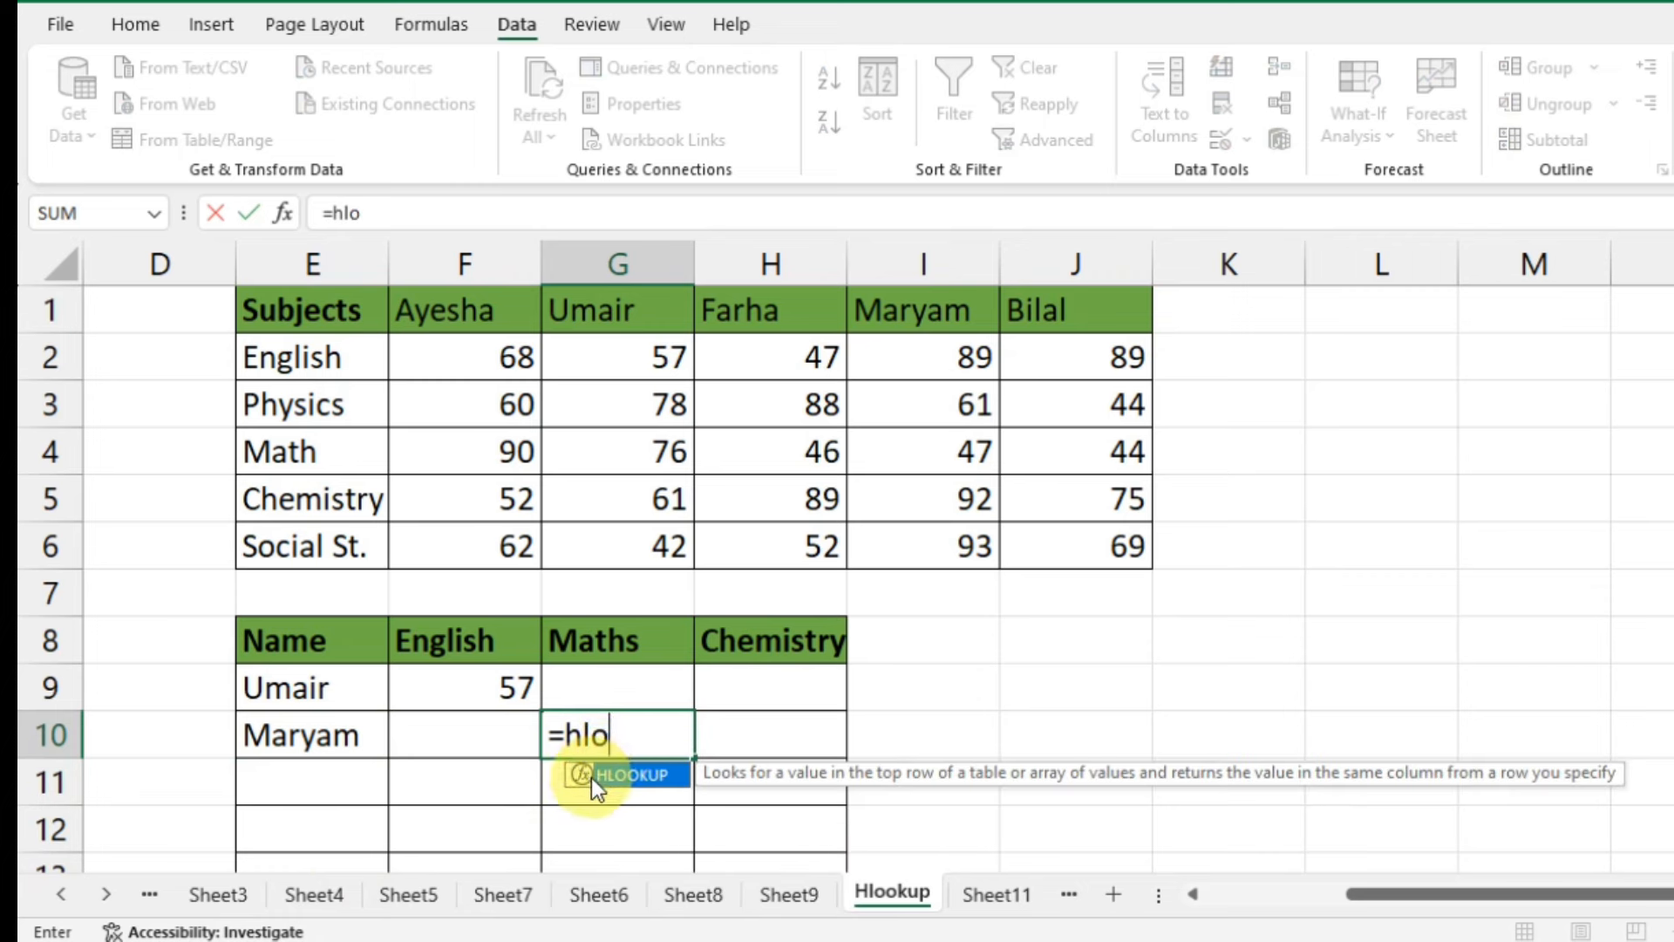
{"action": "type", "text": "o"}
{"action": "double_click", "coordinate": [599, 781]}
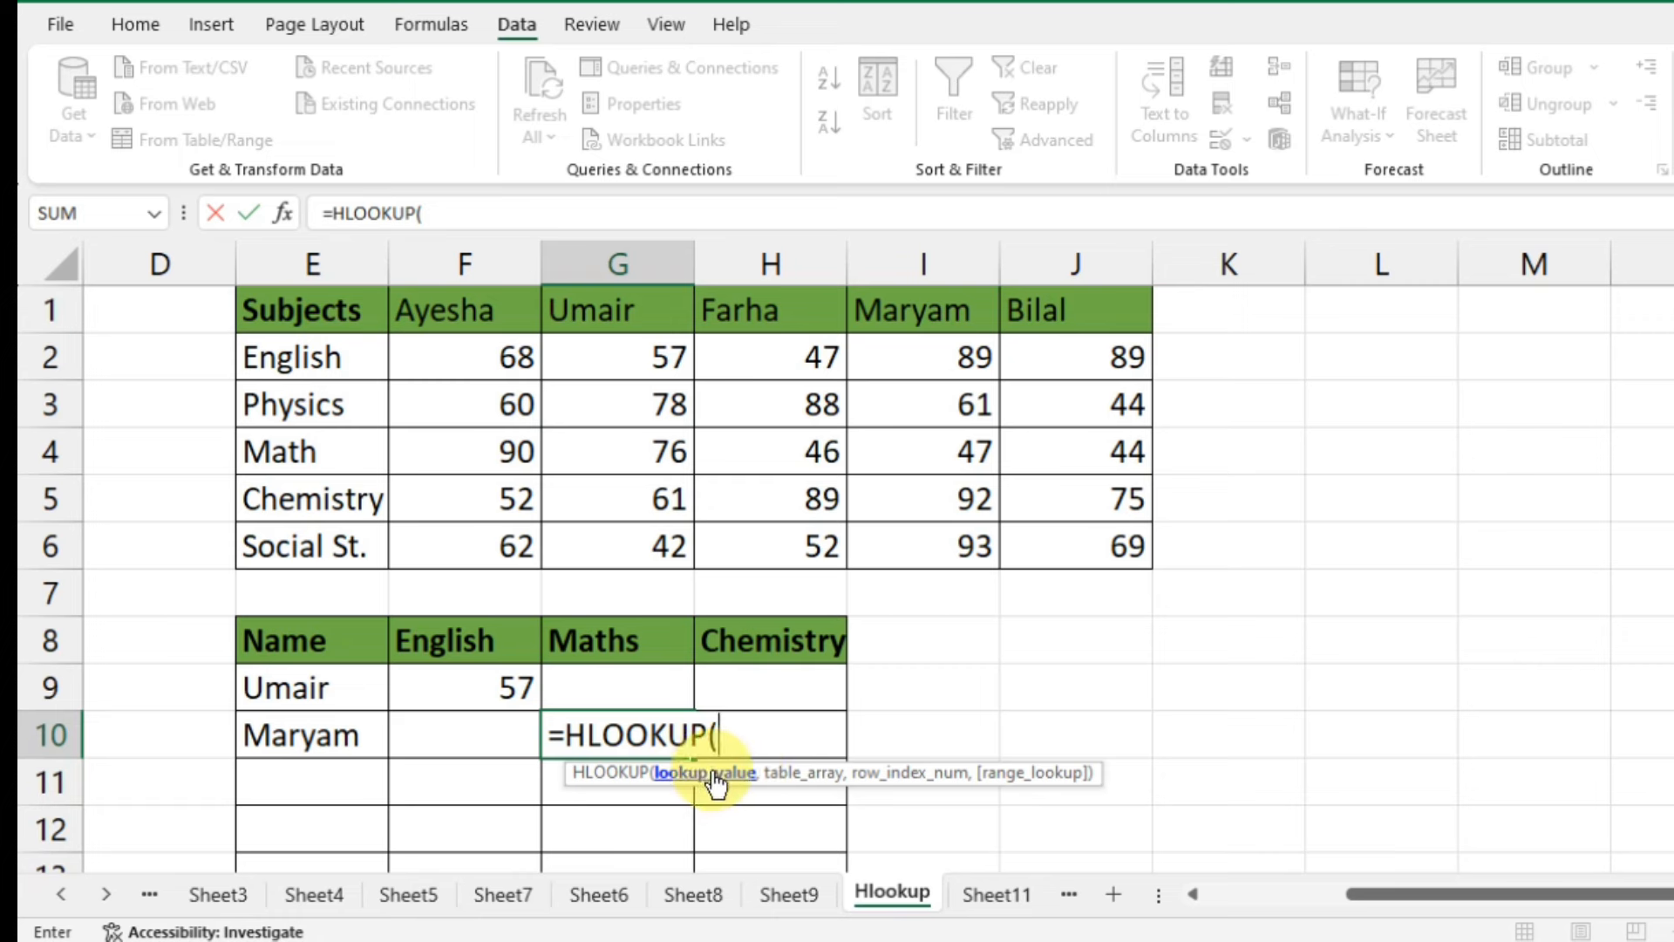
{"action": "left_click", "coordinate": [323, 744]}
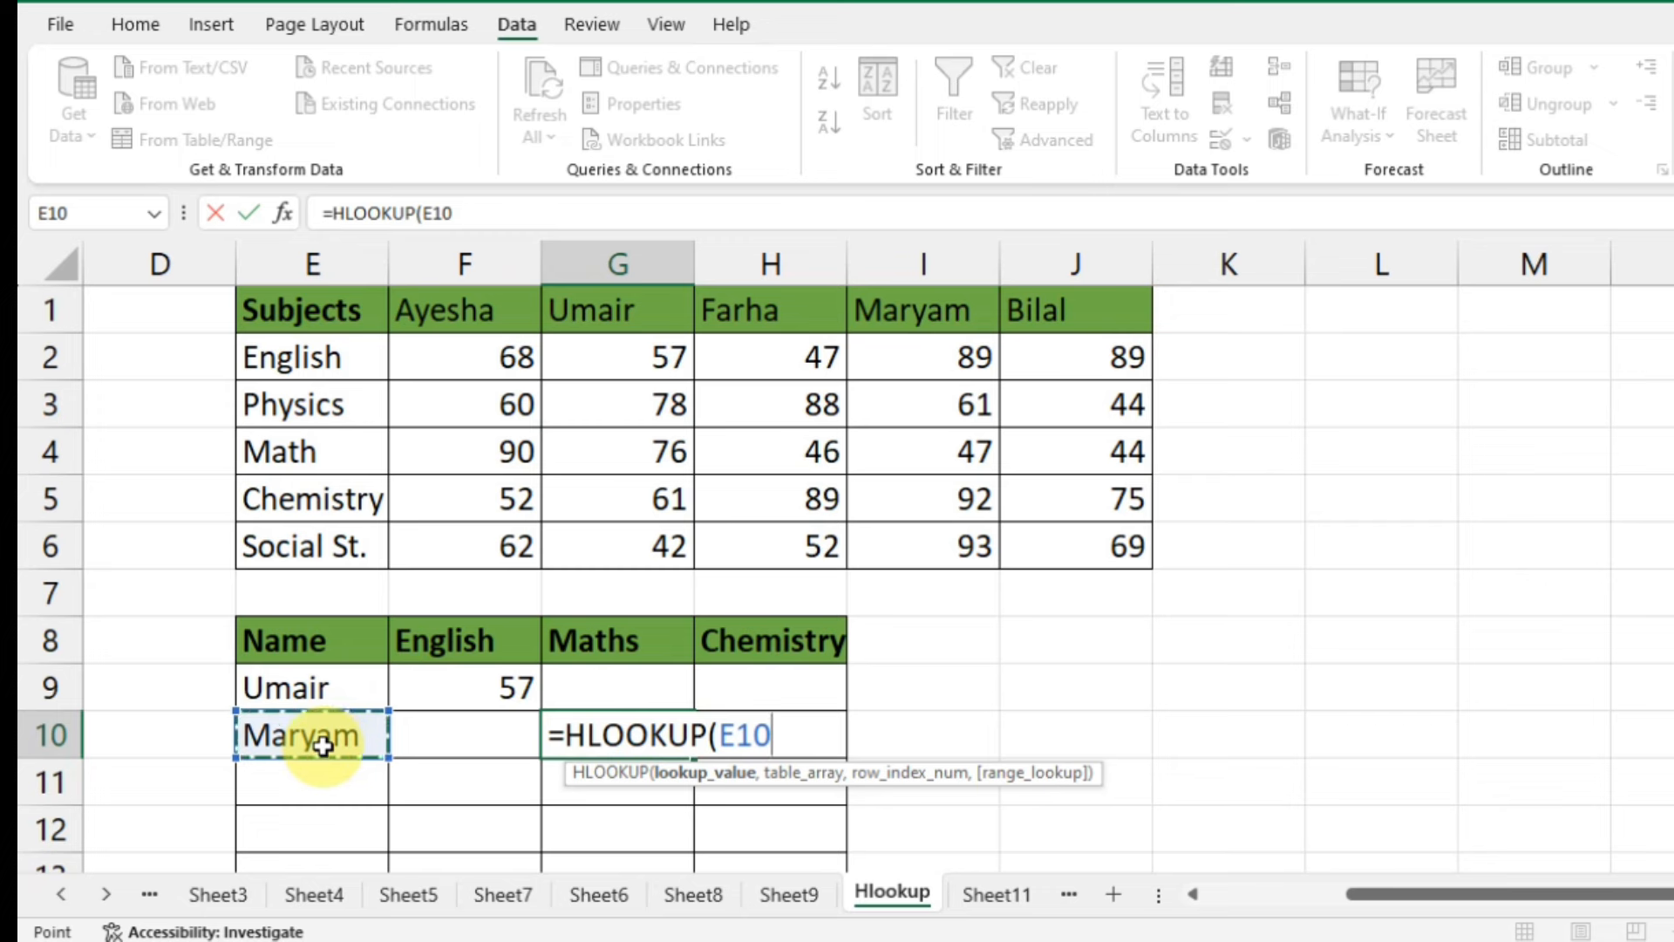
{"action": "type", "text": ","}
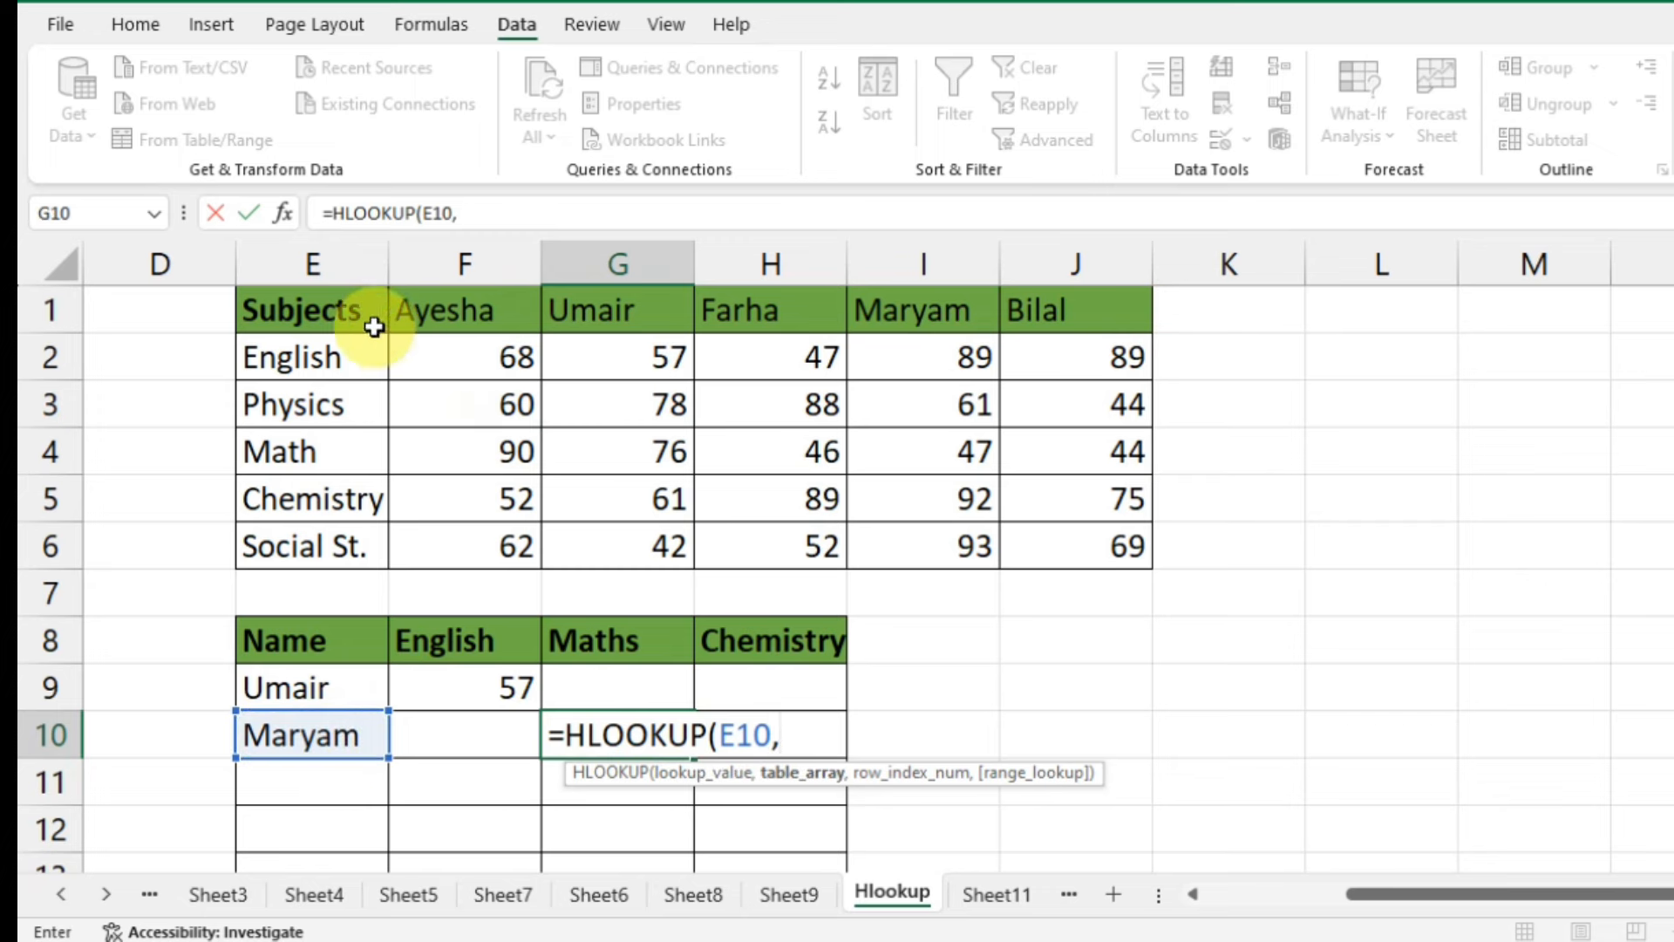
{"action": "left_click_drag", "start_coordinate": [364, 321], "coordinate": [662, 453]}
{"action": "left_click_drag", "start_coordinate": [915, 528], "coordinate": [1059, 543]}
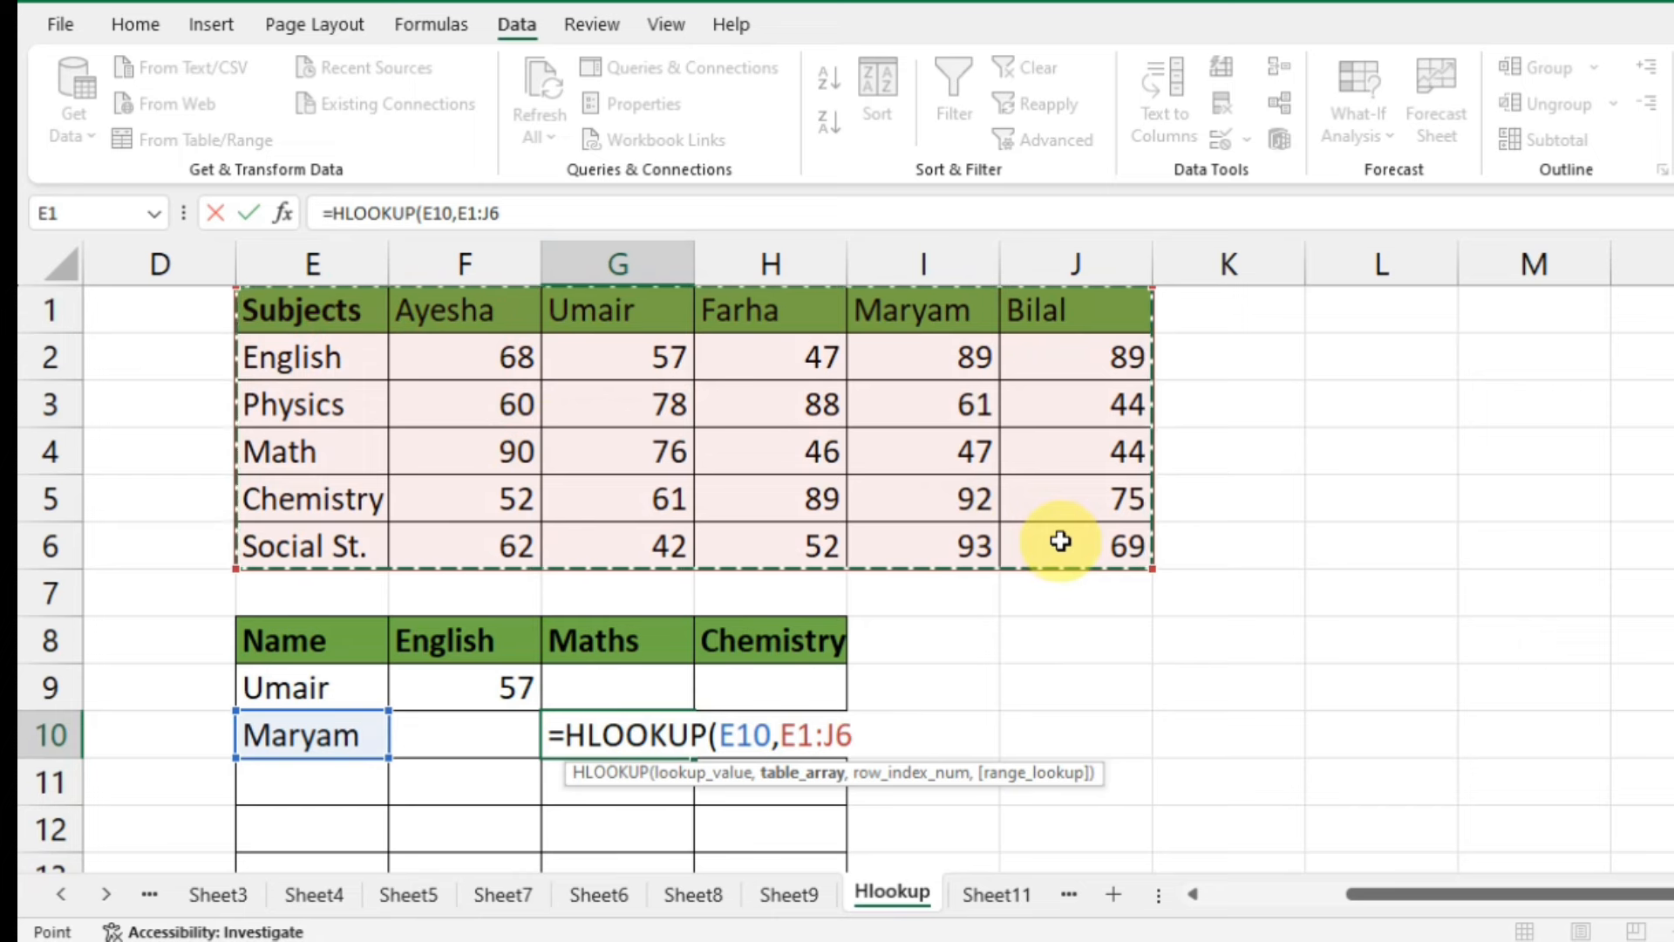
{"action": "type", "text": ","}
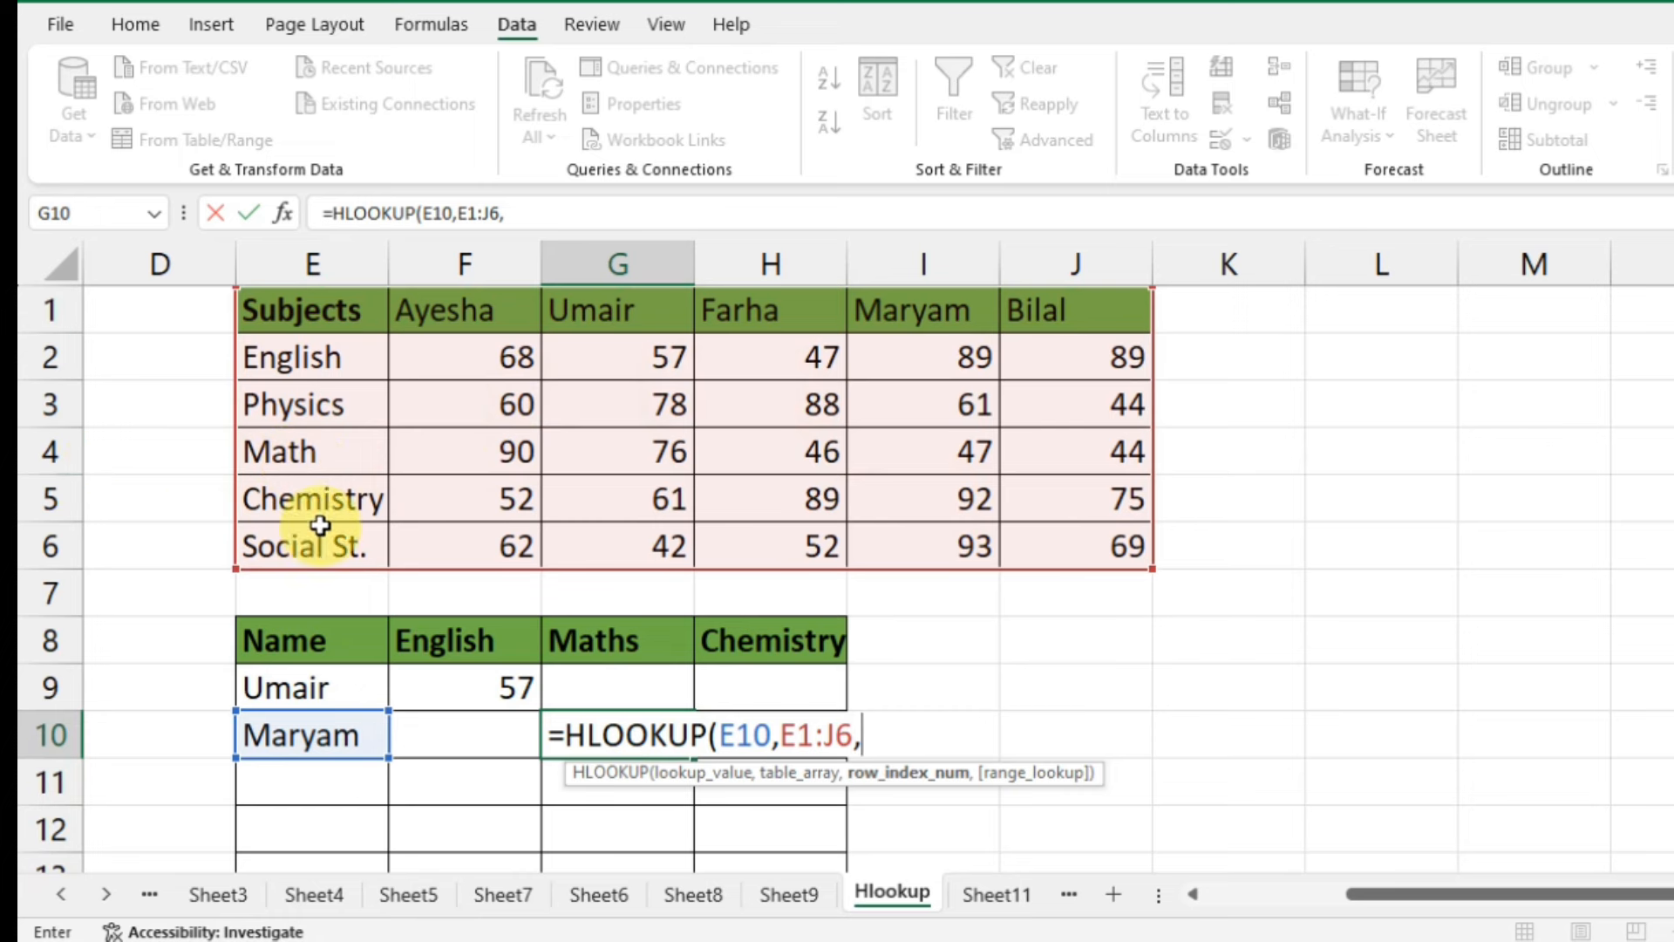
{"action": "type", "text": "4,"}
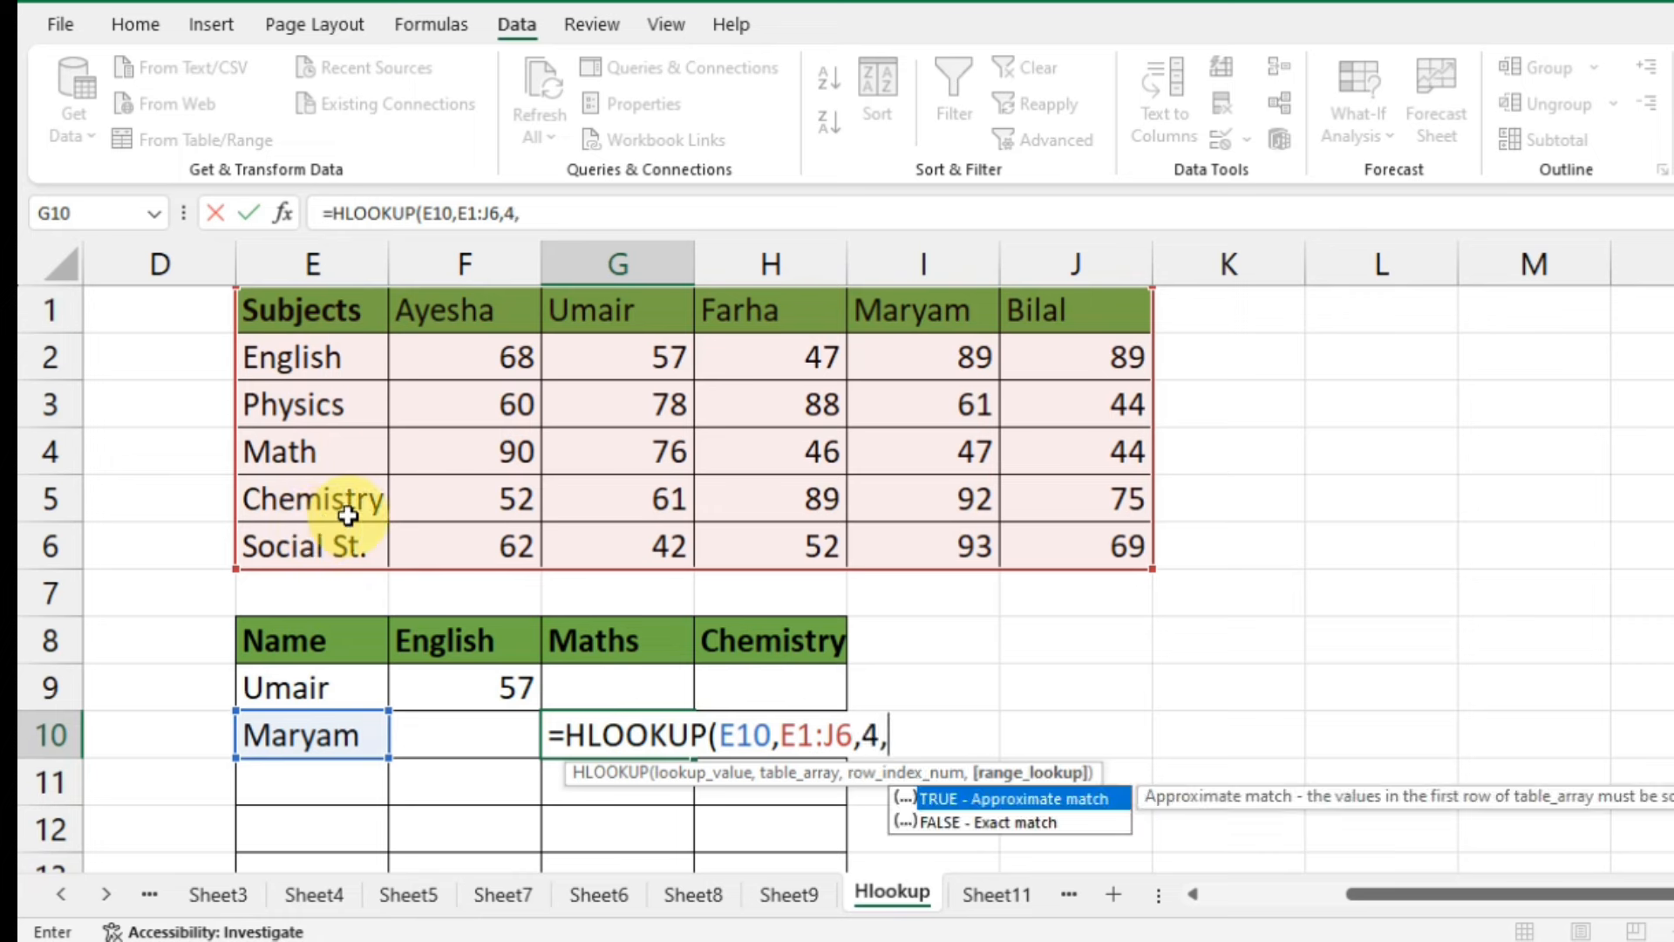
{"action": "left_click", "coordinate": [990, 825]}
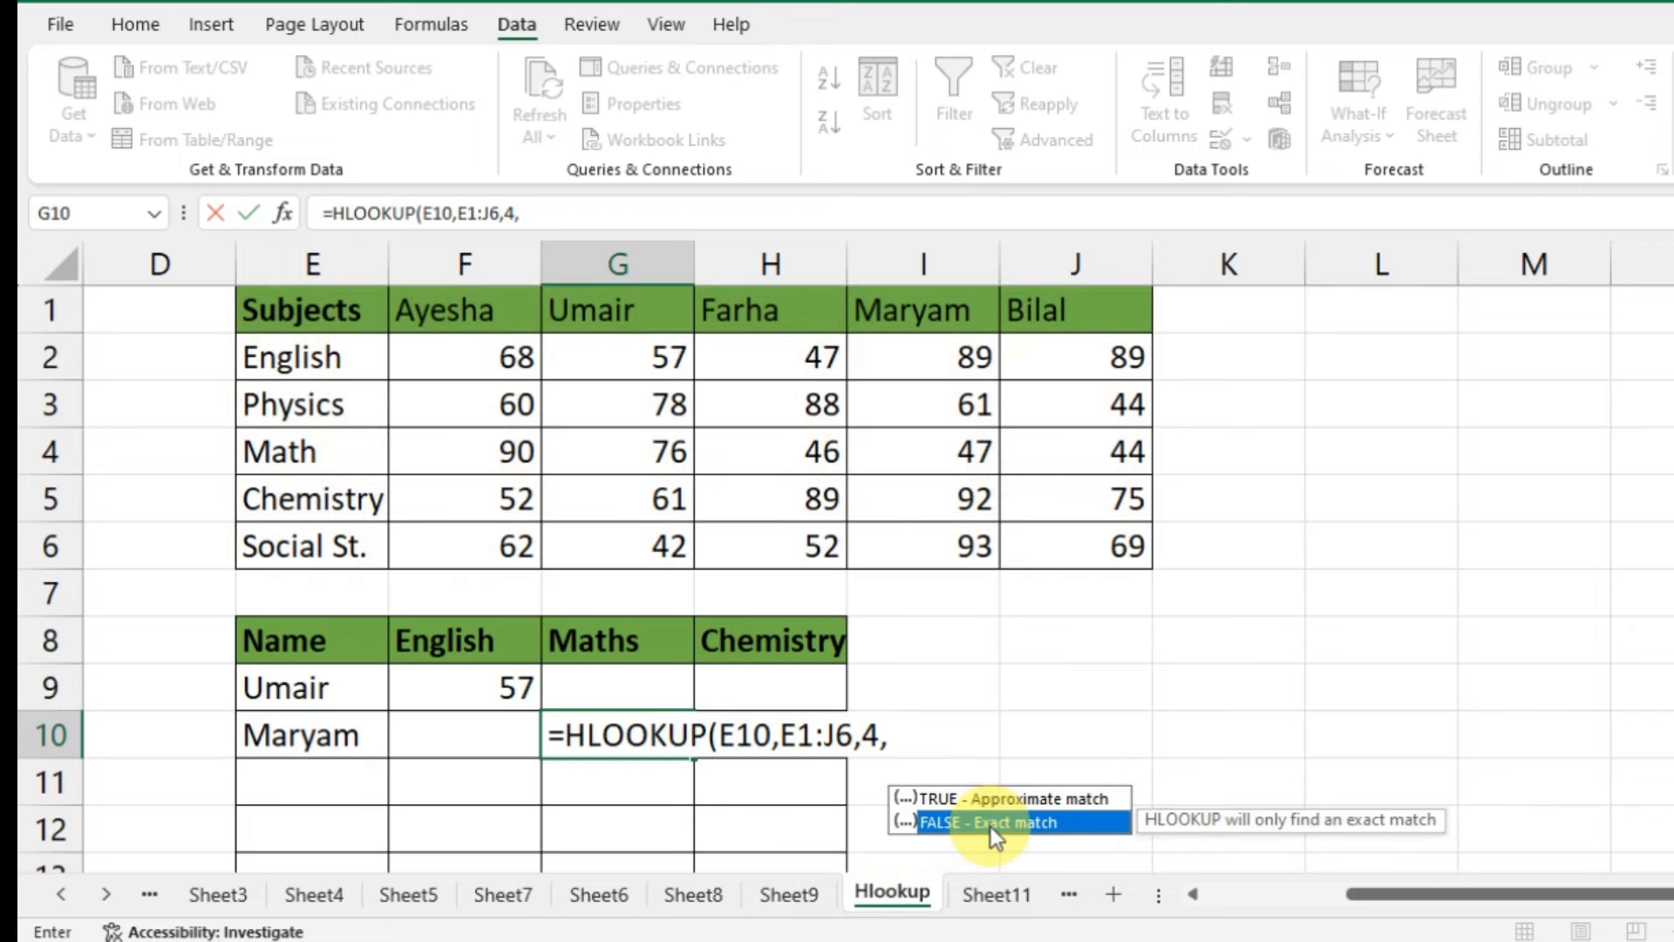
{"action": "double_click", "coordinate": [998, 825]}
{"action": "left_click", "coordinate": [1001, 827]}
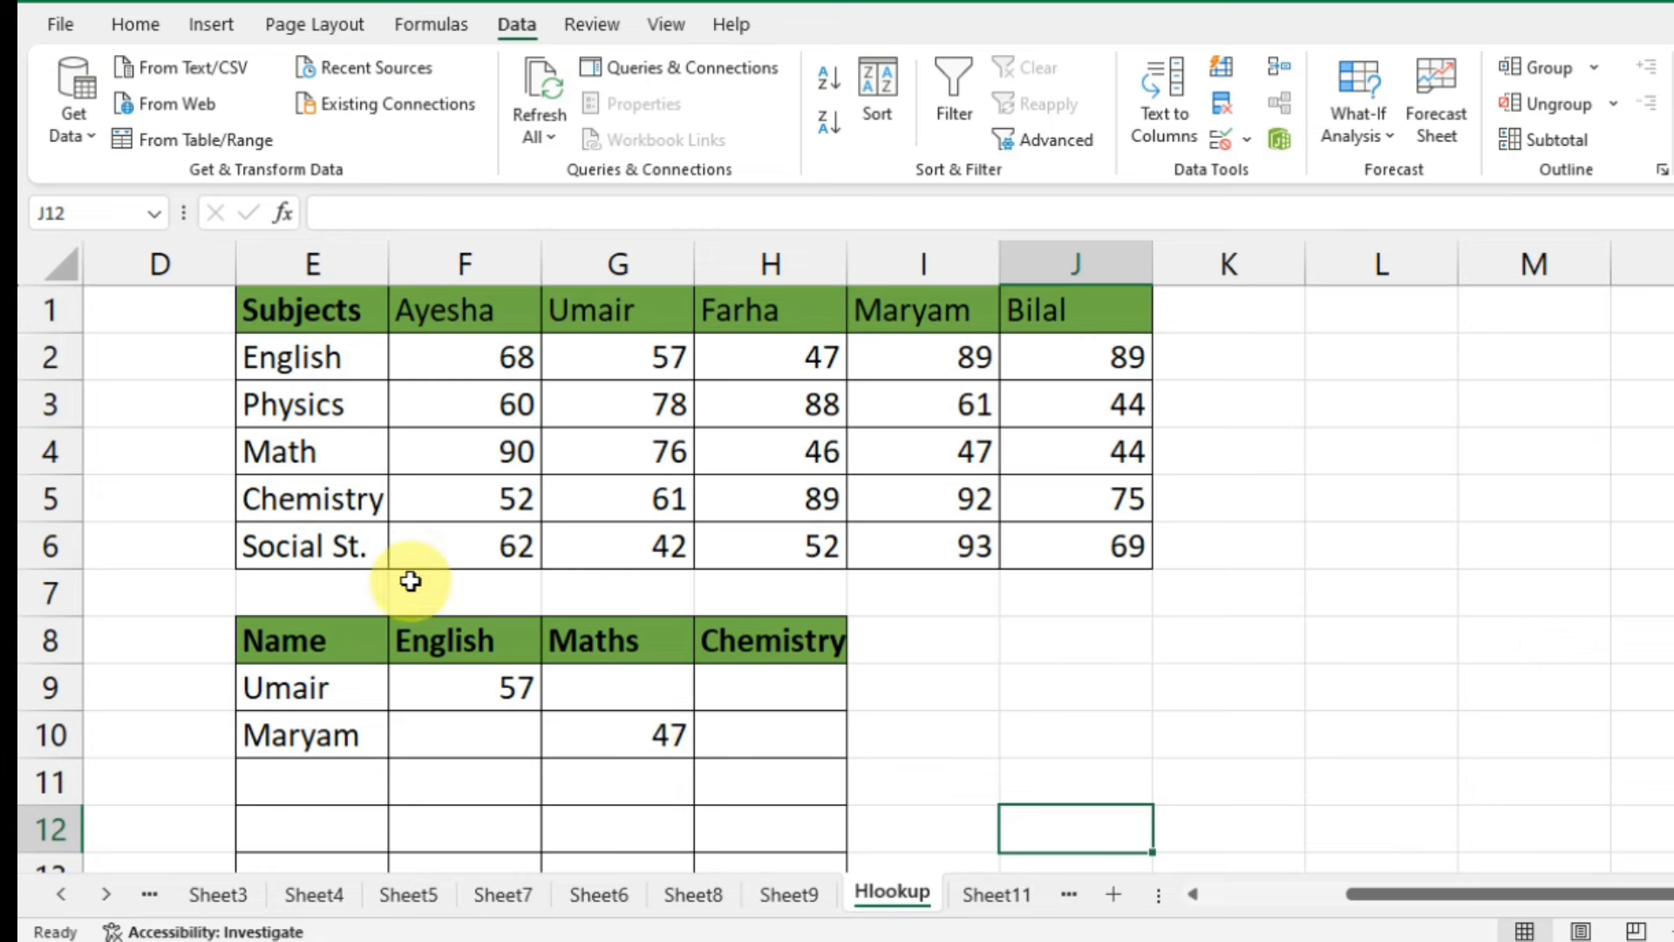
Step: Check the Maths result in G10 against the Math row and the chosen student's column in the marks table
{"action": "left_click", "coordinate": [335, 446]}
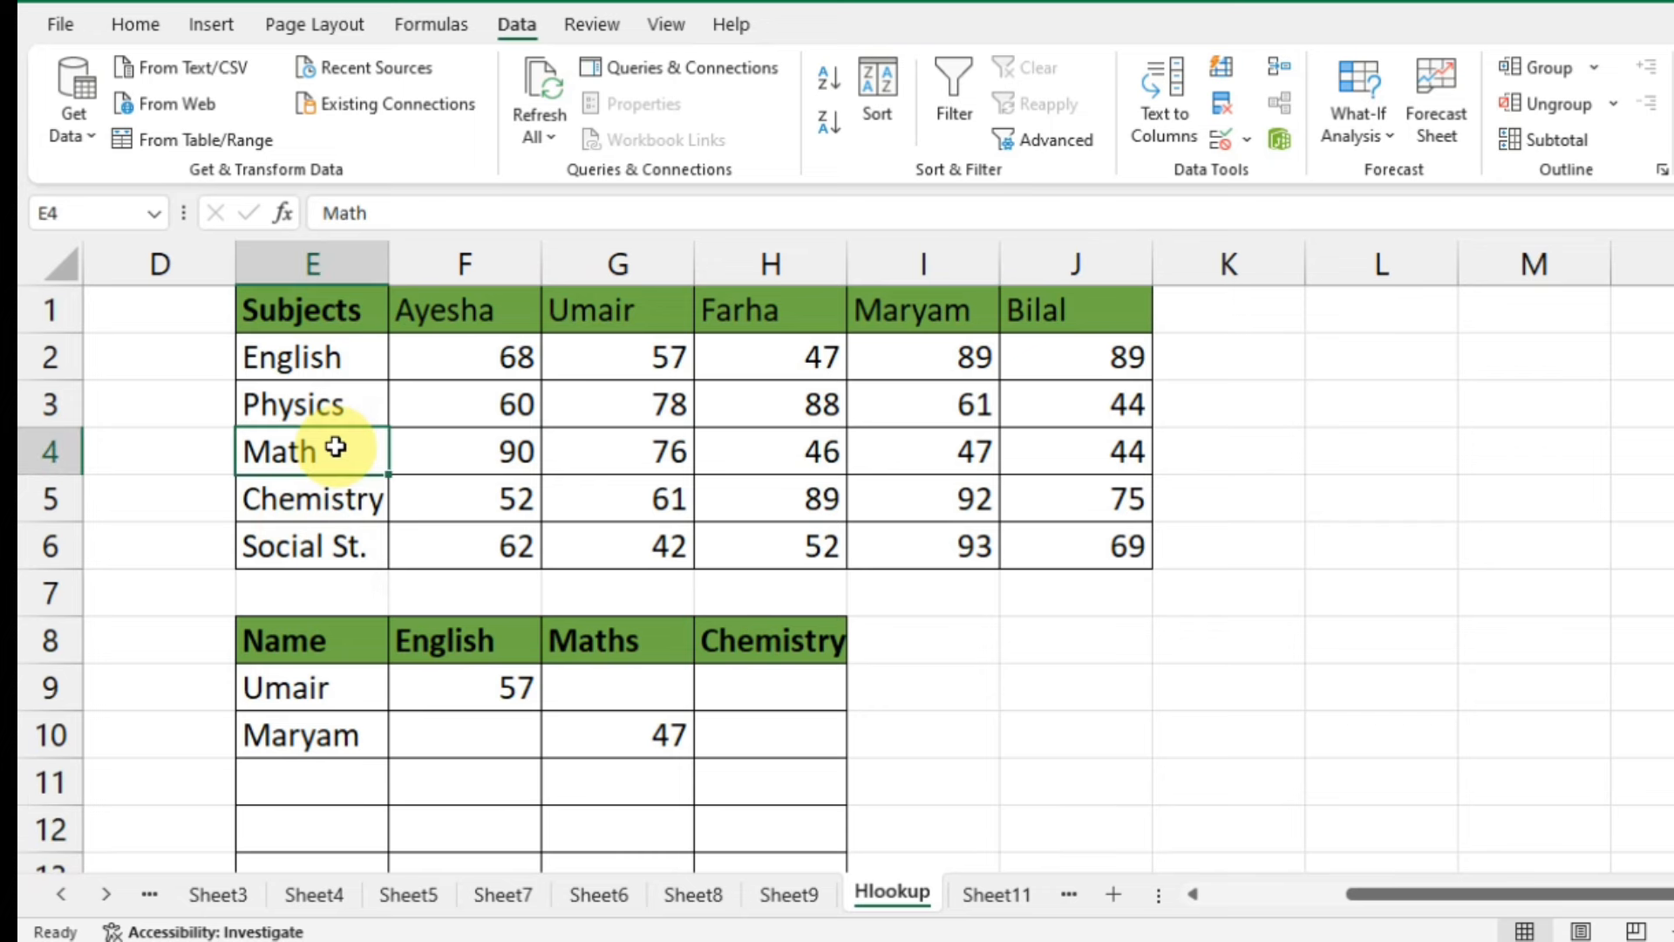
{"action": "left_click", "coordinate": [960, 451]}
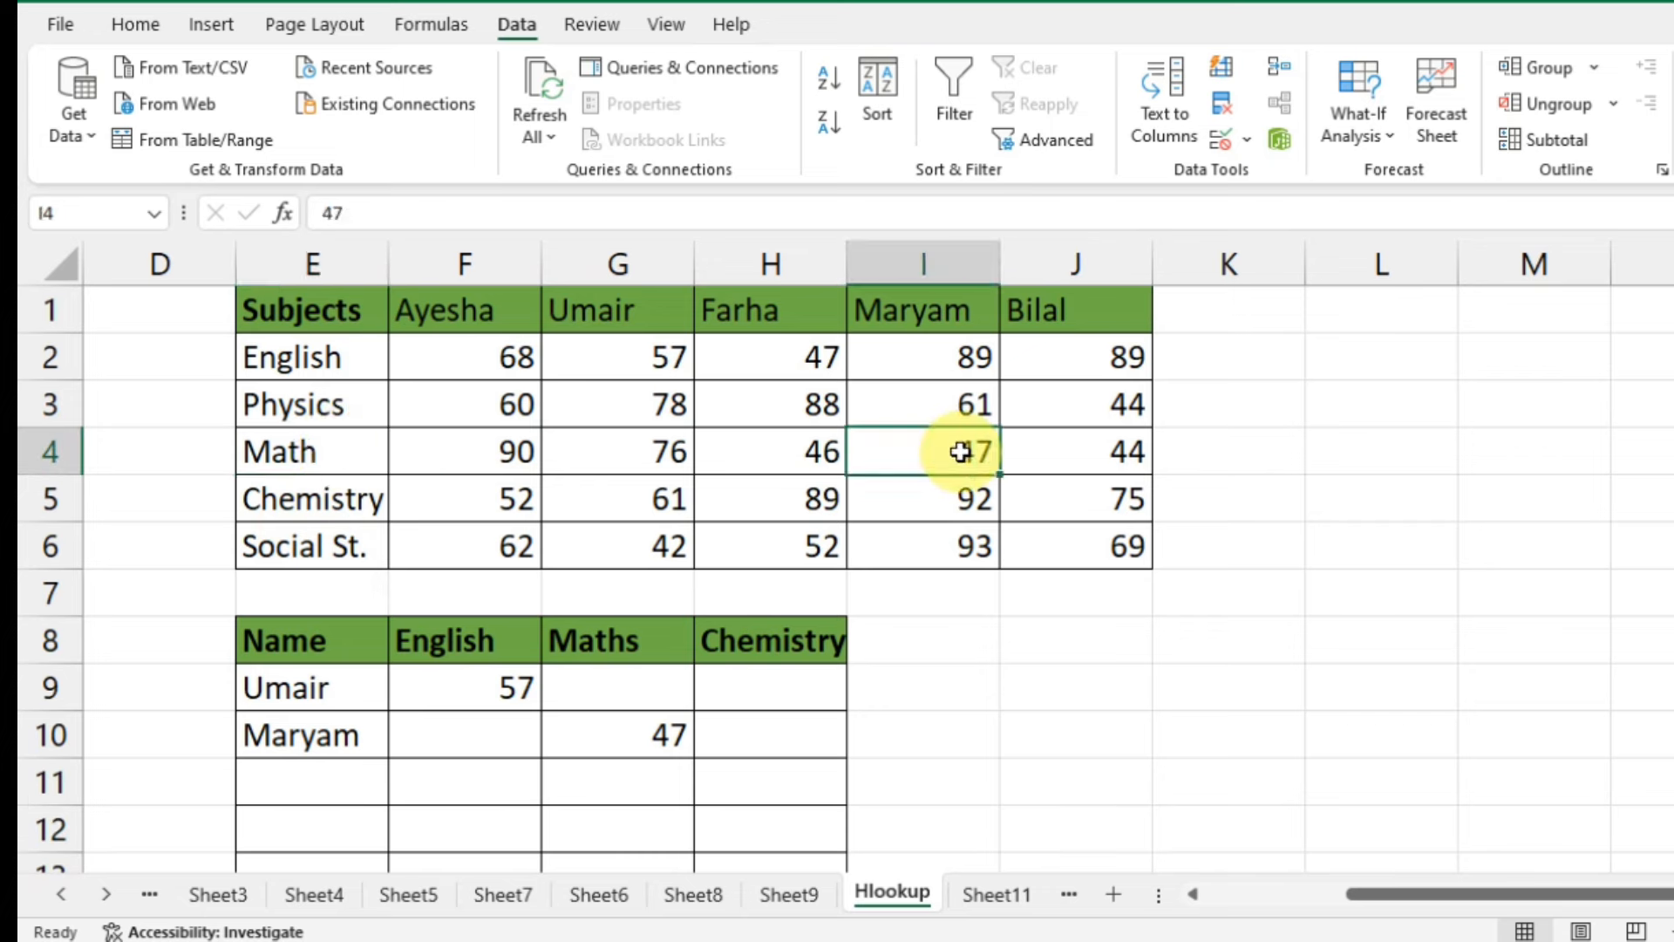
{"action": "left_click", "coordinate": [960, 316]}
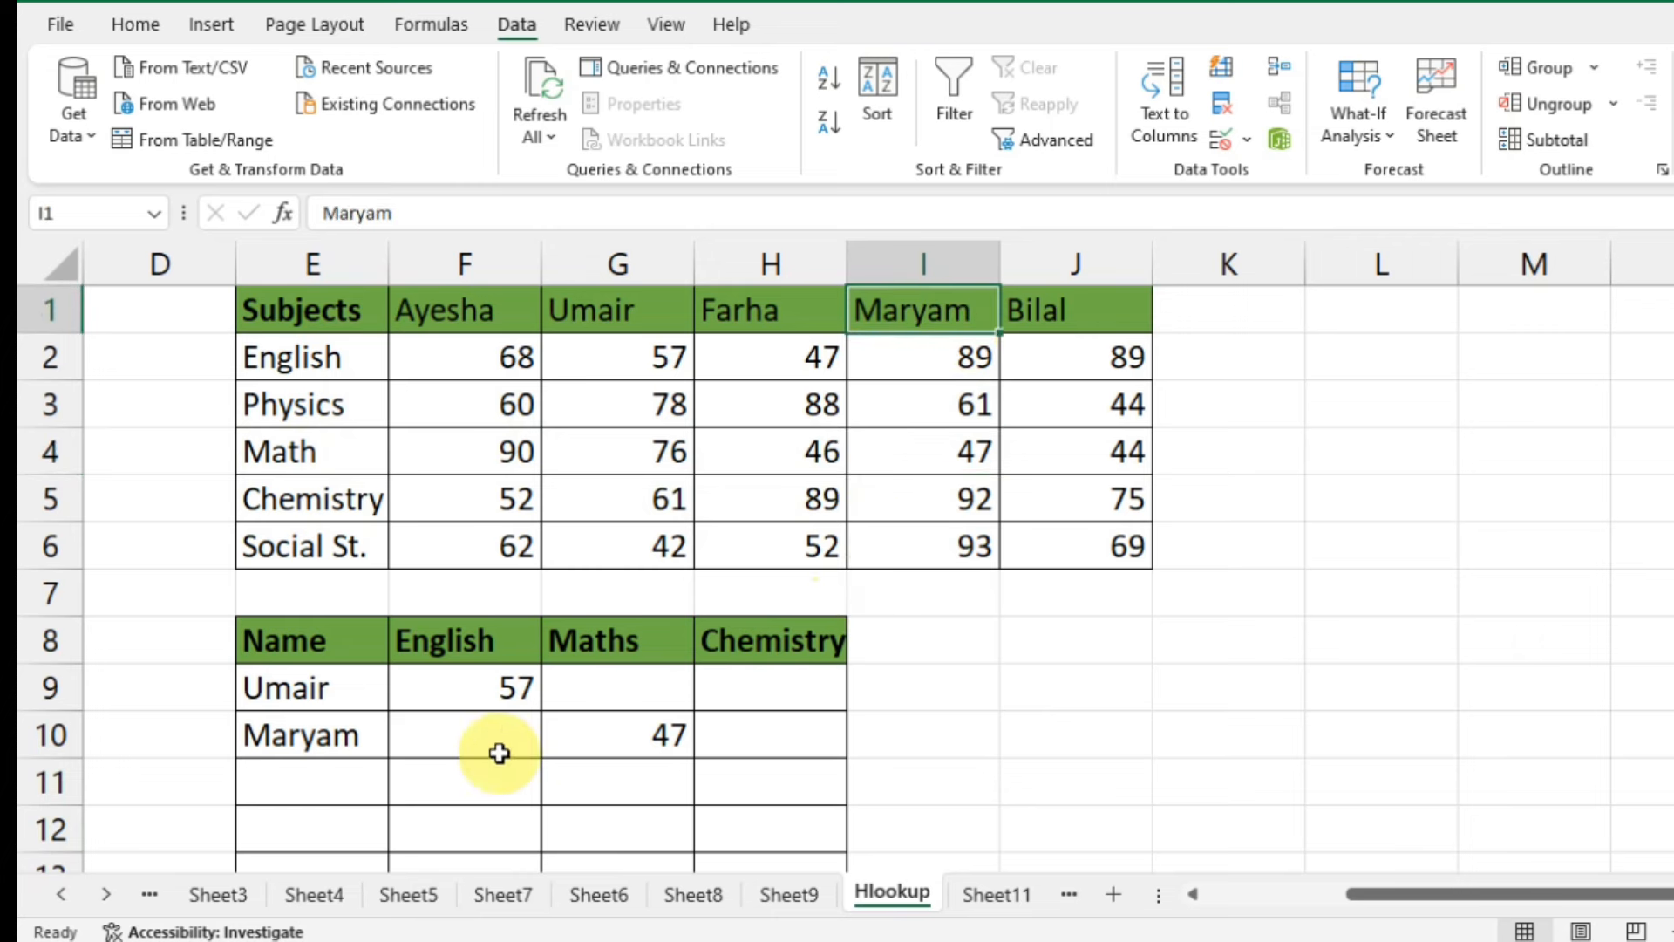
Step: Choose the student from G1 in the E11 name dropdown
{"action": "left_click", "coordinate": [350, 794]}
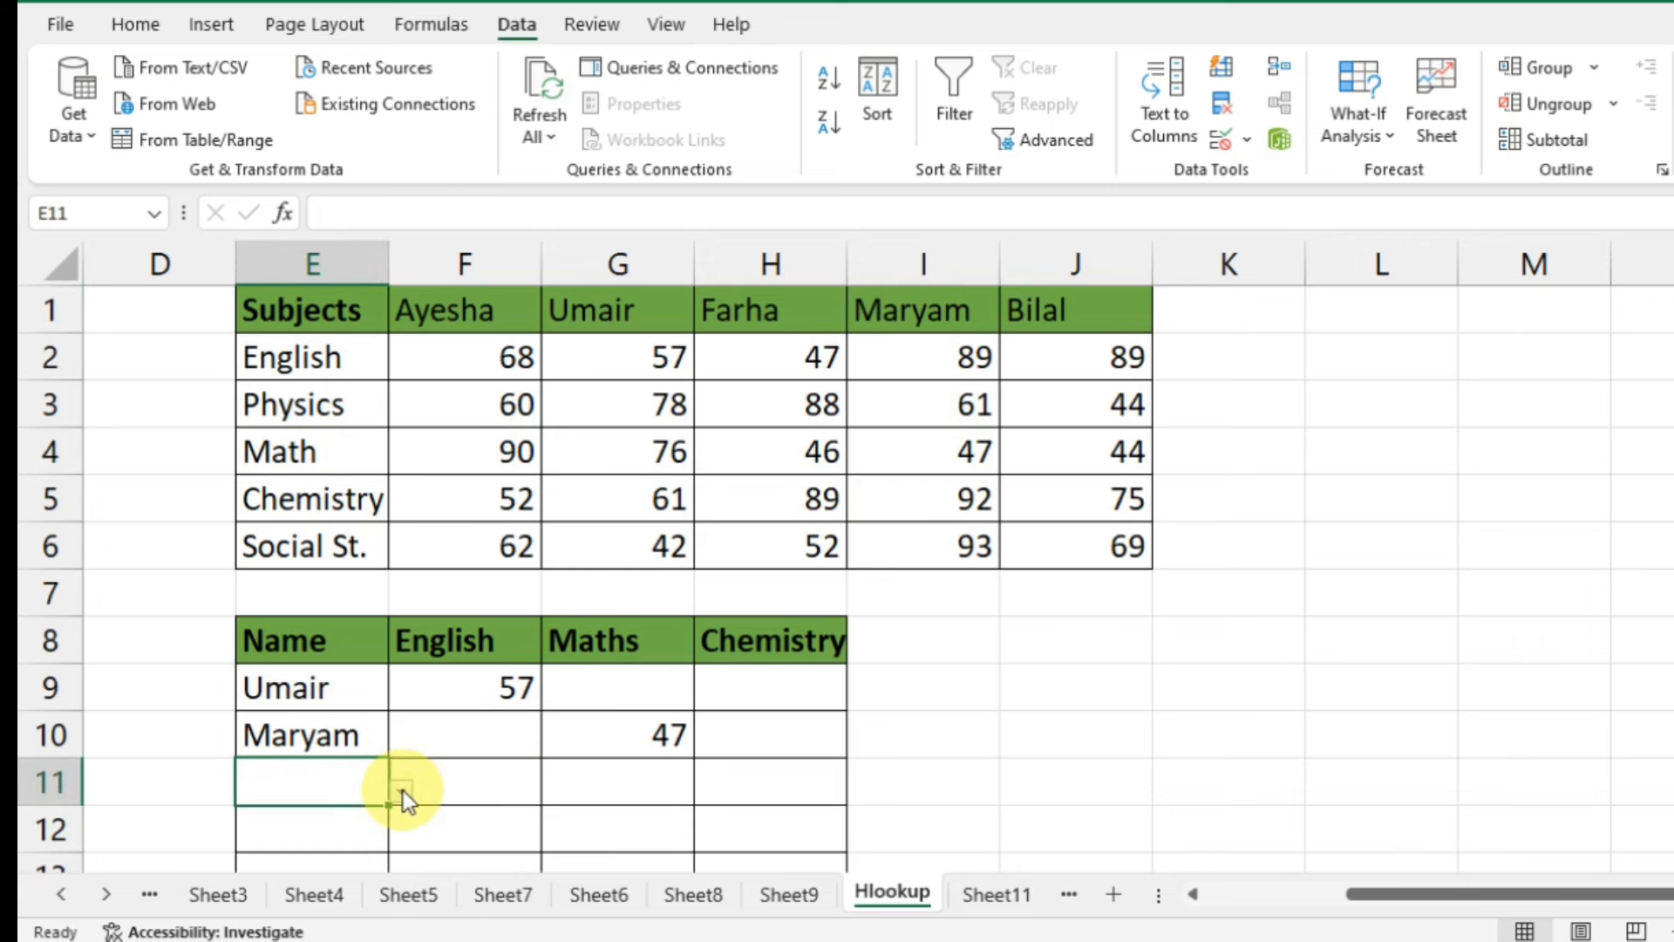
{"action": "left_click", "coordinate": [403, 790]}
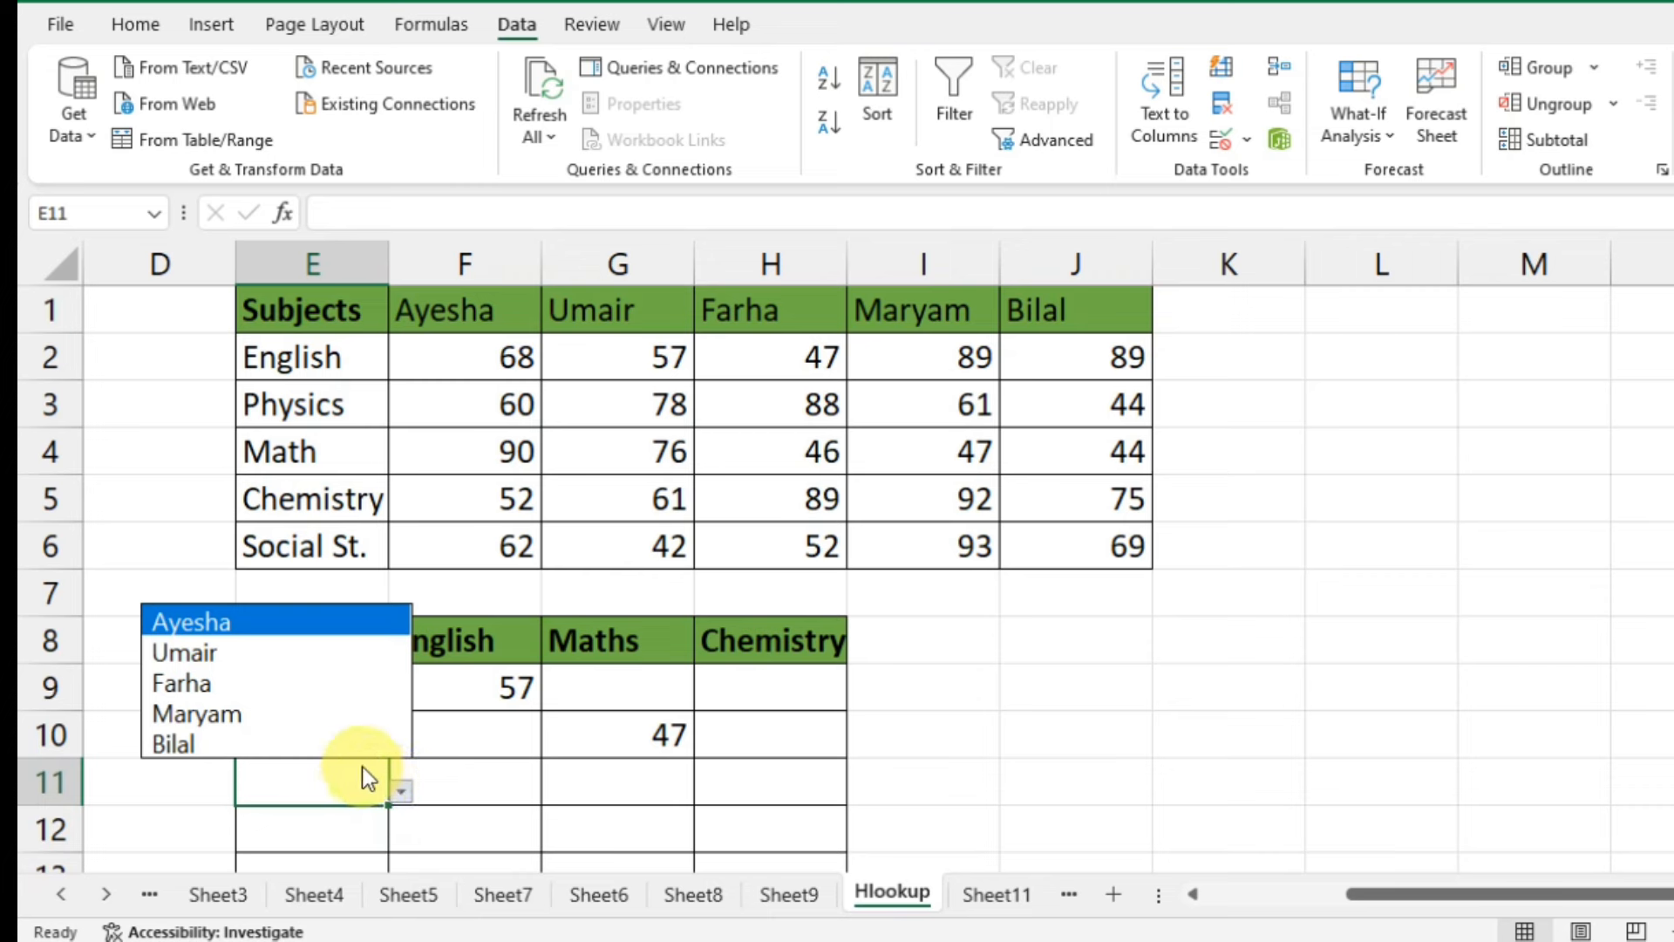
{"action": "left_click", "coordinate": [360, 662]}
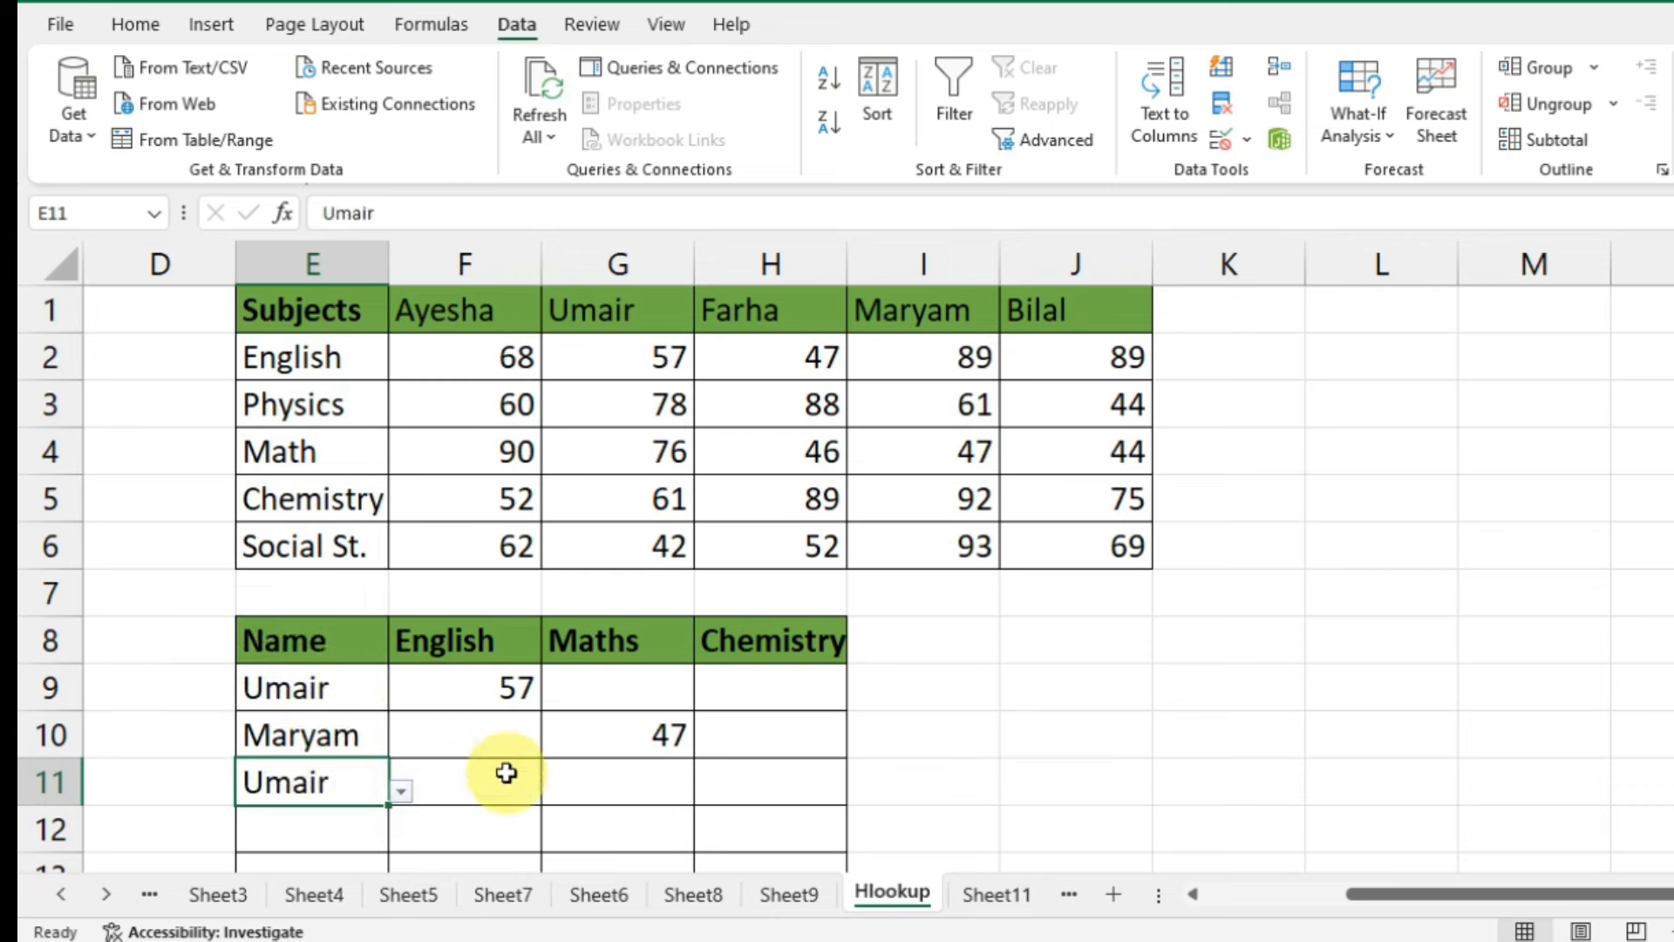
Step: Enter =HLOOKUP(E11,E1:J6,5,FALSE) in H11 to look up the Chemistry mark with an exact match
{"action": "left_click", "coordinate": [730, 789]}
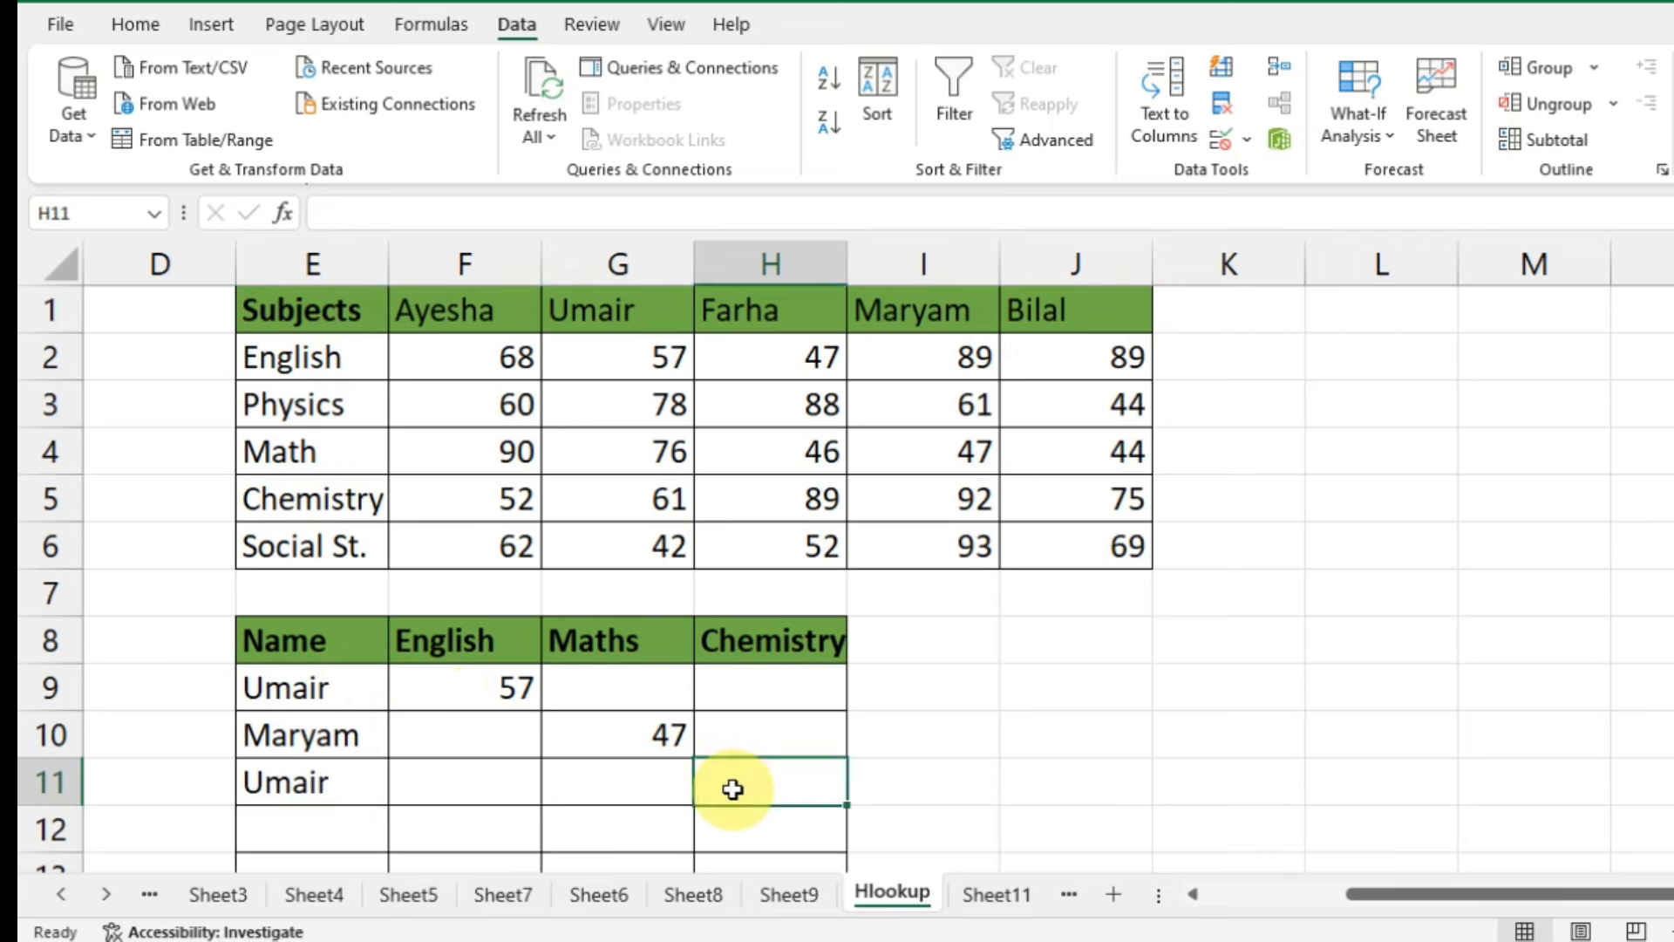
{"action": "type", "text": "="}
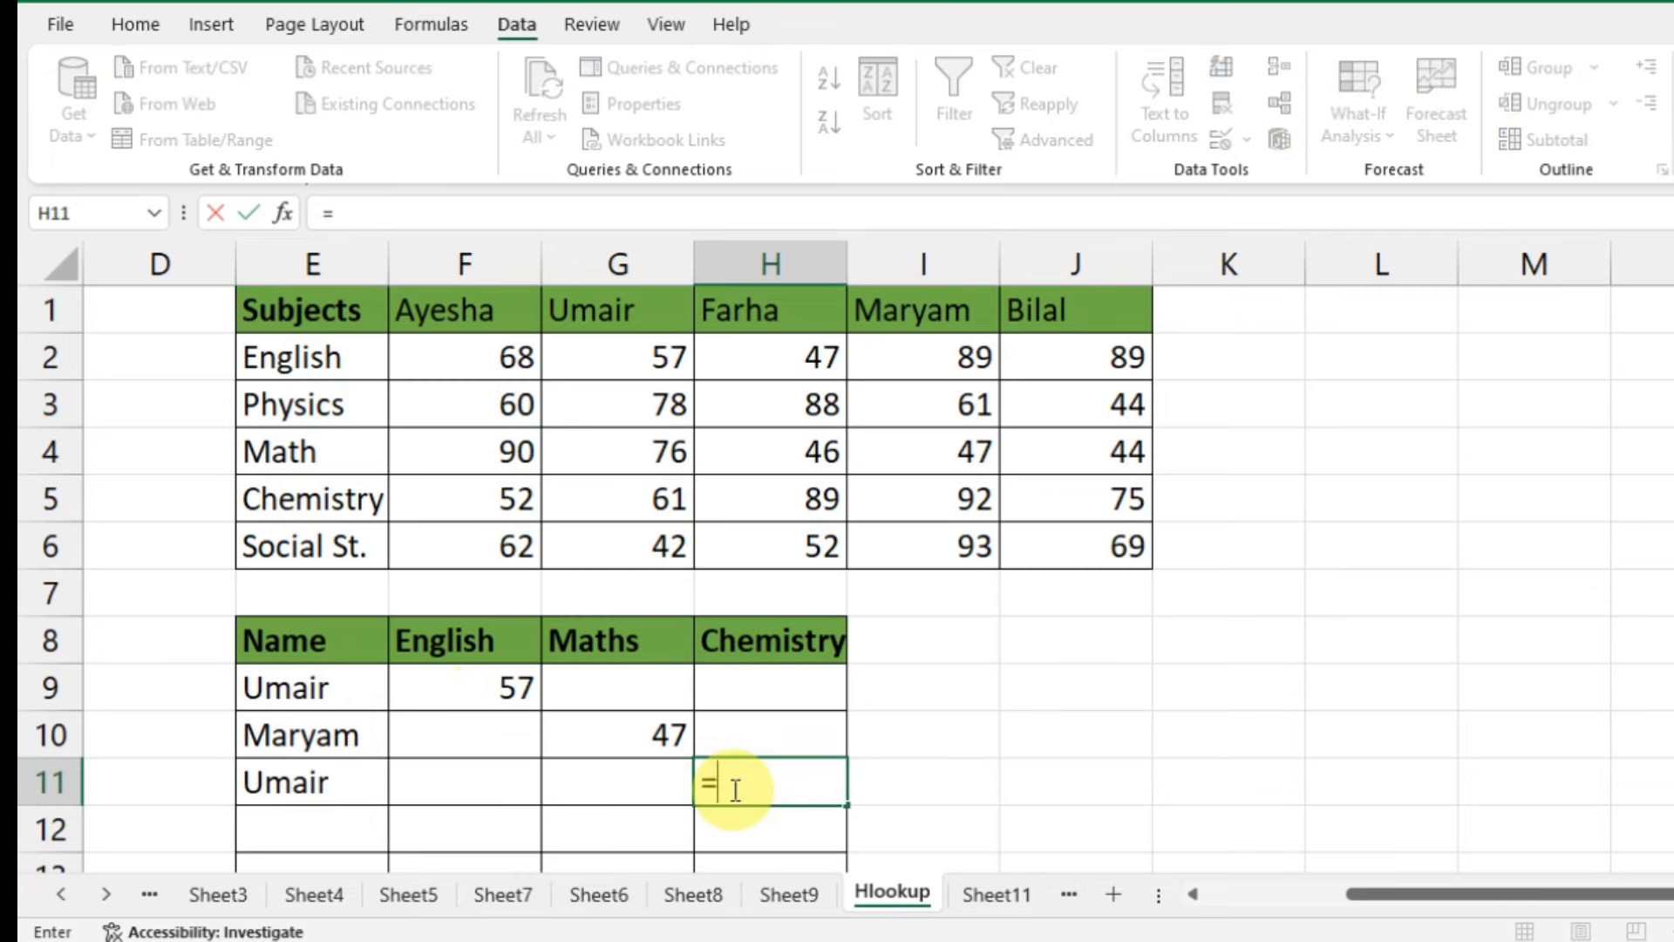
{"action": "type", "text": "hl"}
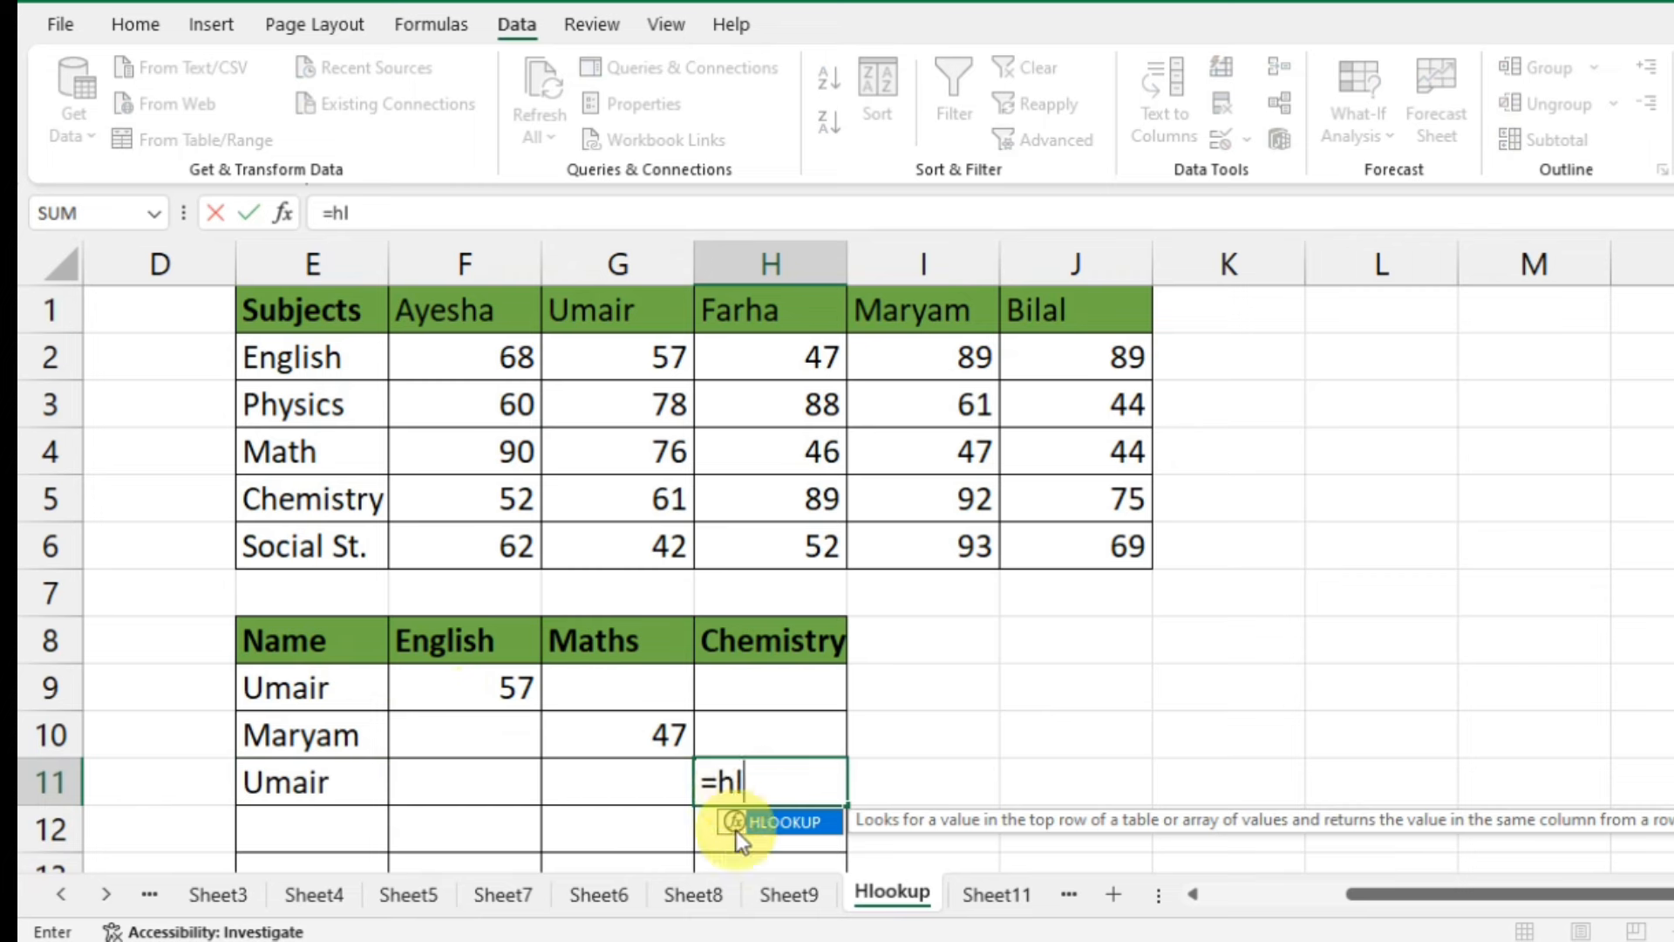
{"action": "double_click", "coordinate": [766, 824]}
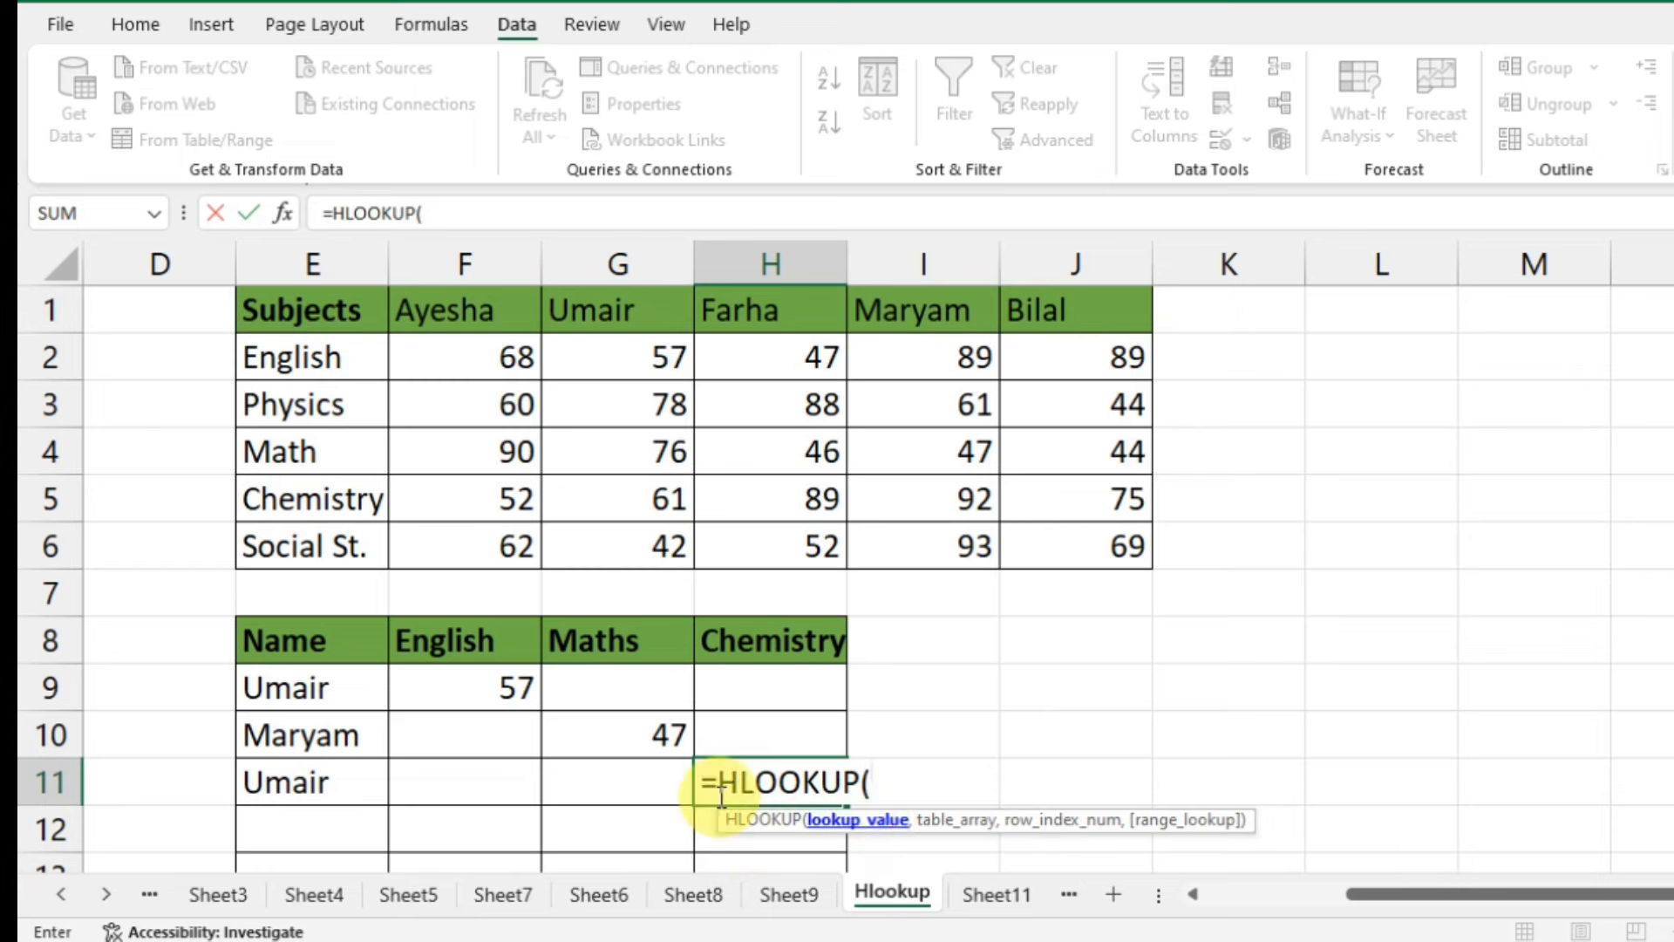
{"action": "left_click", "coordinate": [353, 776]}
{"action": "type", "text": ","}
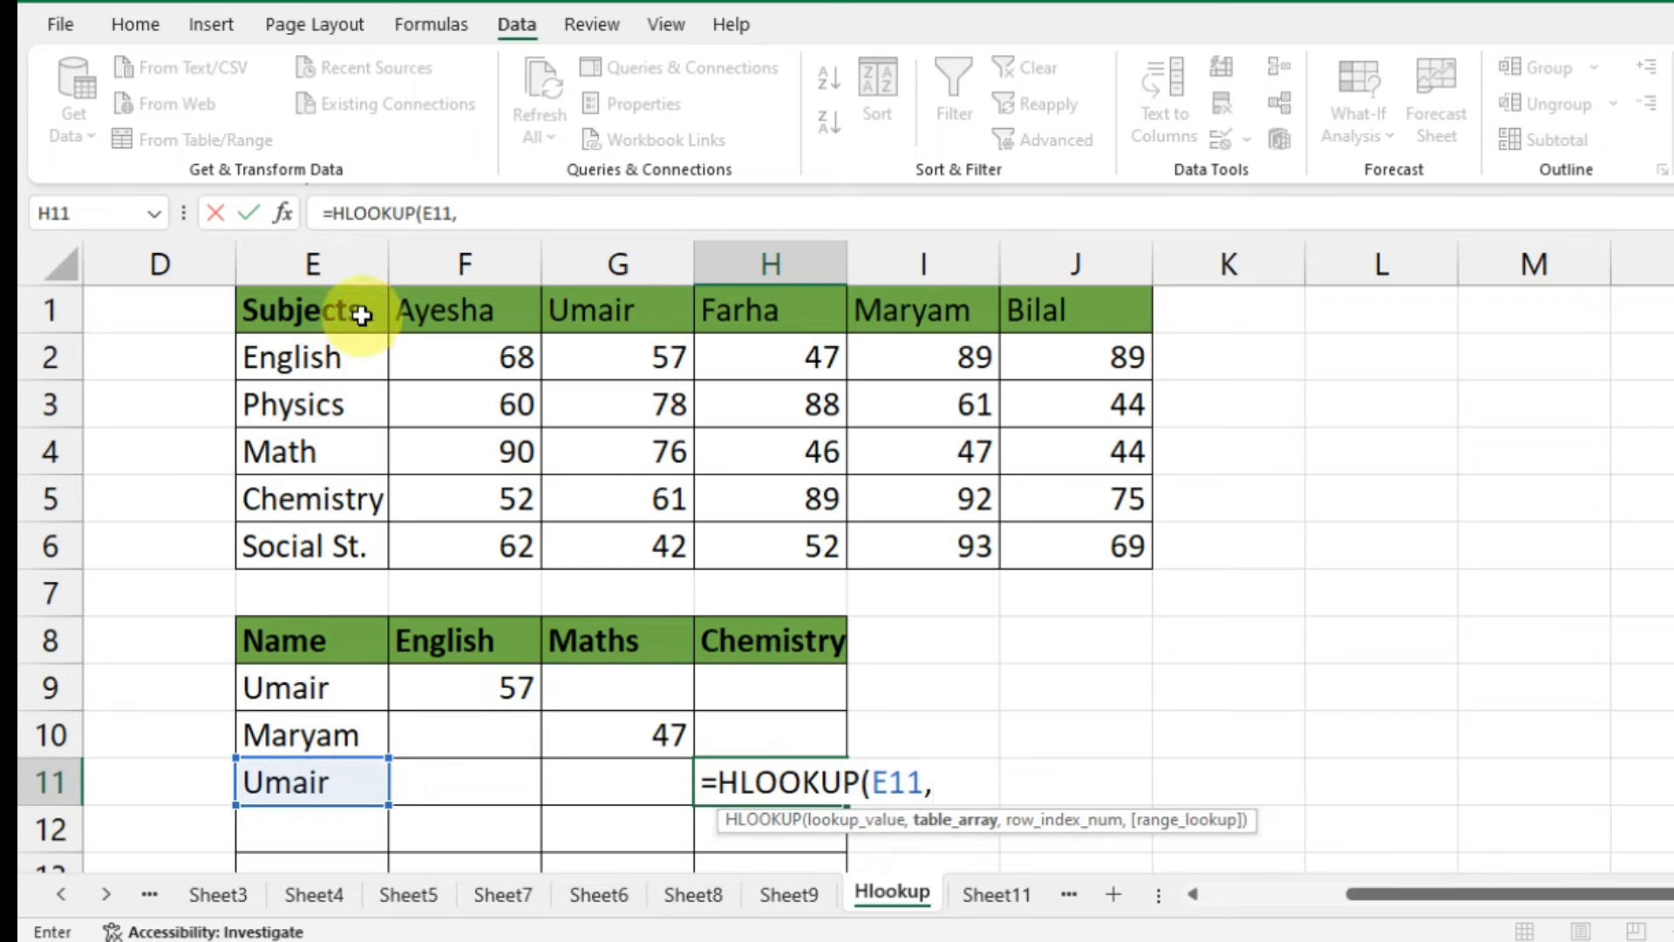
{"action": "left_click_drag", "start_coordinate": [363, 310], "coordinate": [1051, 548]}
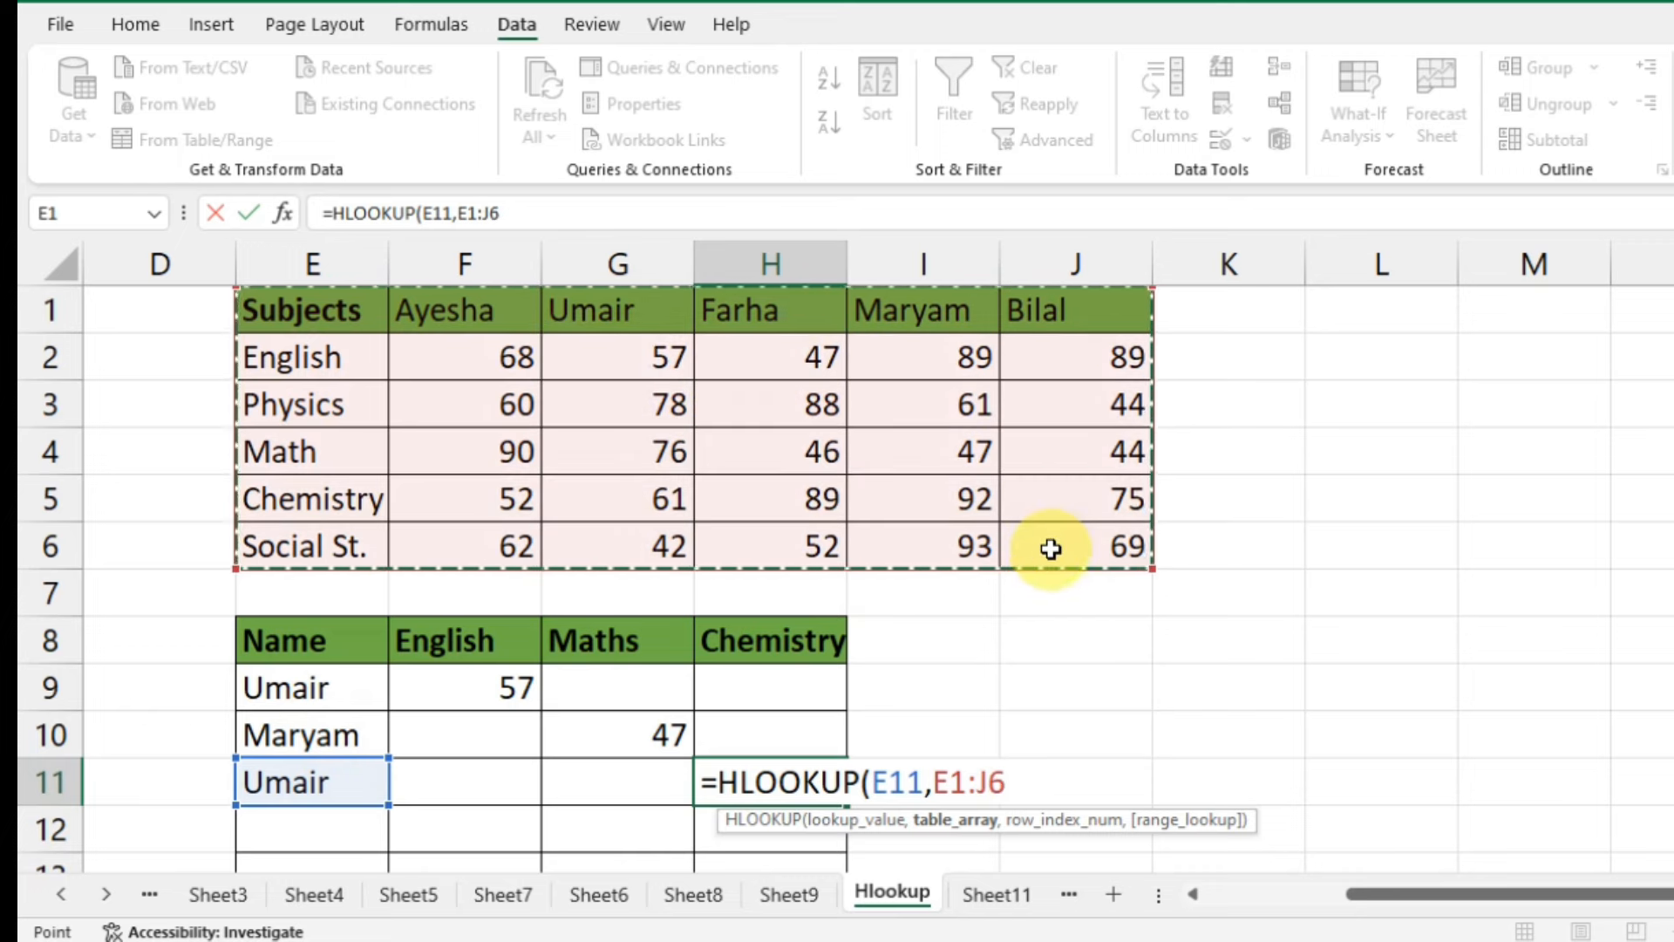
{"action": "type", "text": ","}
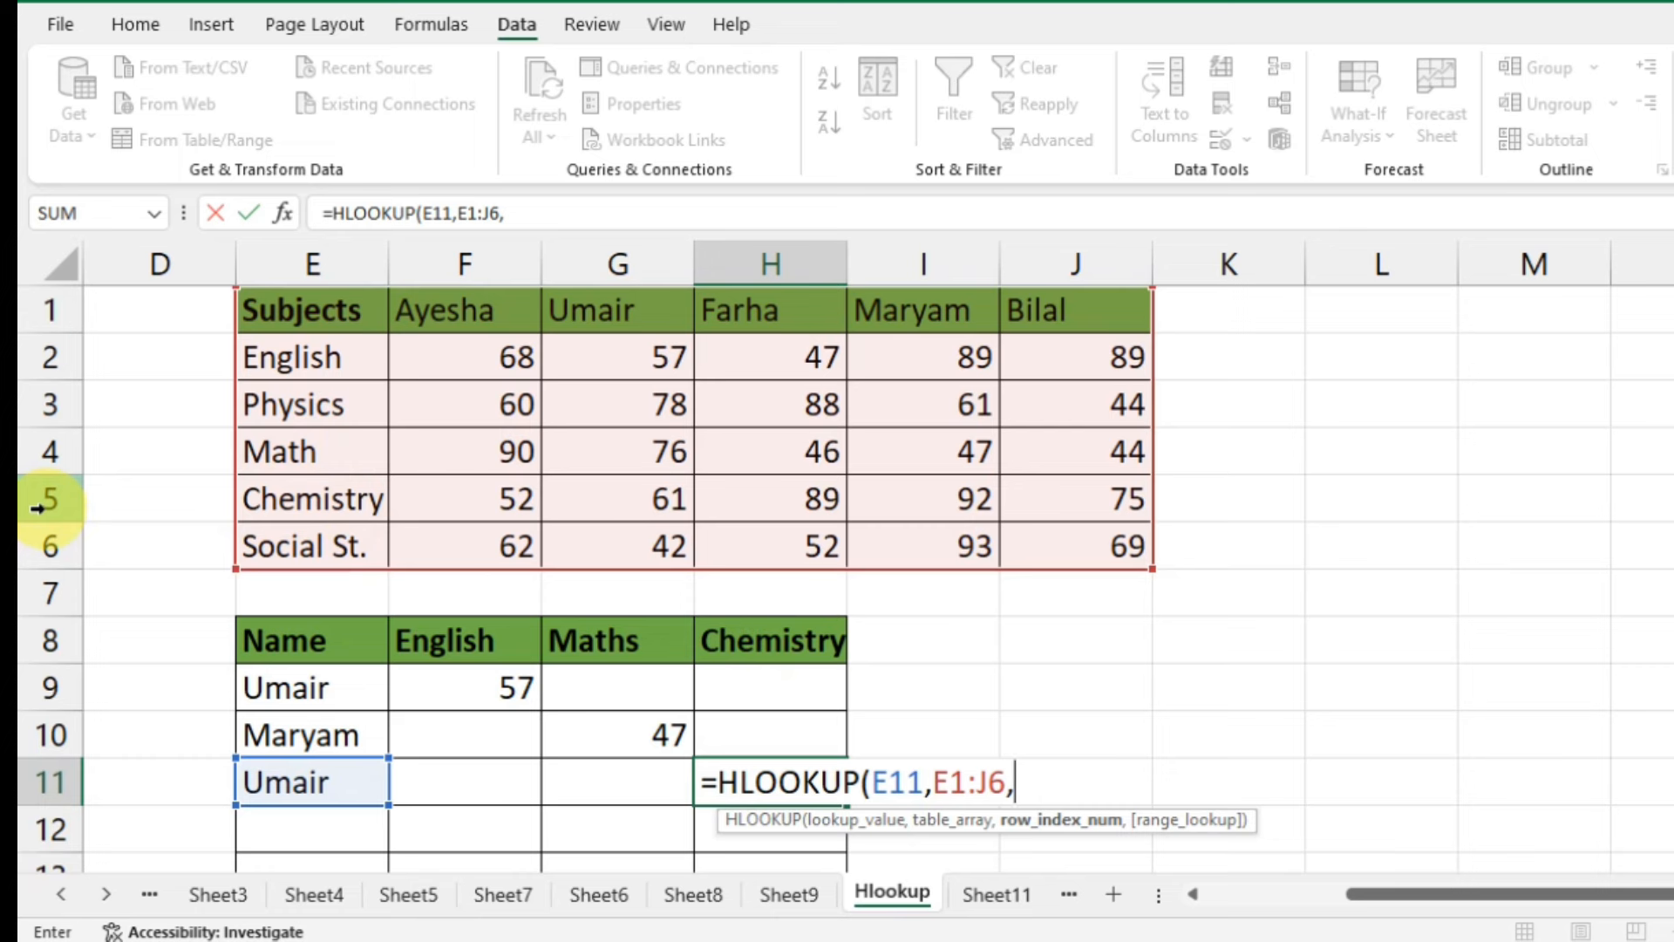
{"action": "type", "text": "5,"}
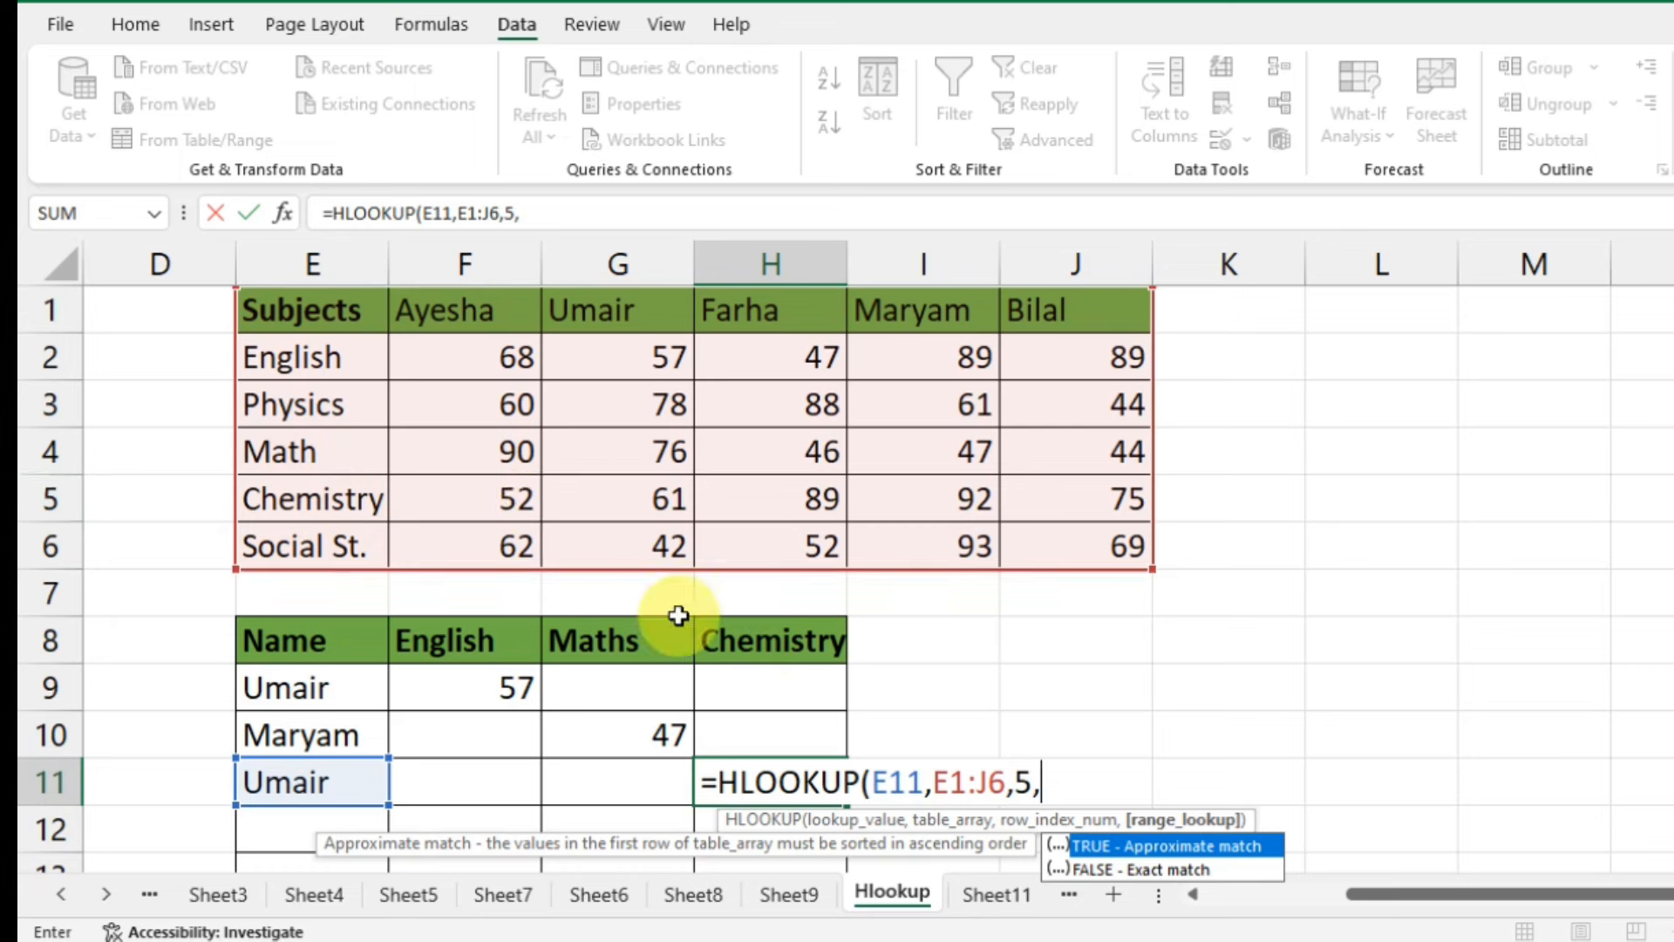
{"action": "double_click", "coordinate": [1133, 870]}
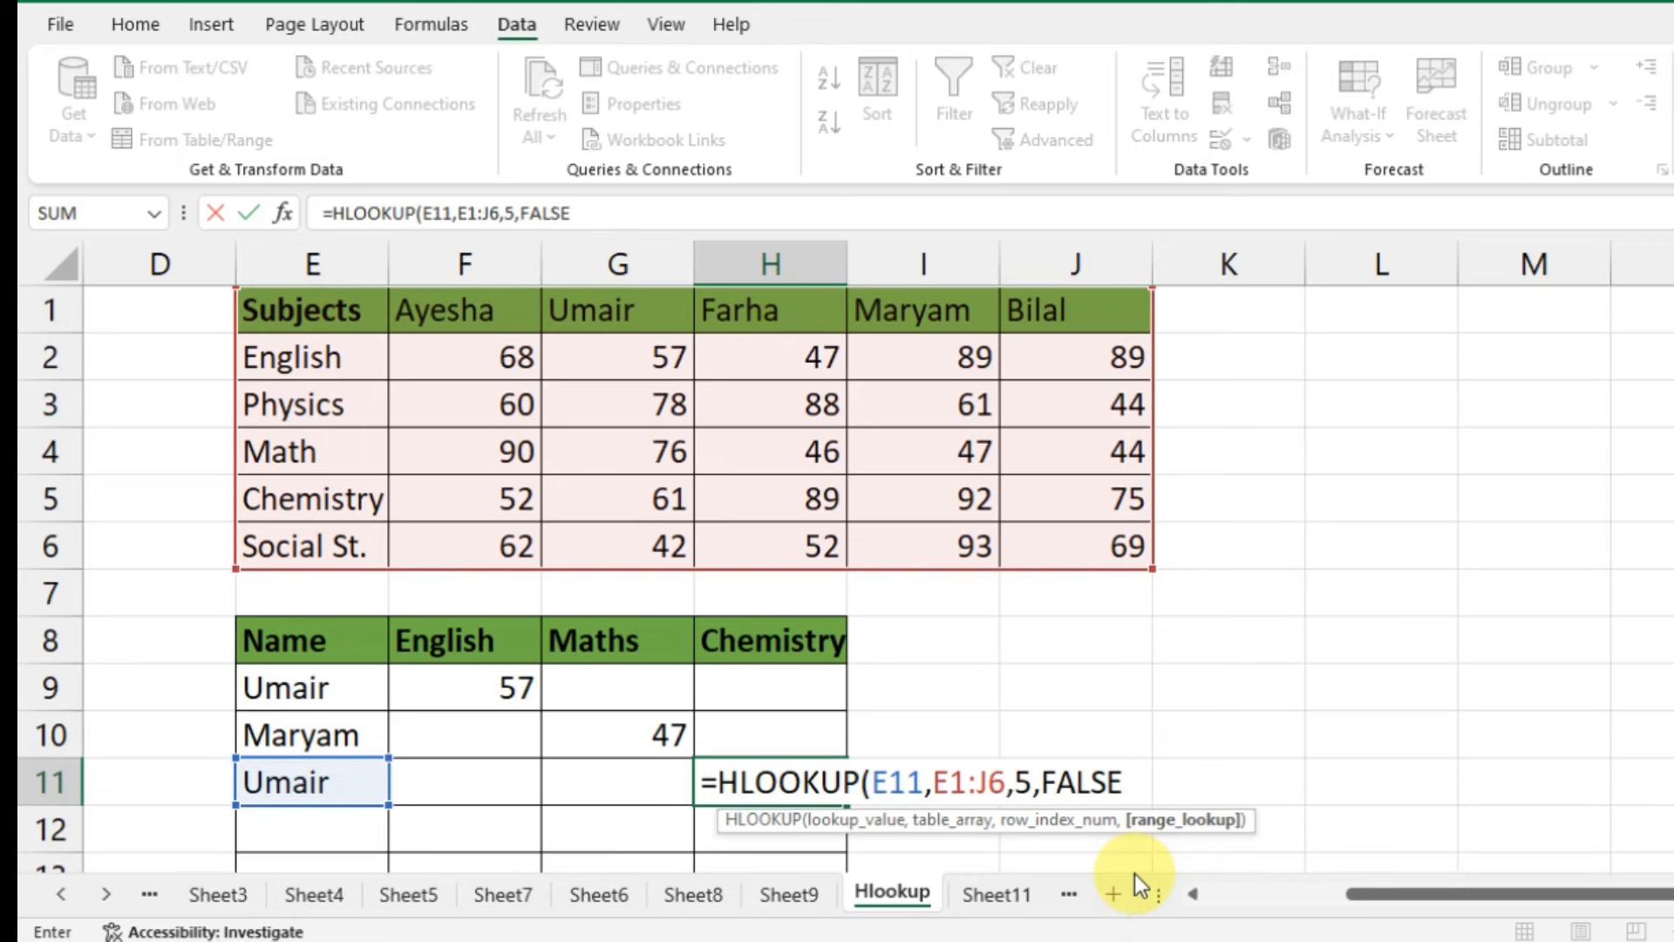
{"action": "key", "text": "Return"}
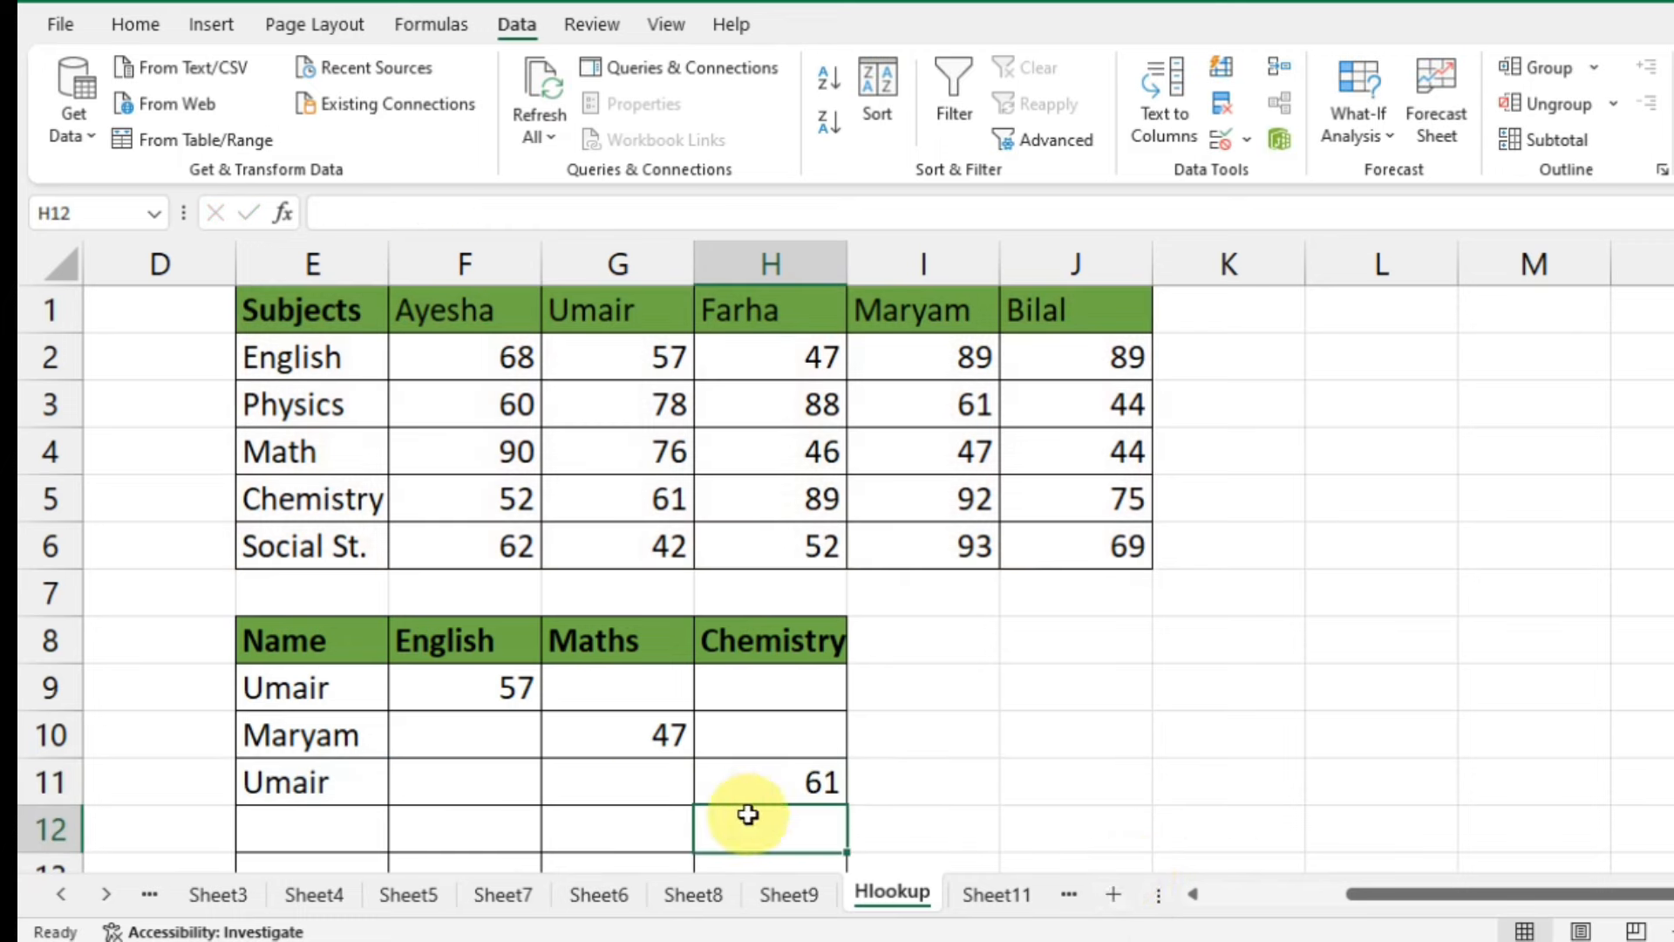
Step: Check the Chemistry result in H11 against the Chemistry row and the chosen student's column in the marks table
{"action": "left_click", "coordinate": [803, 779]}
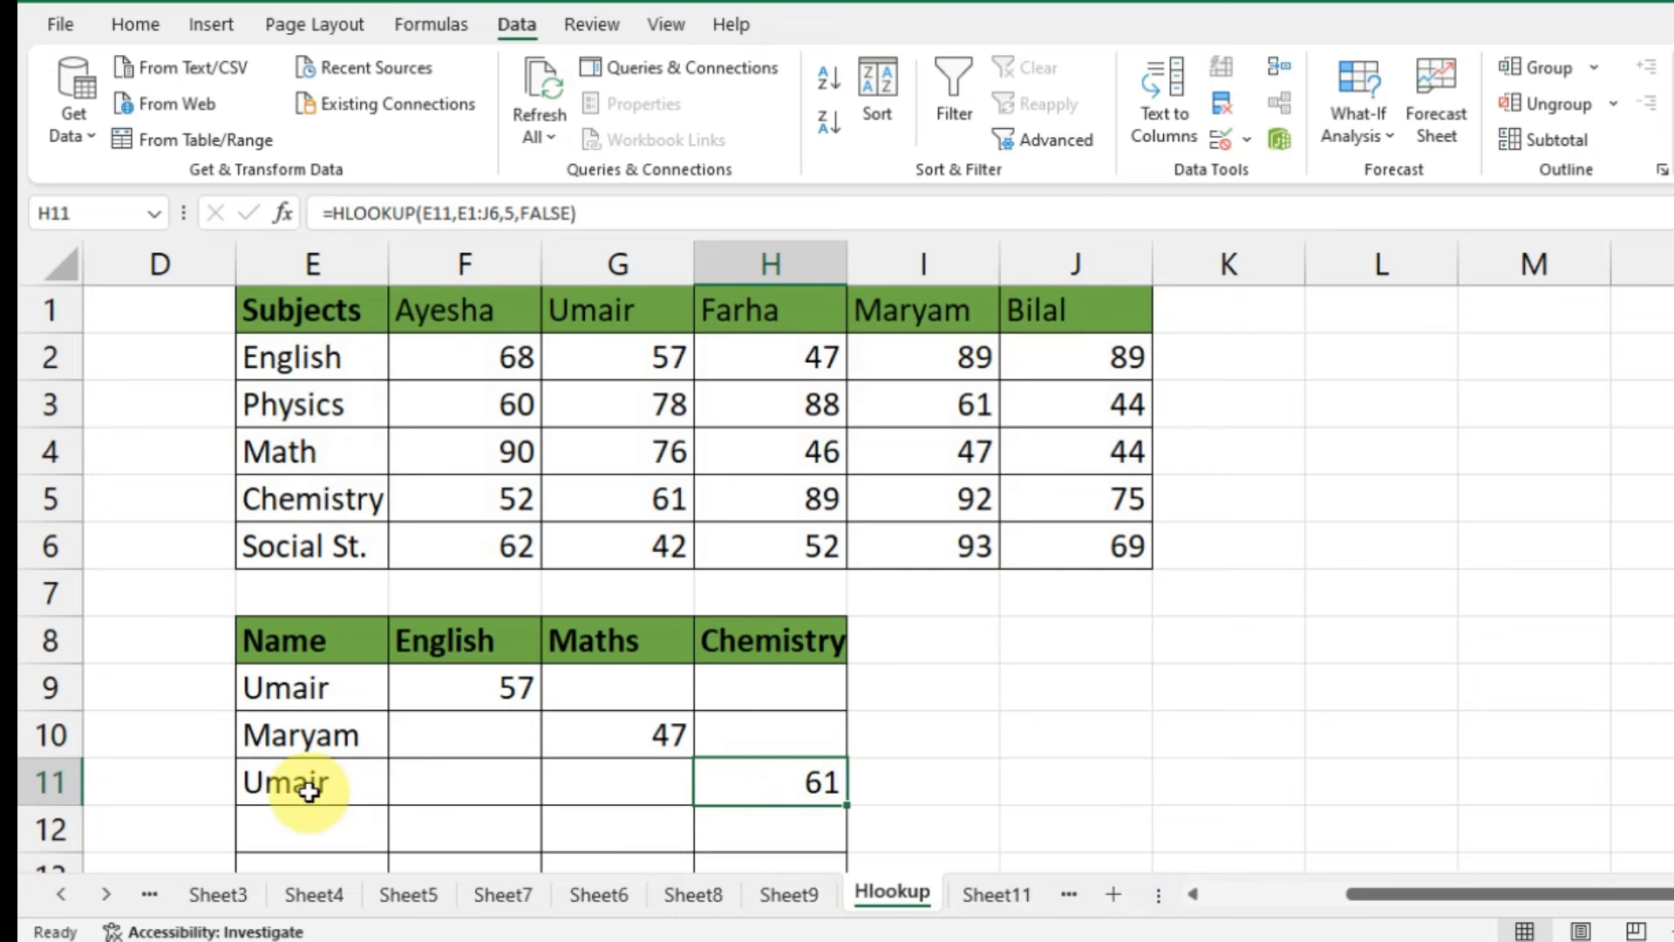
{"action": "left_click", "coordinate": [307, 497]}
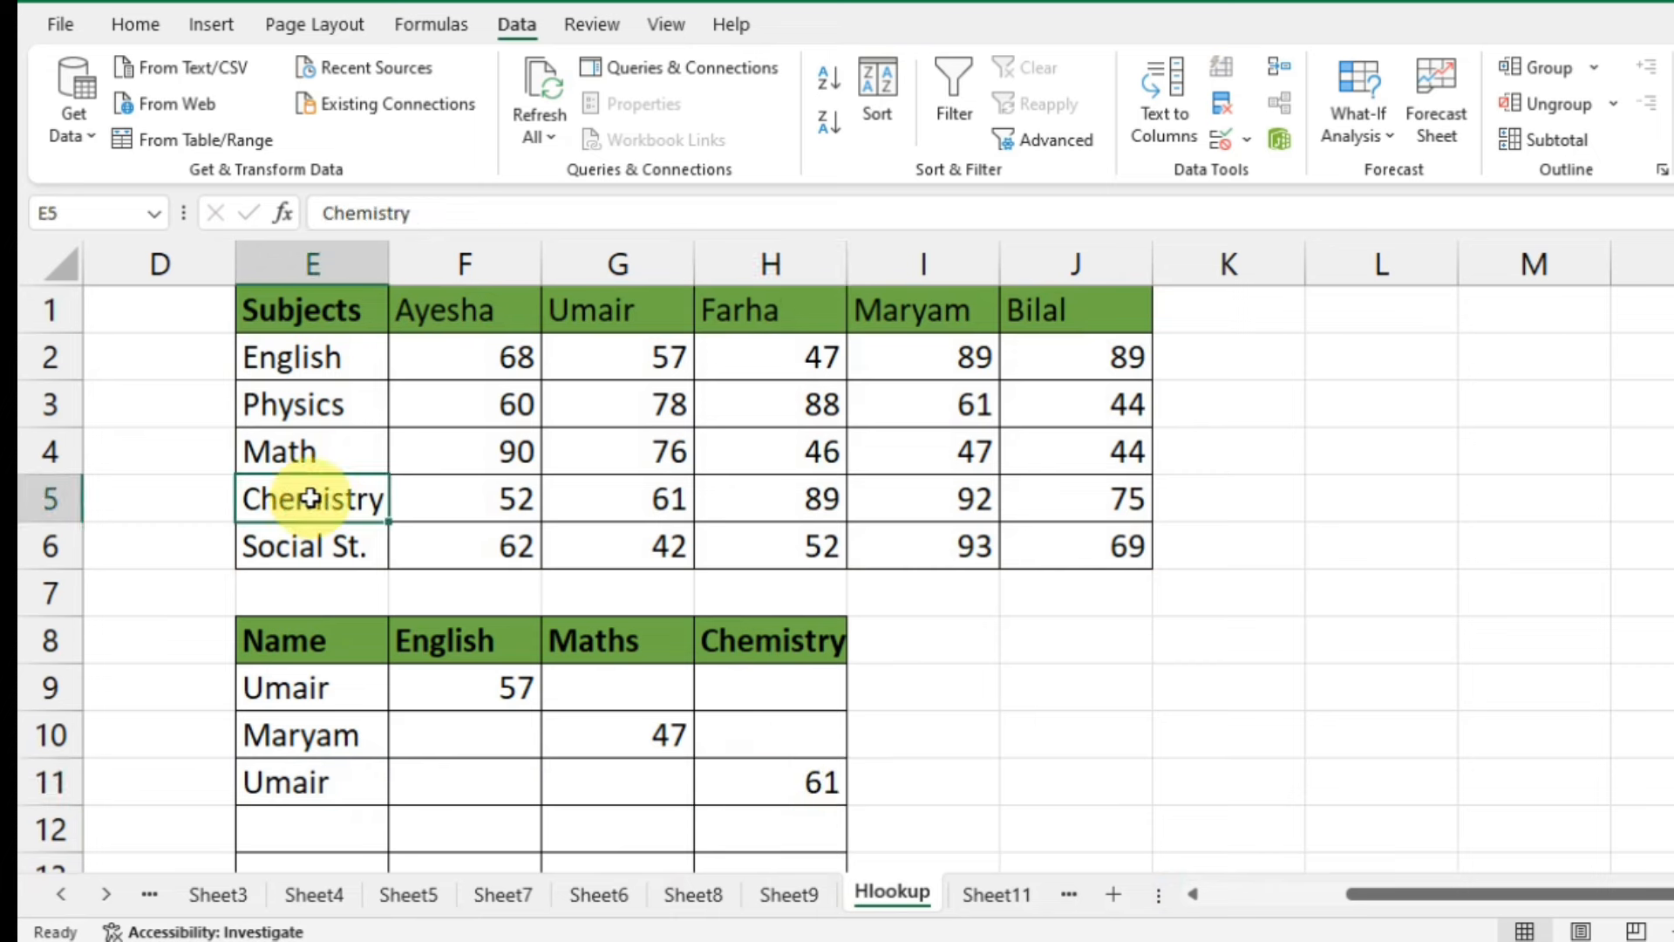
{"action": "left_click", "coordinate": [650, 500]}
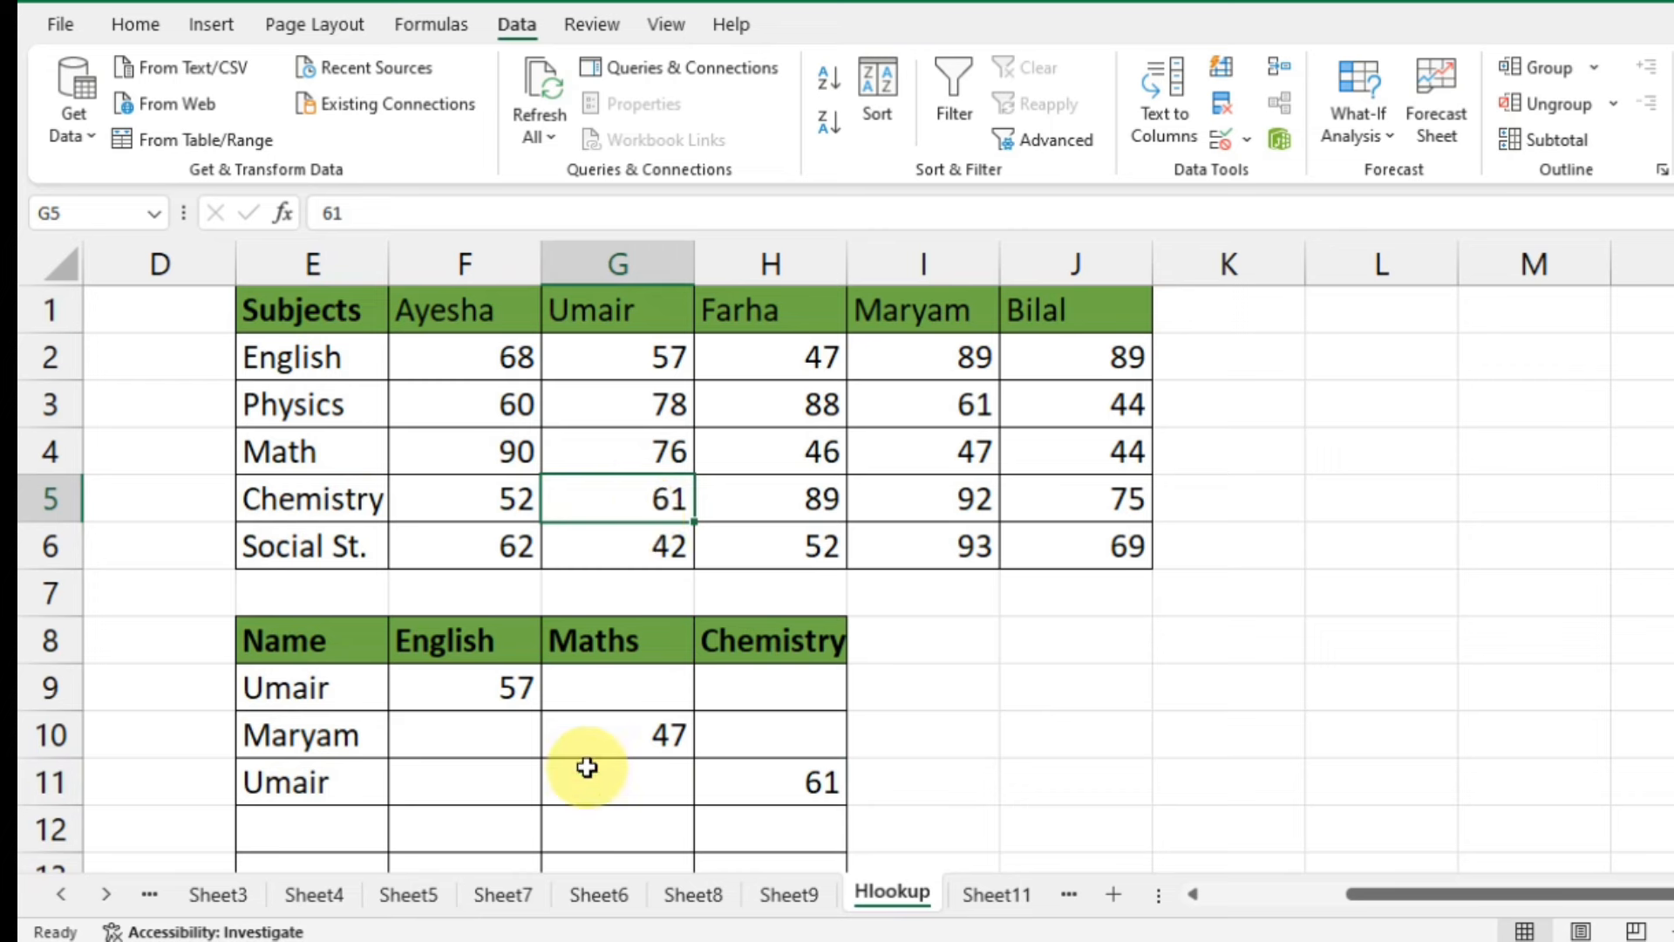
Step: Review the English lookup formula in F9, leaving an empty cell outside the results table selected
{"action": "left_click", "coordinate": [517, 691]}
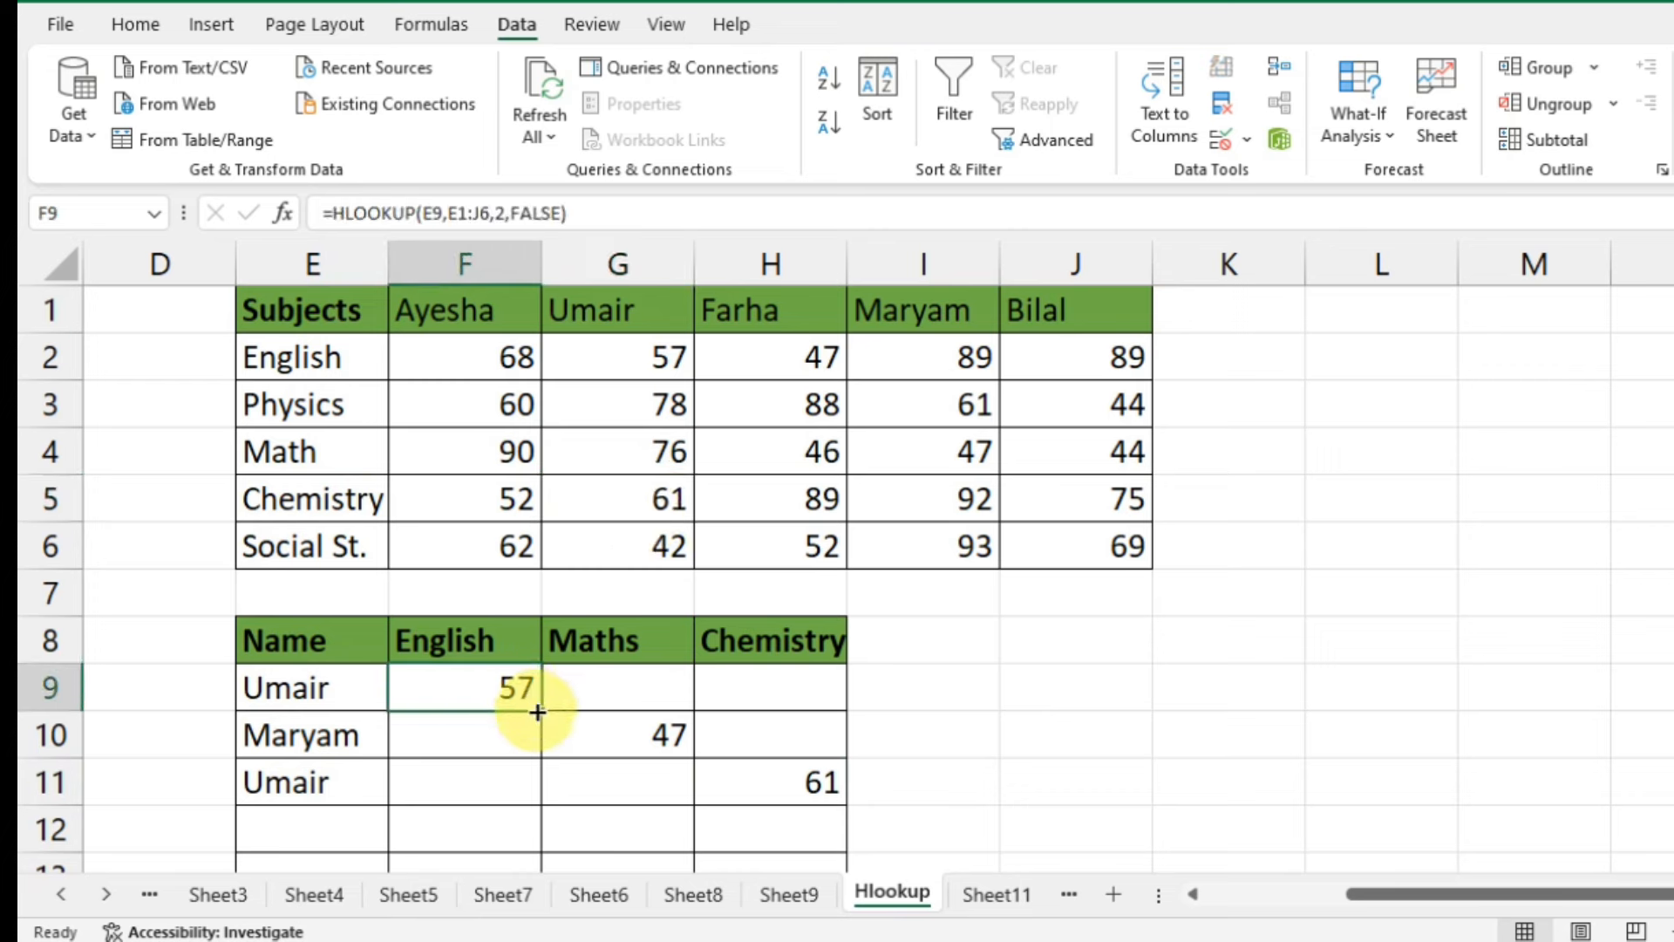
{"action": "left_click", "coordinate": [942, 800]}
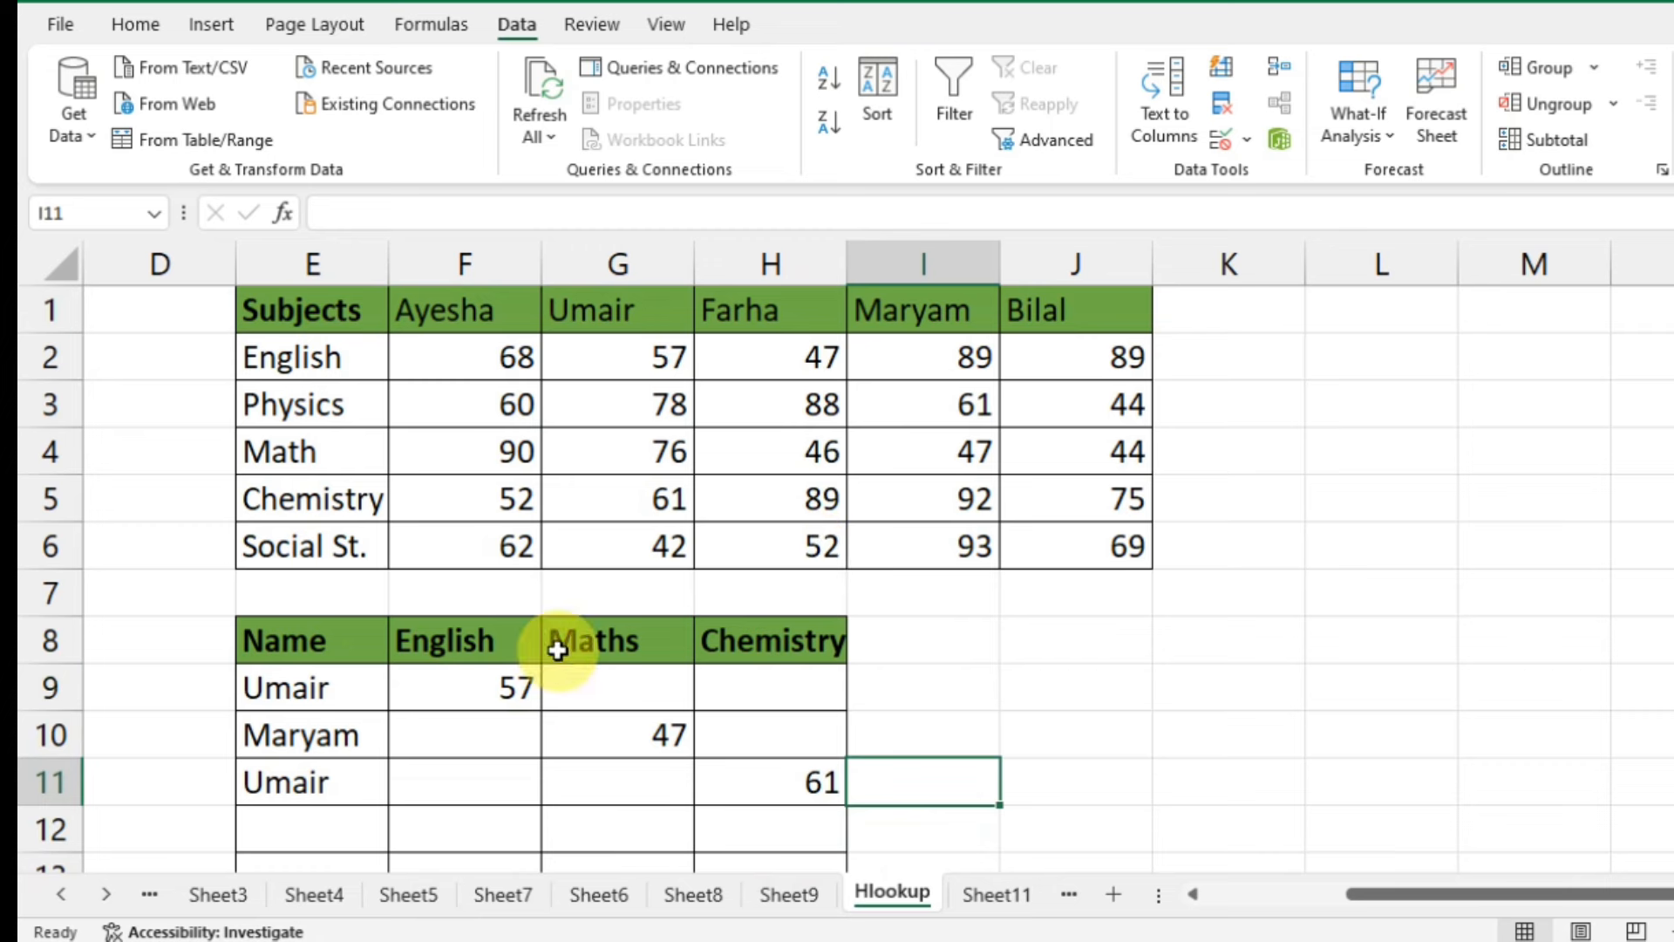
{"action": "left_click", "coordinate": [1025, 789]}
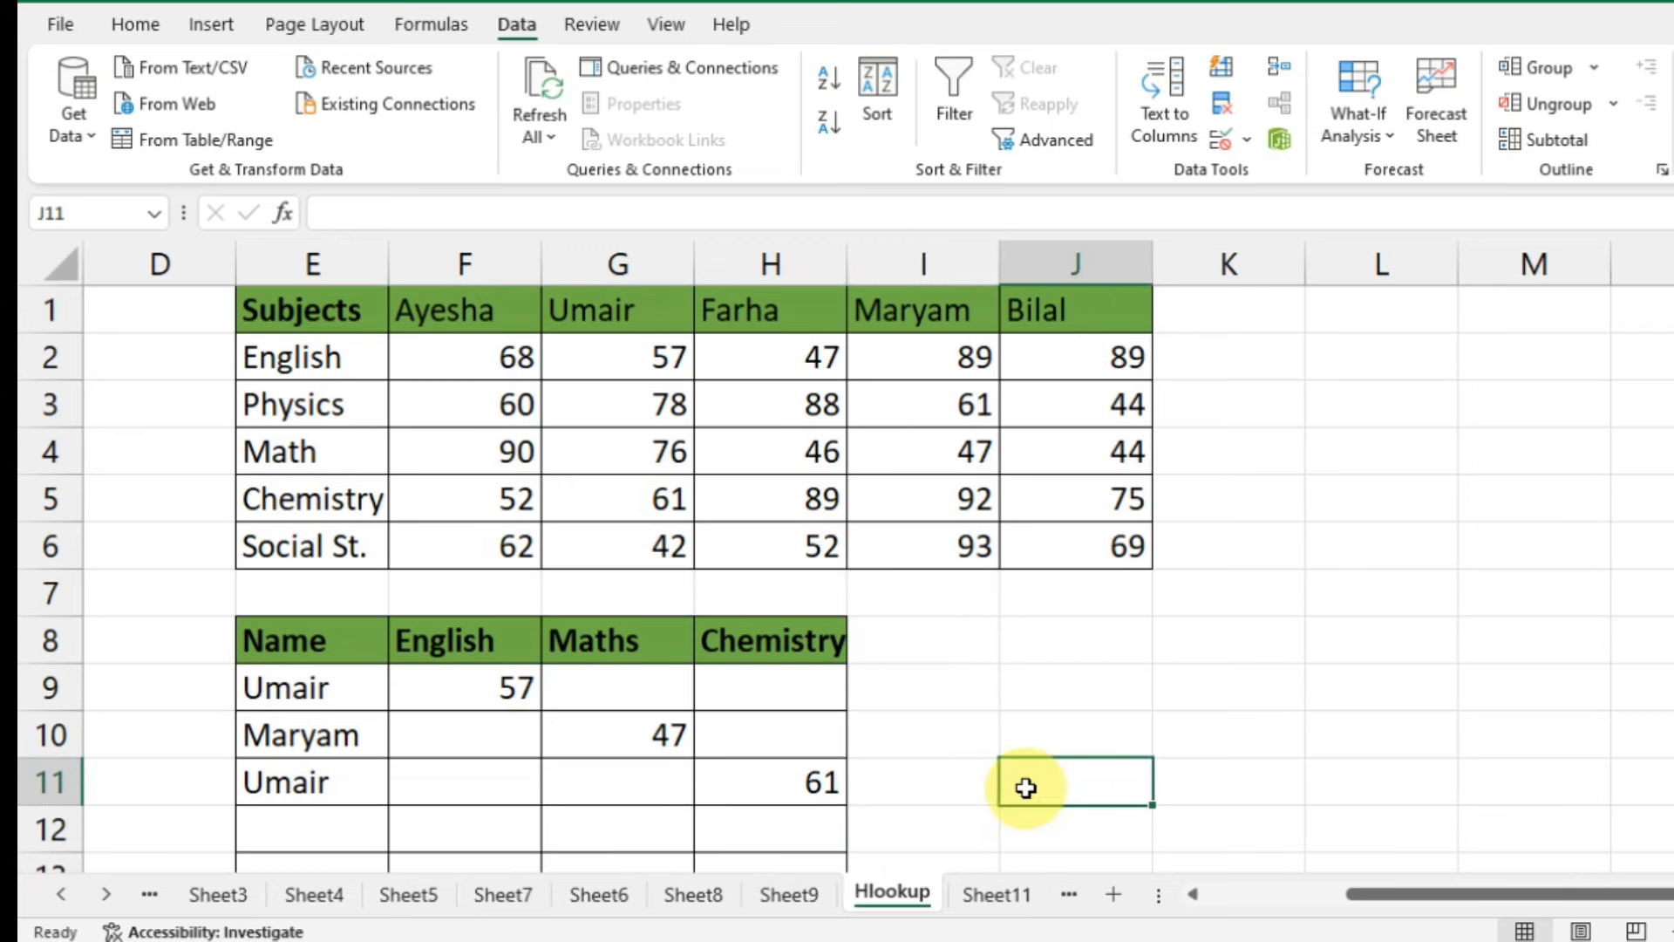